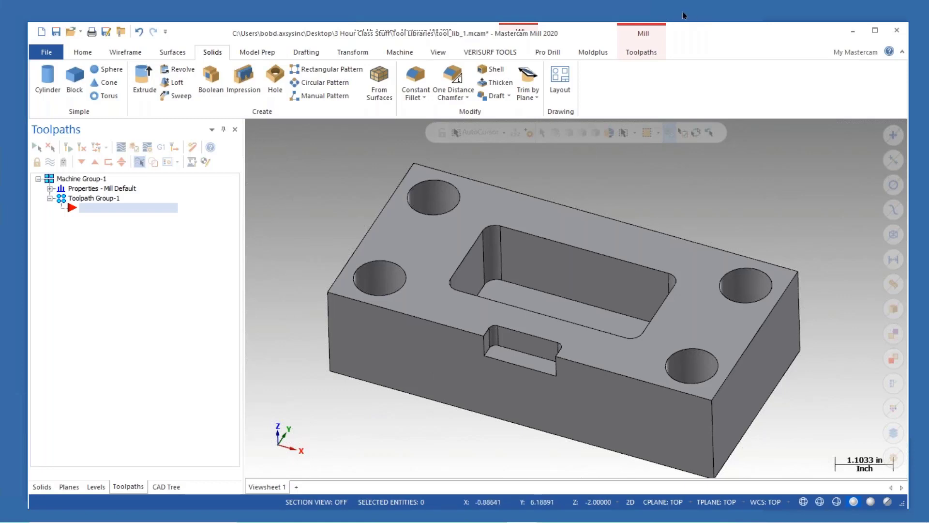
left_click(642, 52)
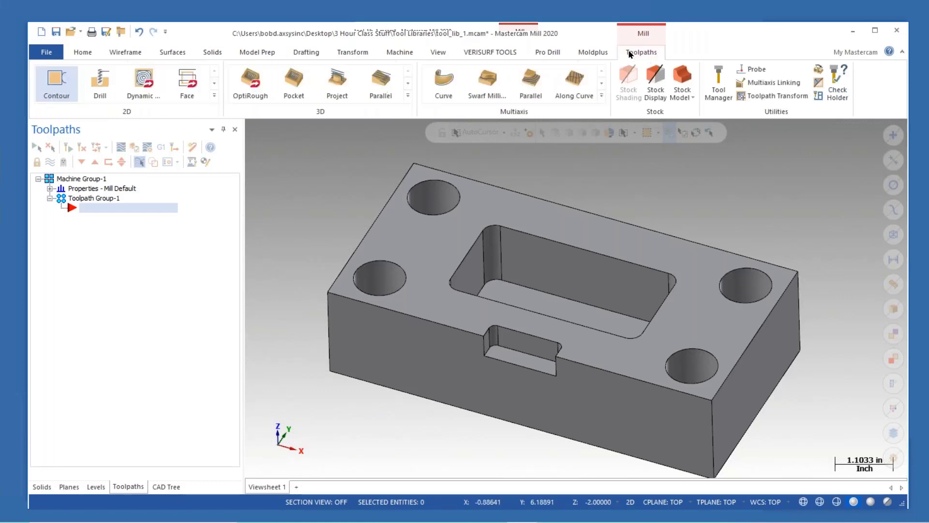
left_click(62, 88)
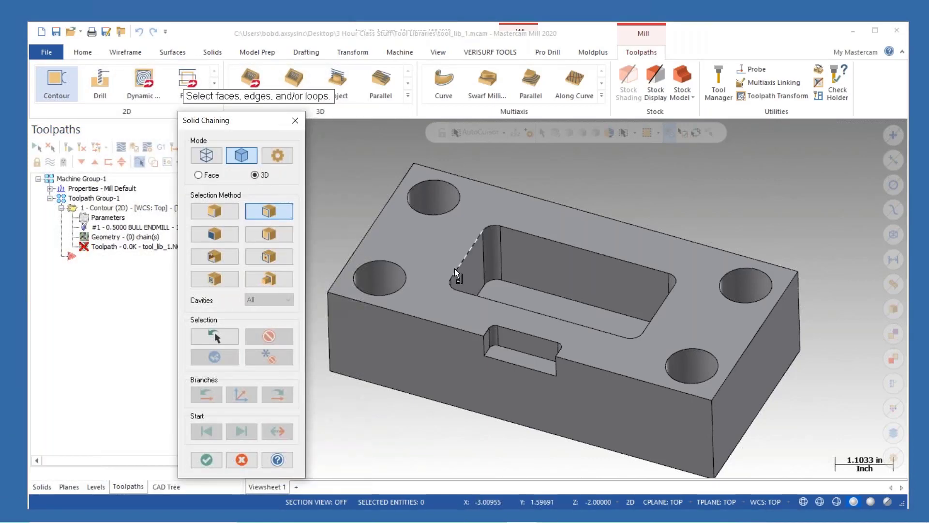
left_click(455, 268)
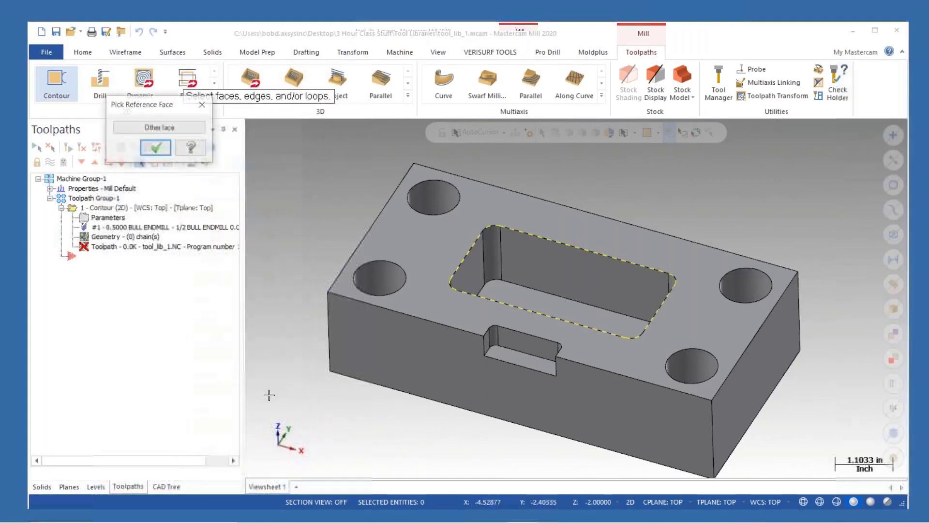
left_click(156, 149)
left_click(207, 459)
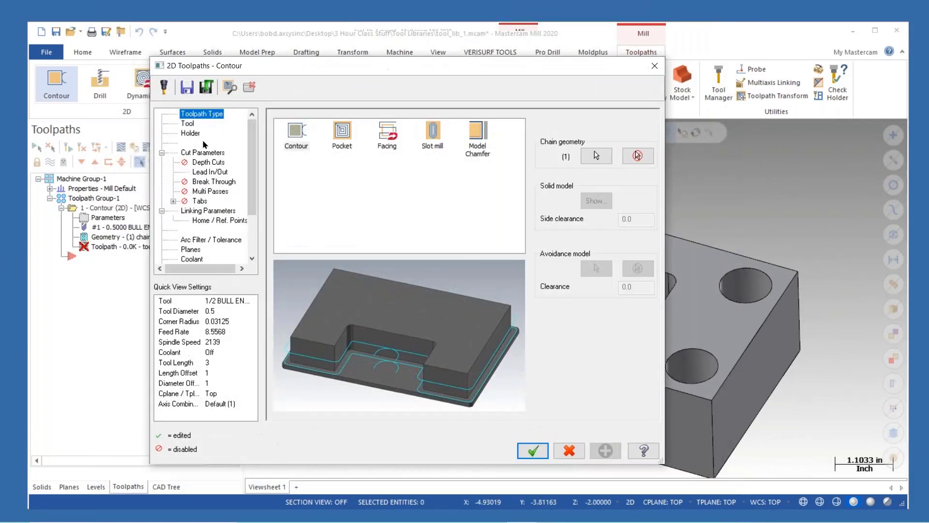
left_click(188, 124)
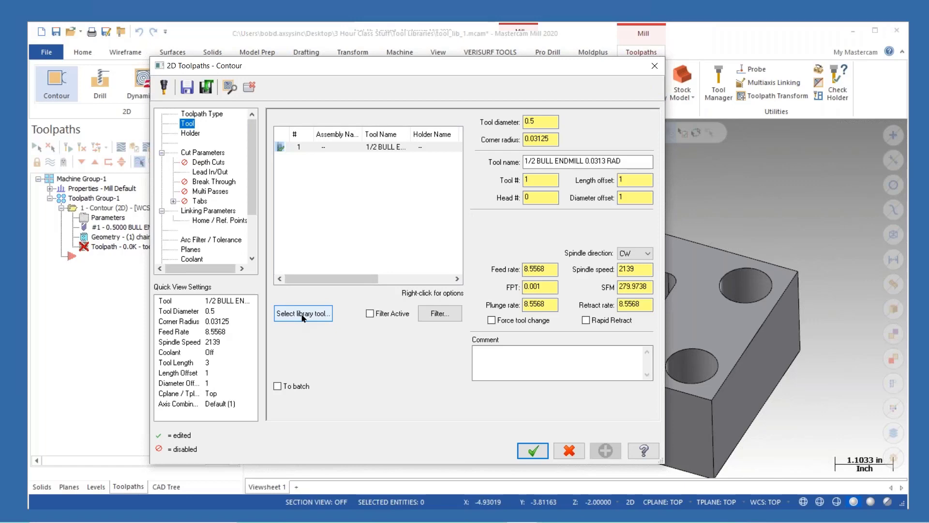
left_click(654, 71)
left_click(532, 301)
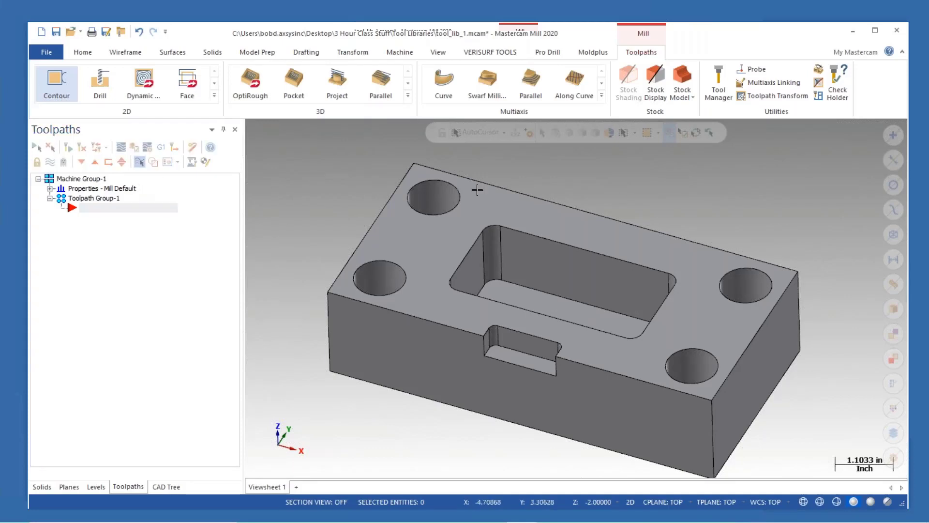
- Open the Tool Manager and delete the 1/2 bull endmill from the part's tool list
left_click(712, 89)
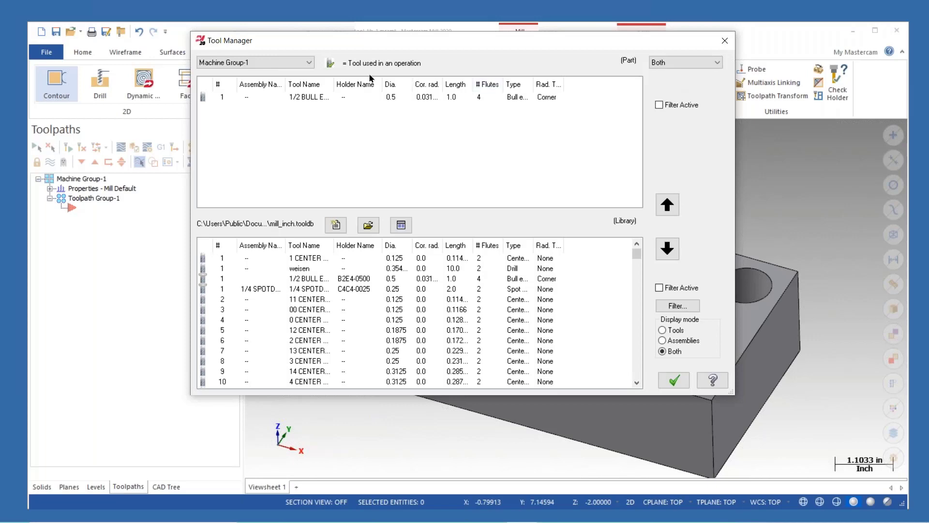
left_click(306, 98)
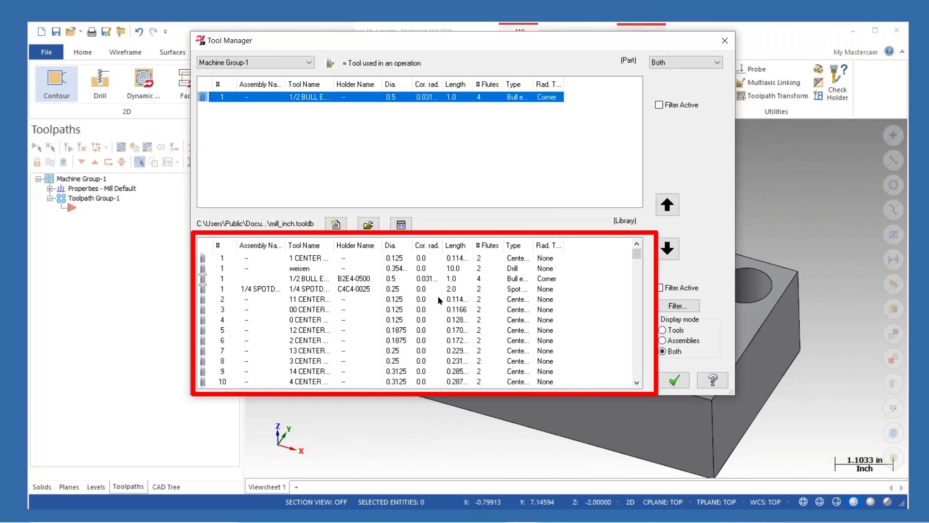
right_click(300, 101)
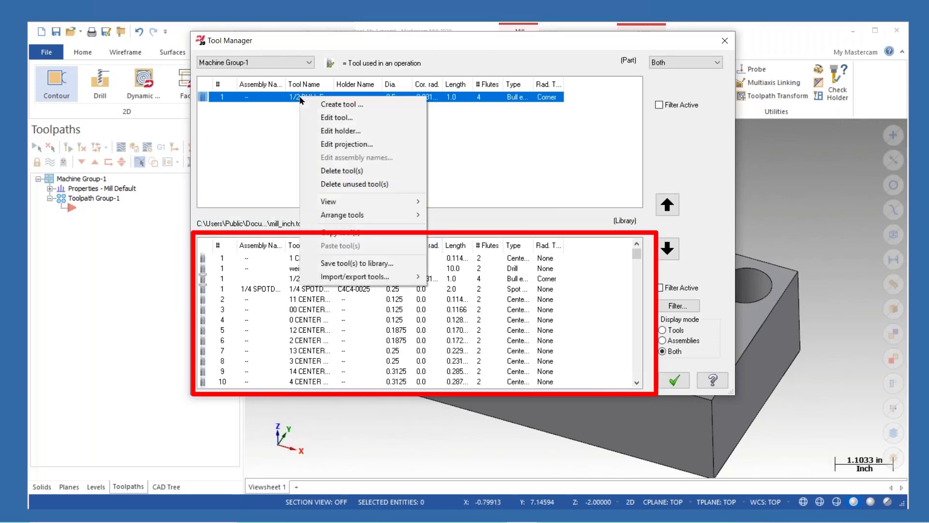
left_click(370, 171)
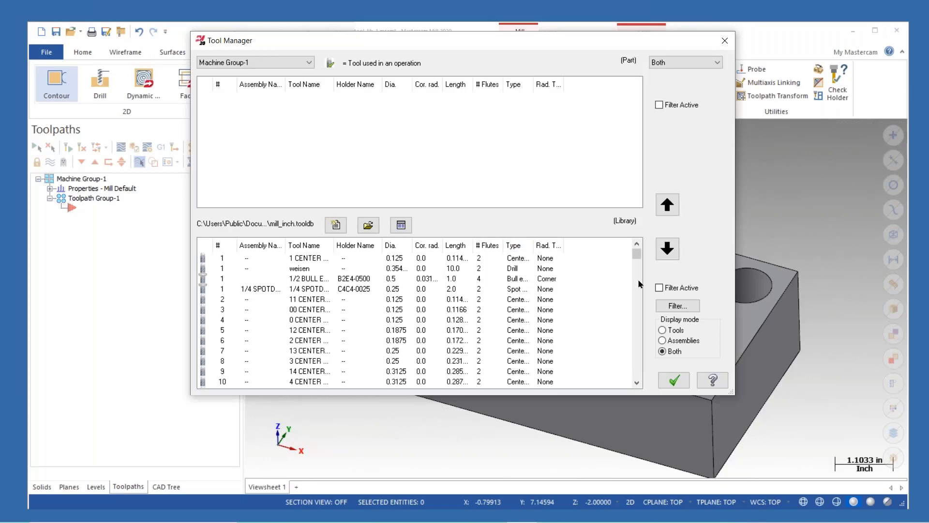
- Start creating a new tool in the part list and choose the Bull endmill type
mouse_move(638, 259)
left_mouse_down()
mouse_move(632, 384)
mouse_move(640, 250)
left_mouse_up()
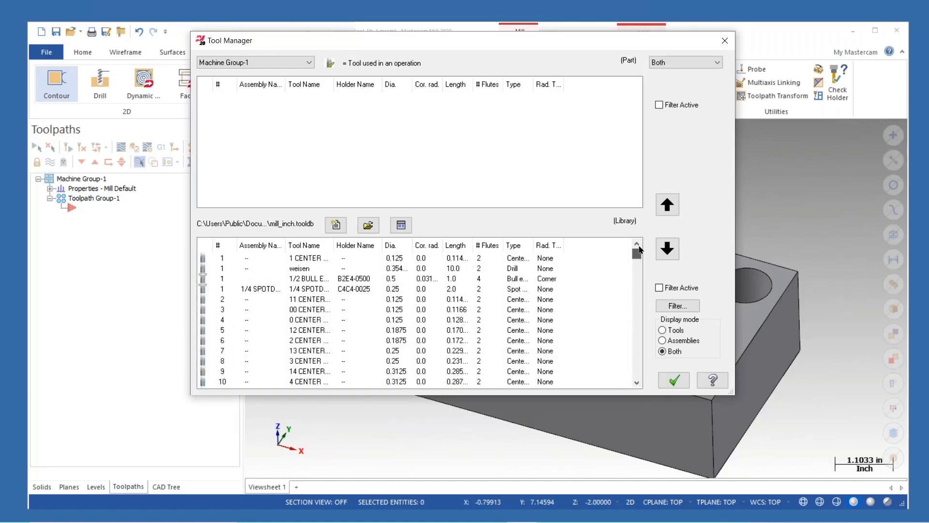
right_click(388, 140)
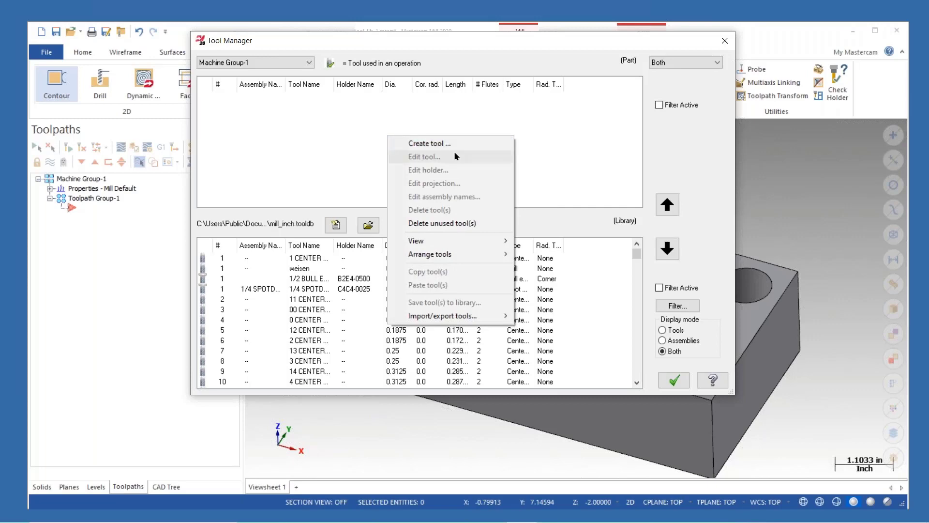
left_click(432, 144)
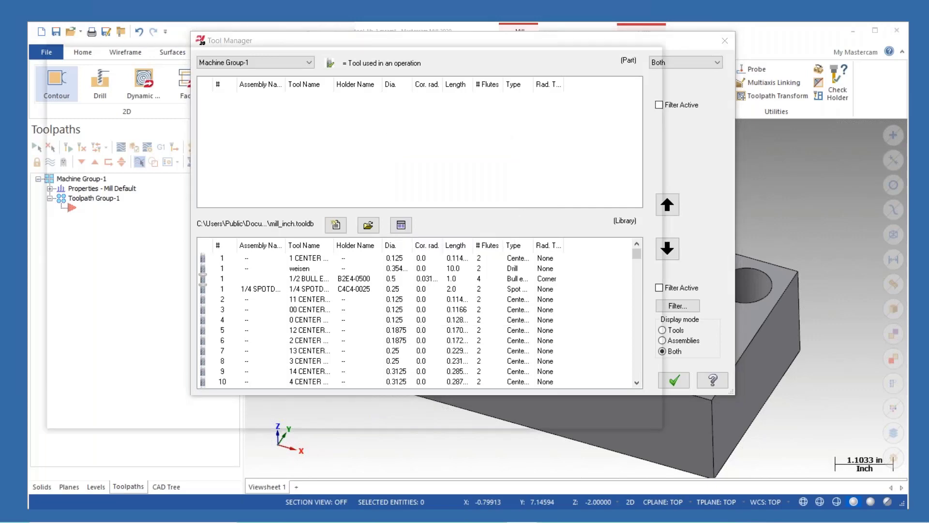
left_click_drag(474, 91, 476, 64)
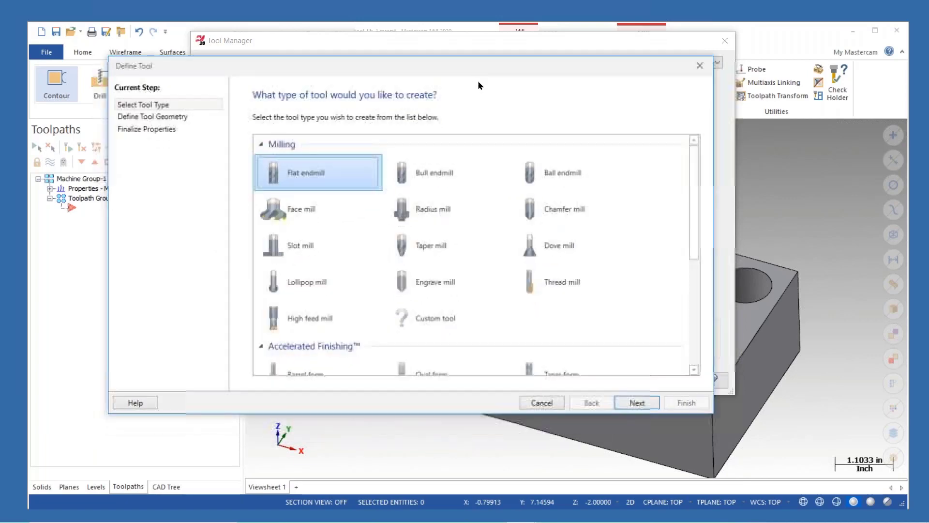
left_click(435, 175)
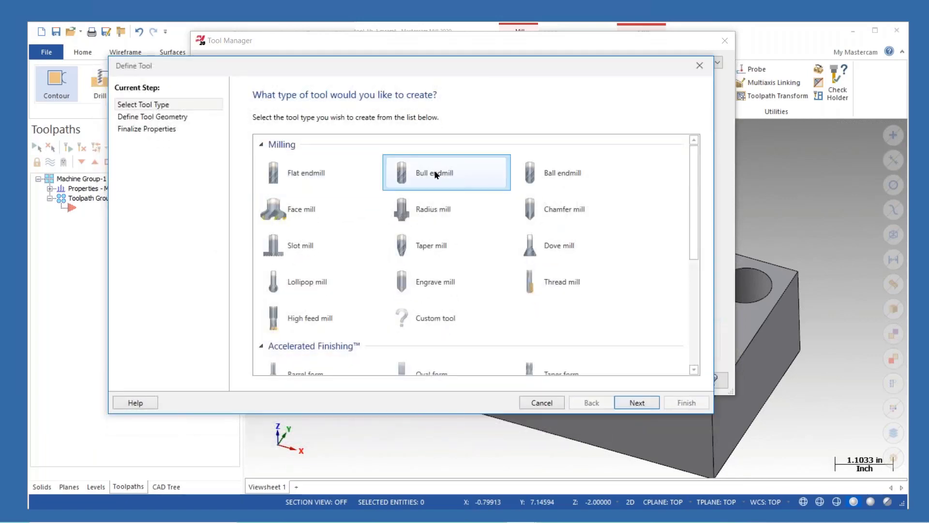
left_click(636, 402)
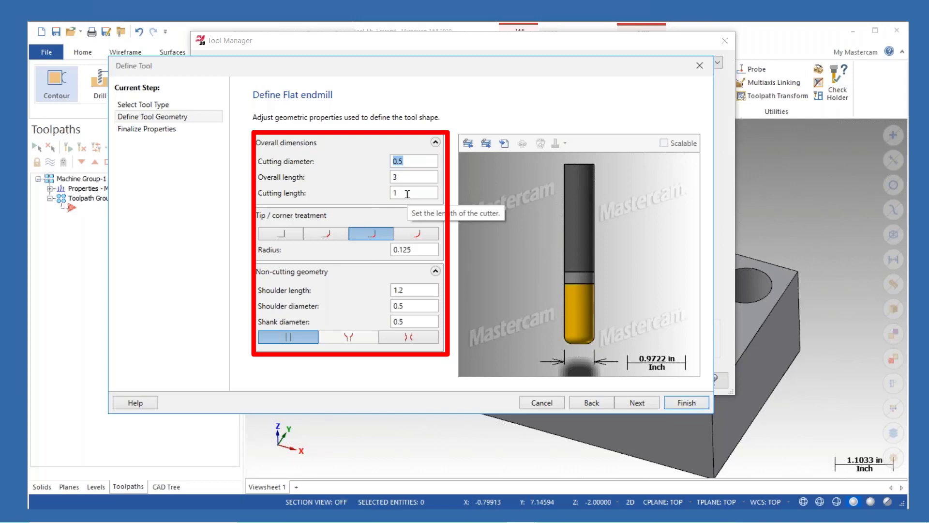
- Set the bull endmill's corner radius to 0.06 and continue to the final properties
left_click(417, 250)
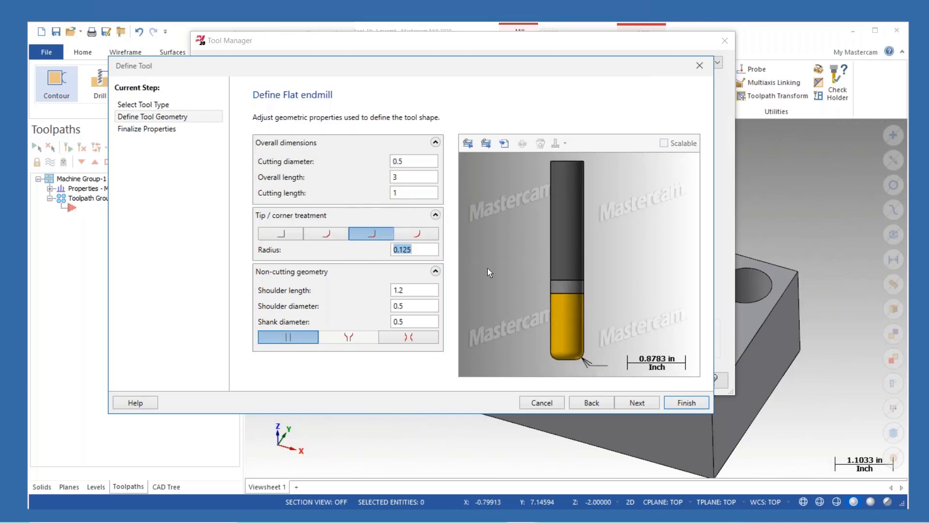
type("0.06")
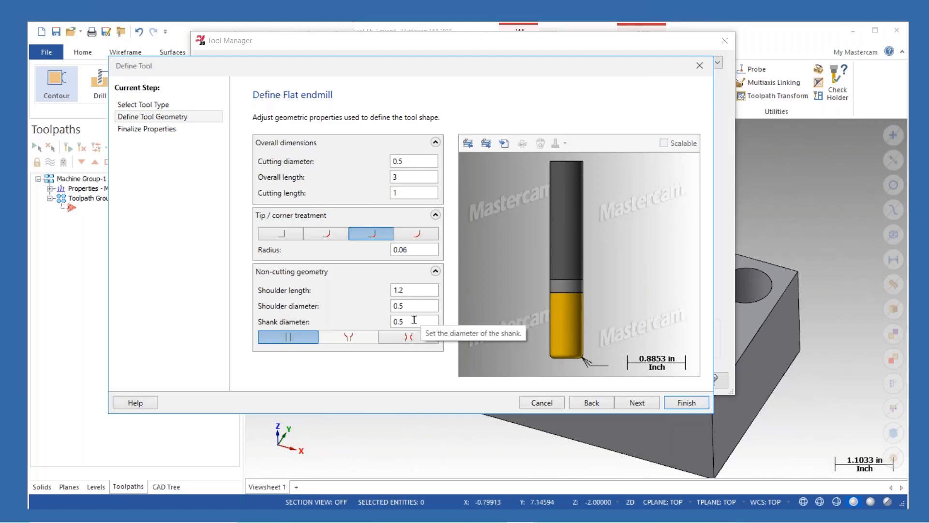
left_click(637, 402)
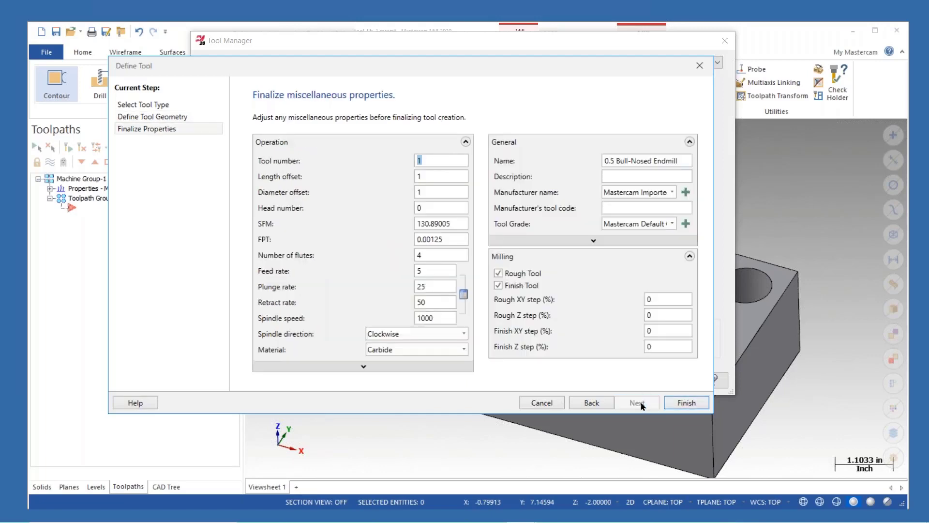
- Name the tool "cutstom name", finish creating it, and close the Tool Manager
double_click(429, 255)
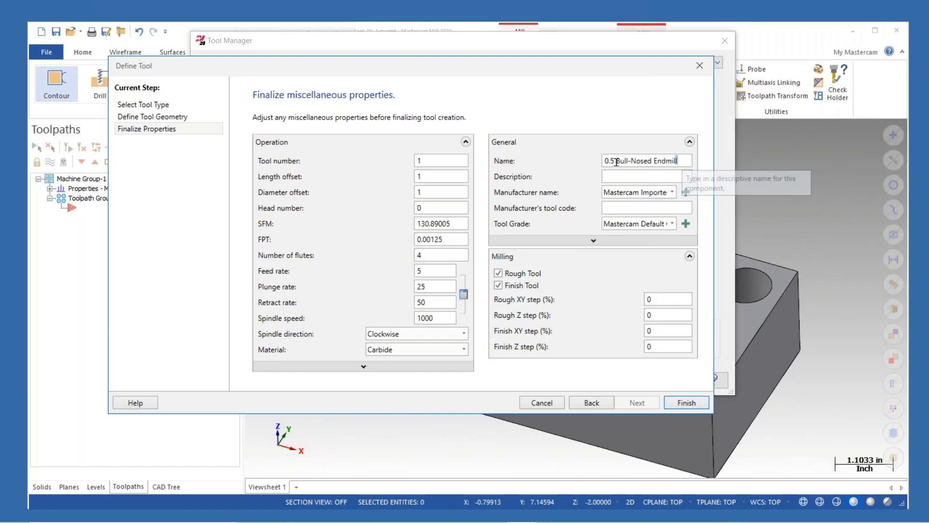
left_click(684, 162)
type("cutstom ")
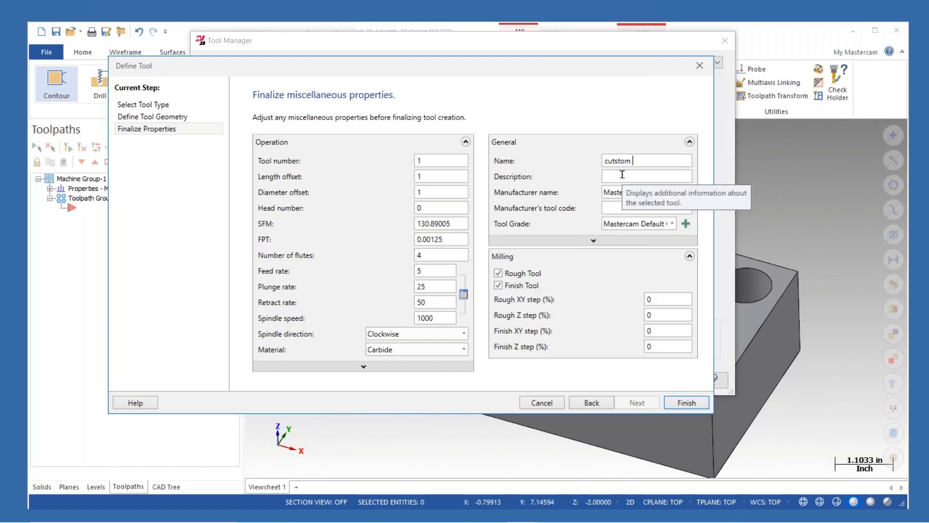
type("name")
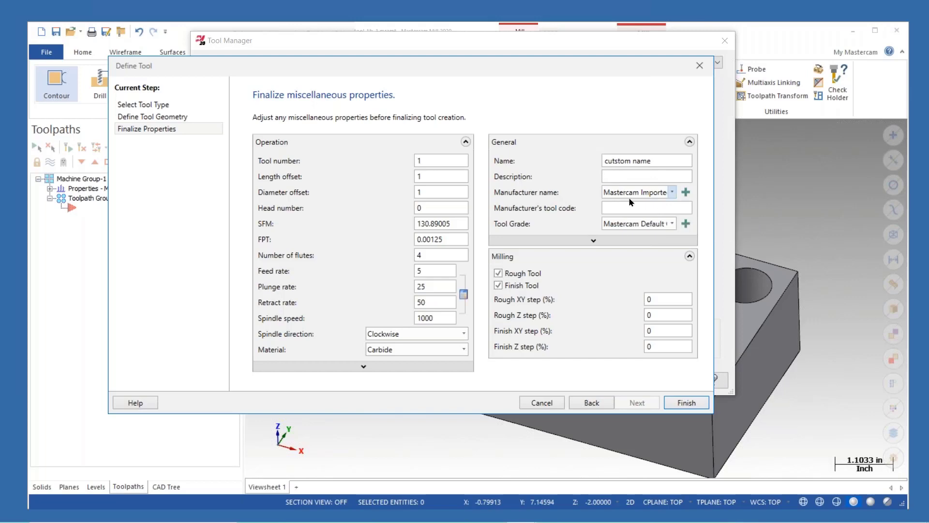
left_click(688, 401)
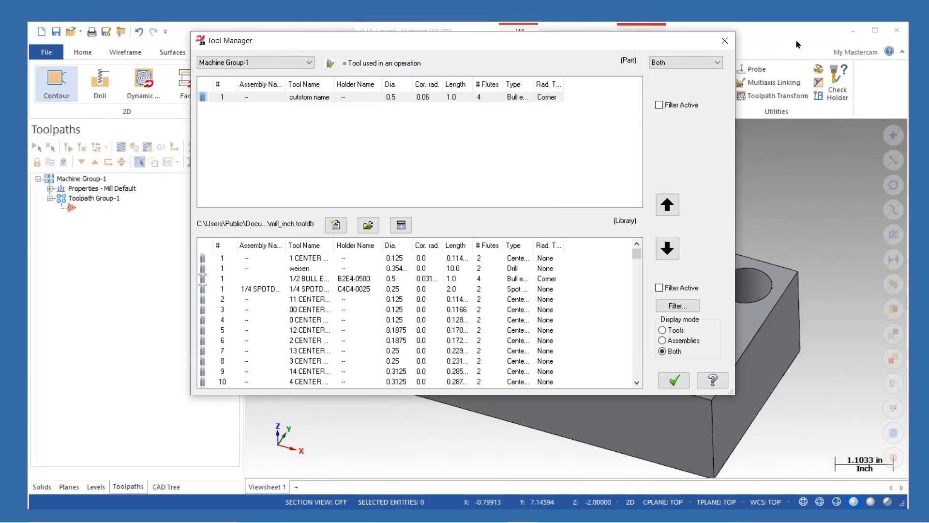
left_click(673, 381)
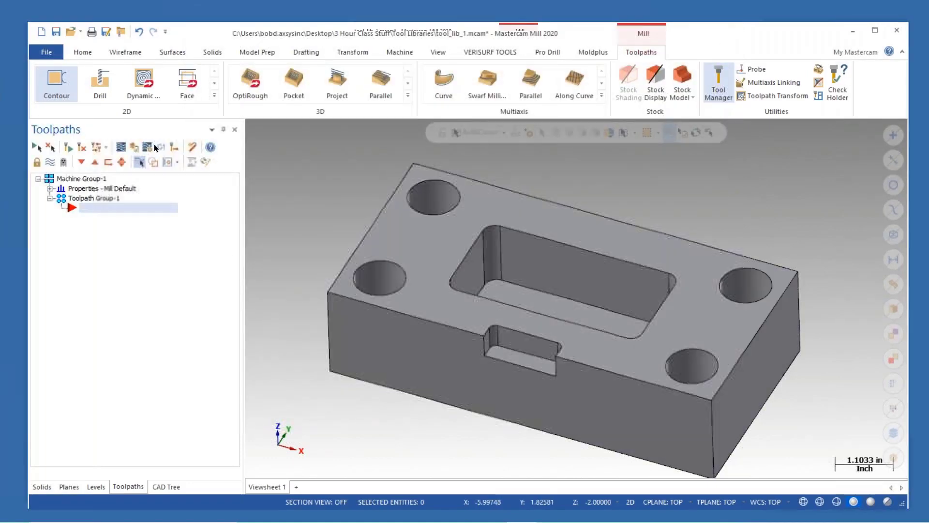
- Start a Dynamic Mill toolpath and chain the rectangular pocket's upper edge
left_click(149, 86)
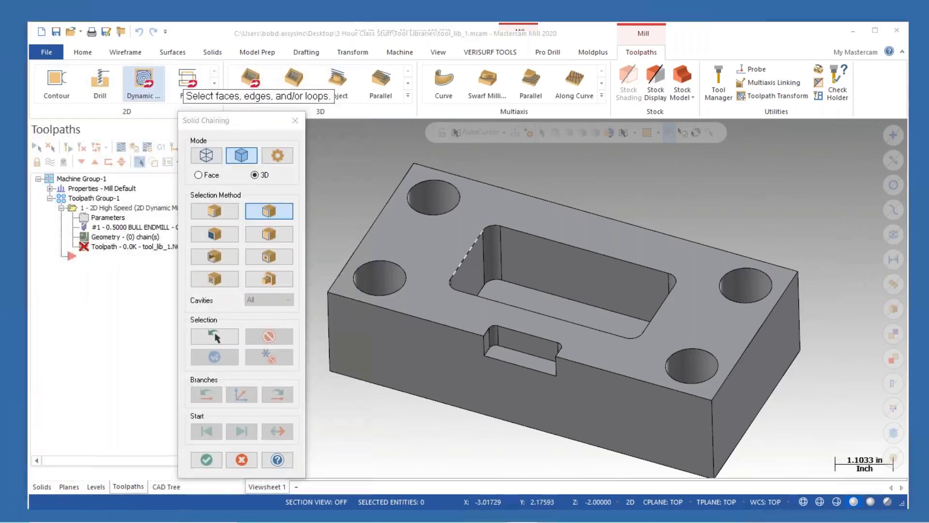
left_click(477, 250)
left_click(168, 154)
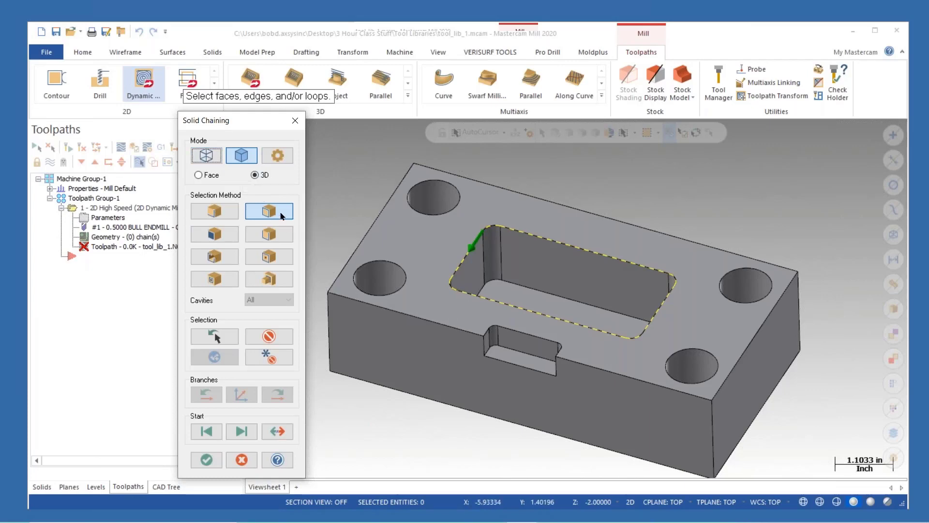
- Select all cavities from the part's top face, then clear the selection
left_click(267, 334)
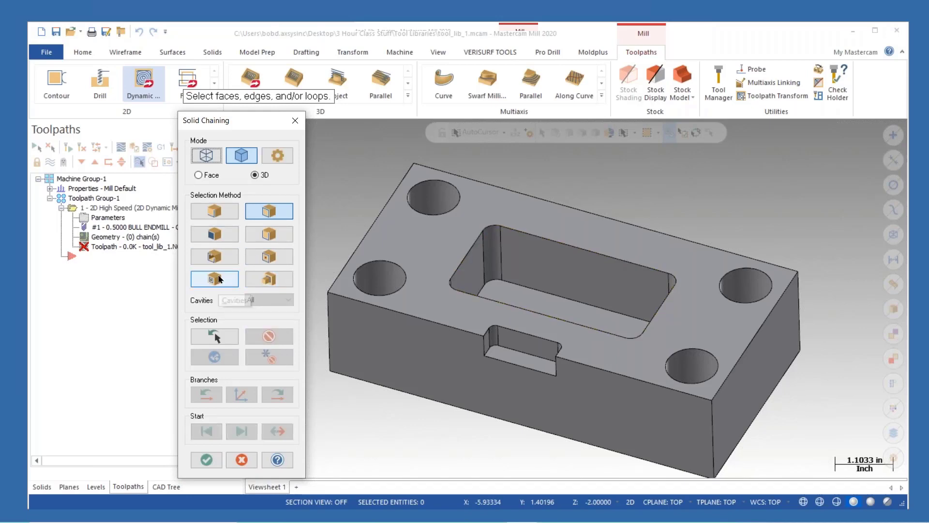
left_click(436, 249)
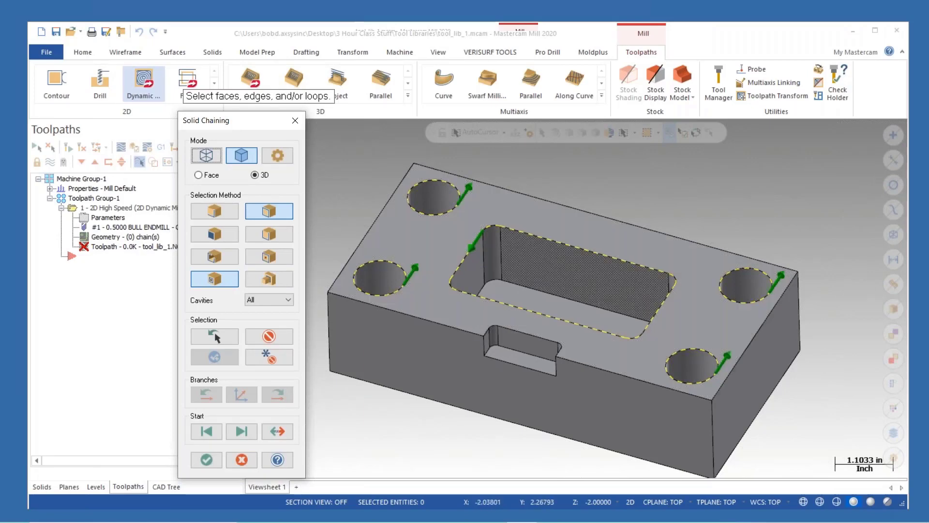
left_click(269, 336)
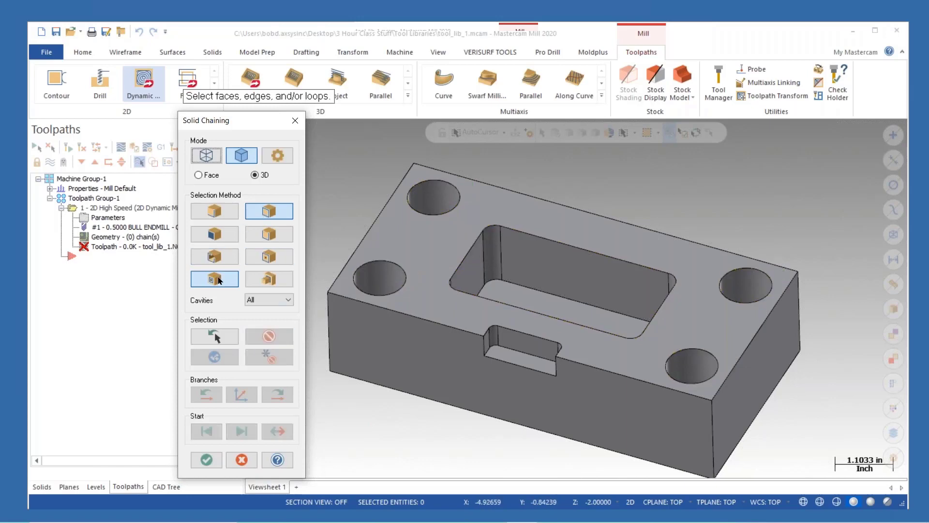
- Chain the rectangular pocket's upper edge again and confirm the chaining and chain options
left_click(467, 252)
left_click(148, 146)
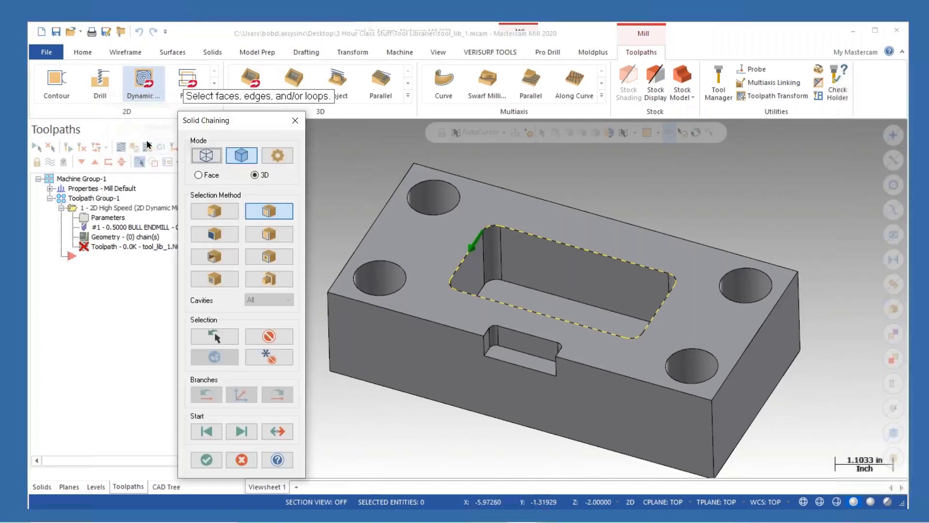
left_click(206, 459)
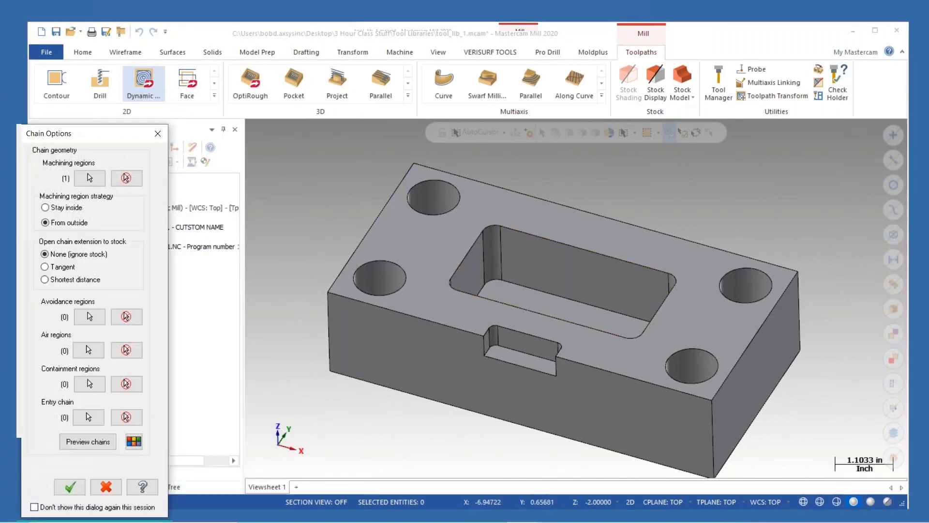
left_click(69, 486)
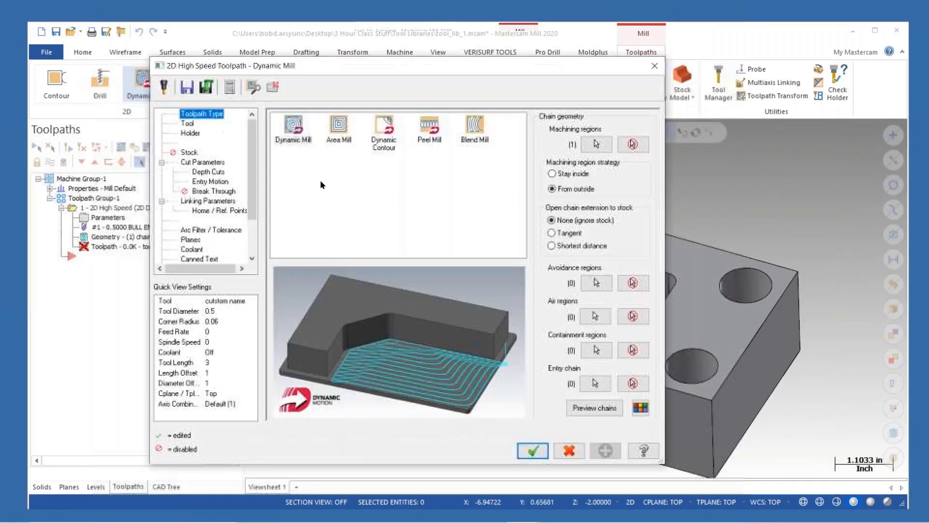
- Select the custom name tool for the Dynamic Mill toolpath and set its SFM to 650
left_click(187, 124)
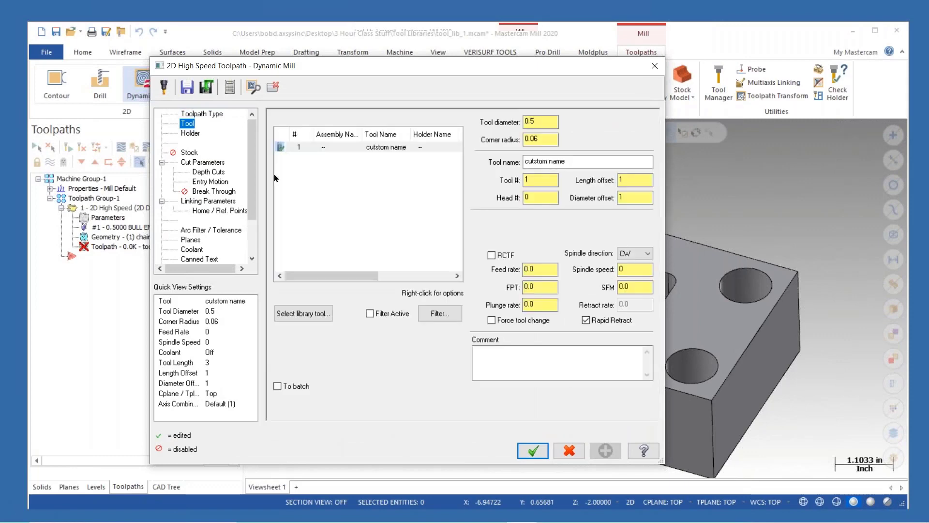
left_click(370, 148)
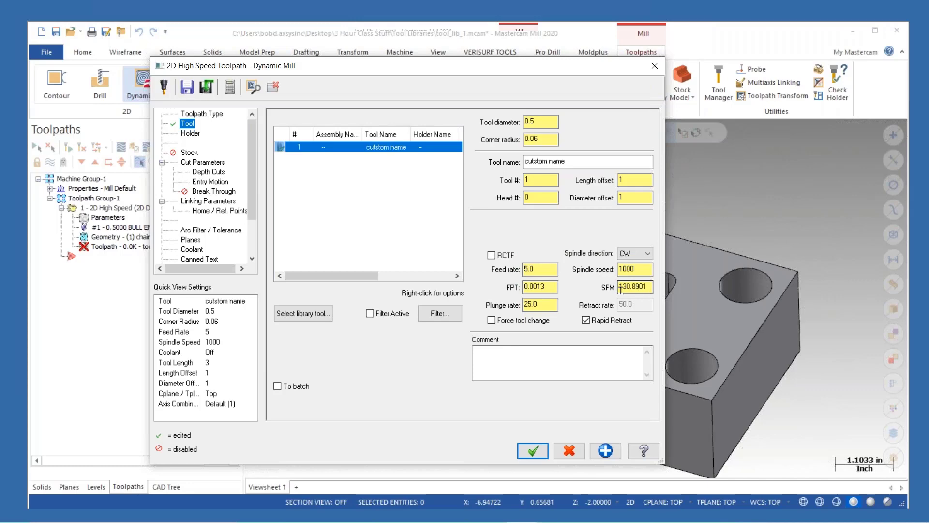
double_click(621, 288)
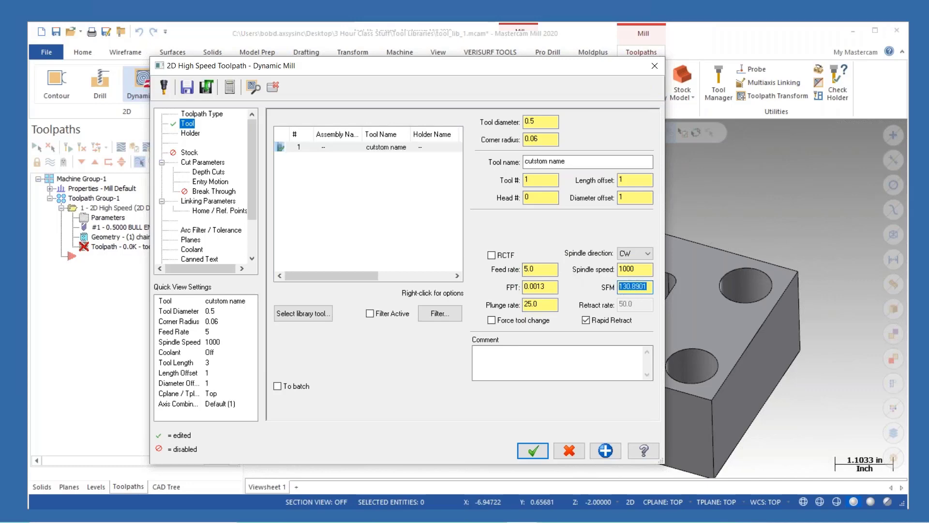
type("650")
key("Return")
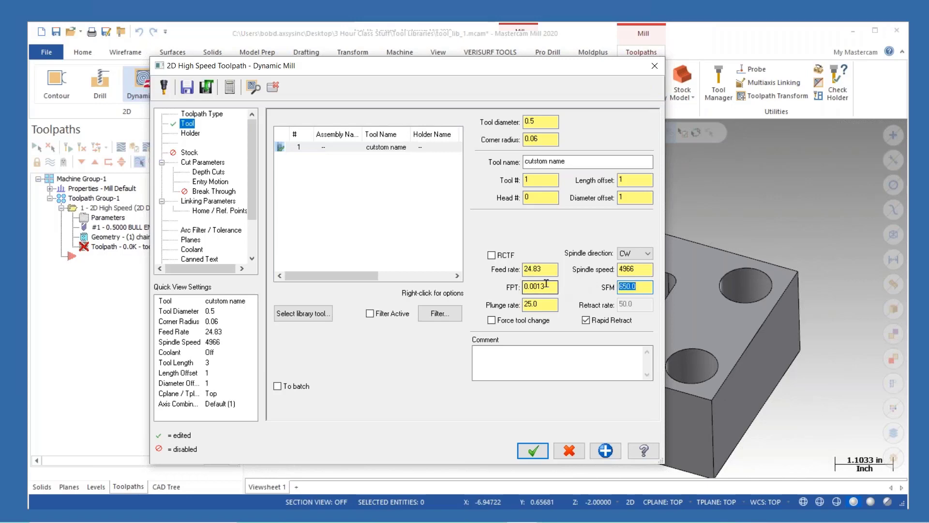
- Set the tool's FPT to 0.004
double_click(545, 285)
type(".00")
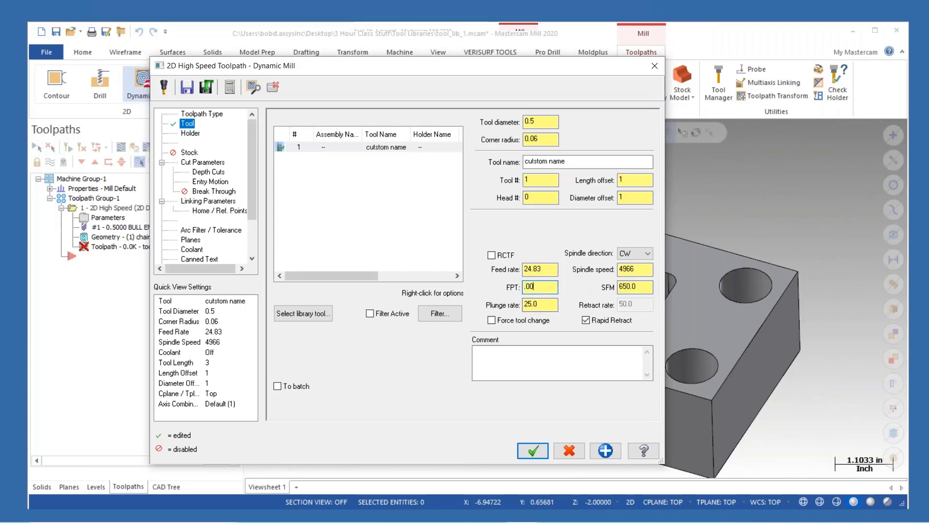
type("4")
key("Return")
- Set the depth cuts' max rough step to 1.0
left_click(195, 136)
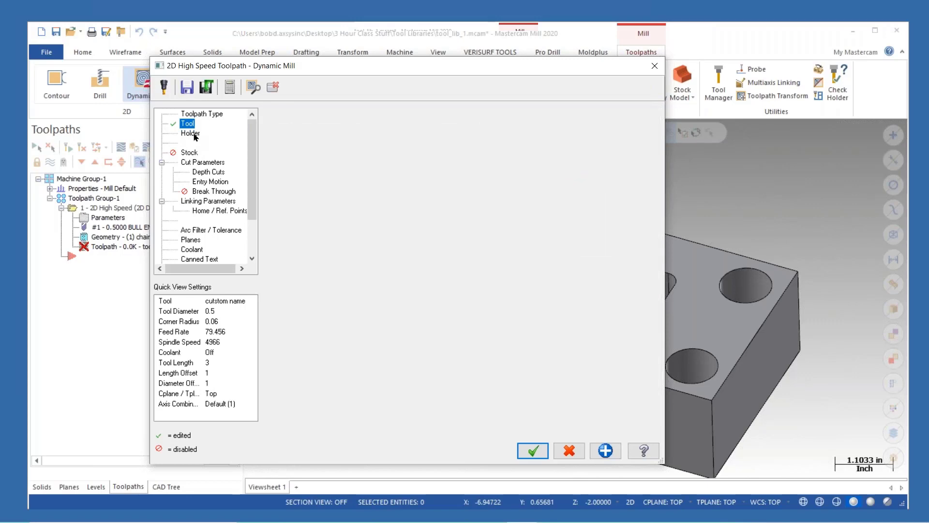
left_click(201, 161)
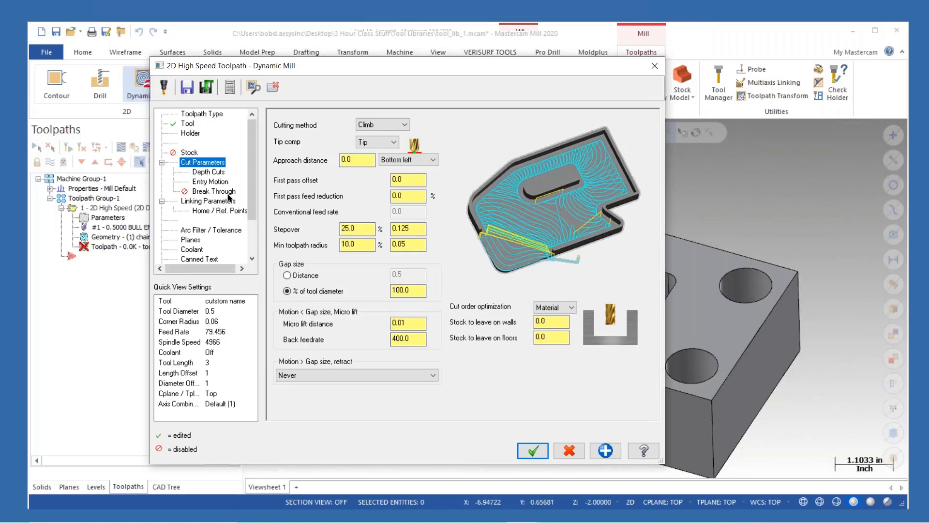
left_click(209, 173)
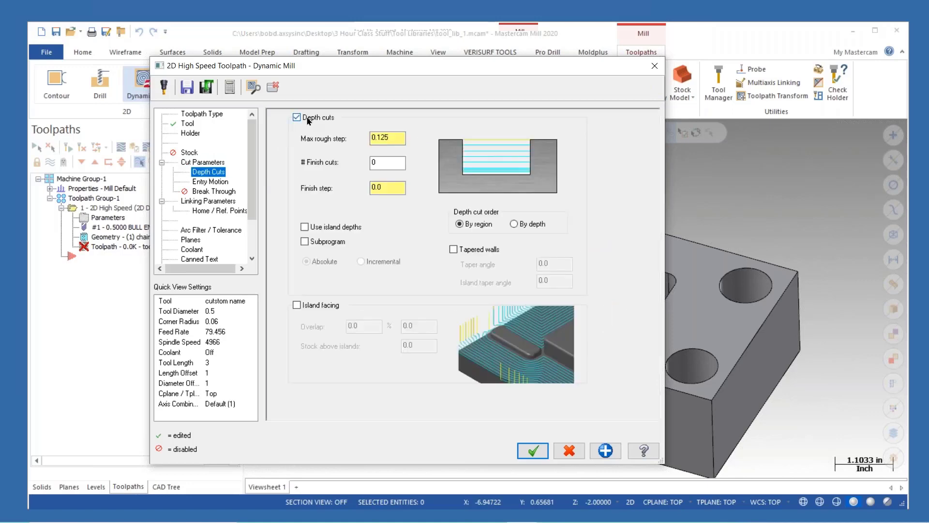
double_click(377, 138)
type("1")
key("Return")
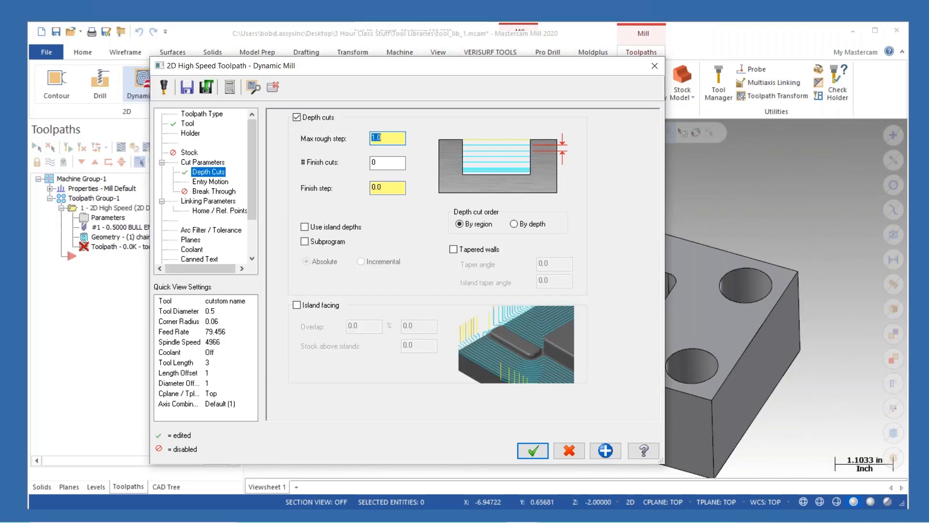
- Set the entry motion helix radius to 0.2 and accept the Dynamic Mill toolpath
left_click(213, 181)
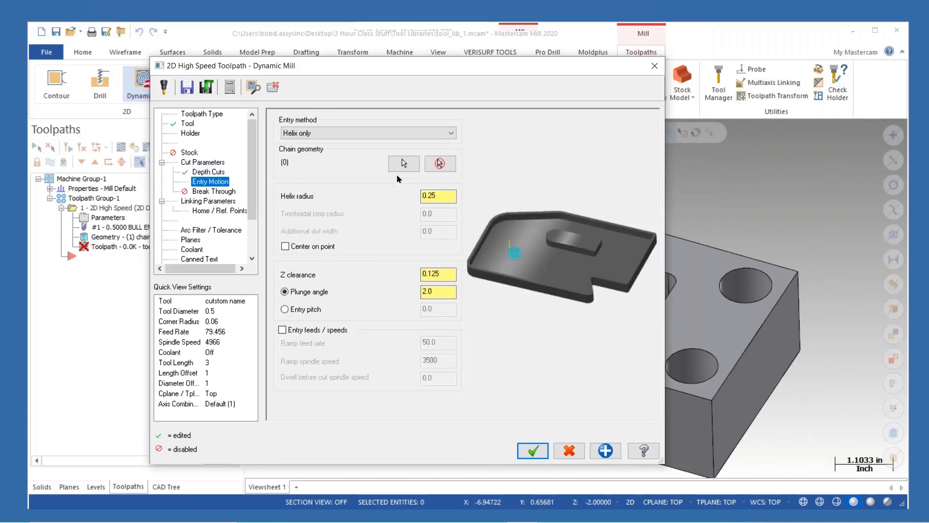
left_click(437, 193)
key("BackSpace")
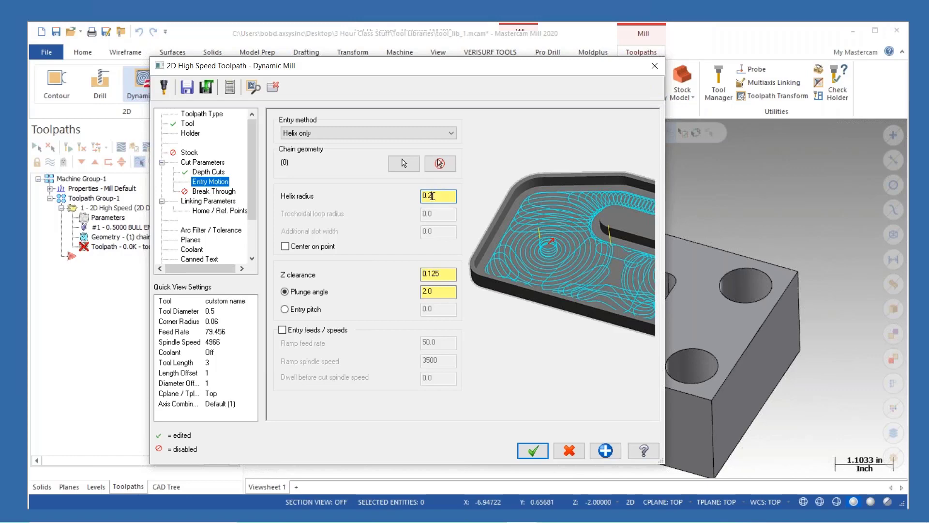
left_click(534, 452)
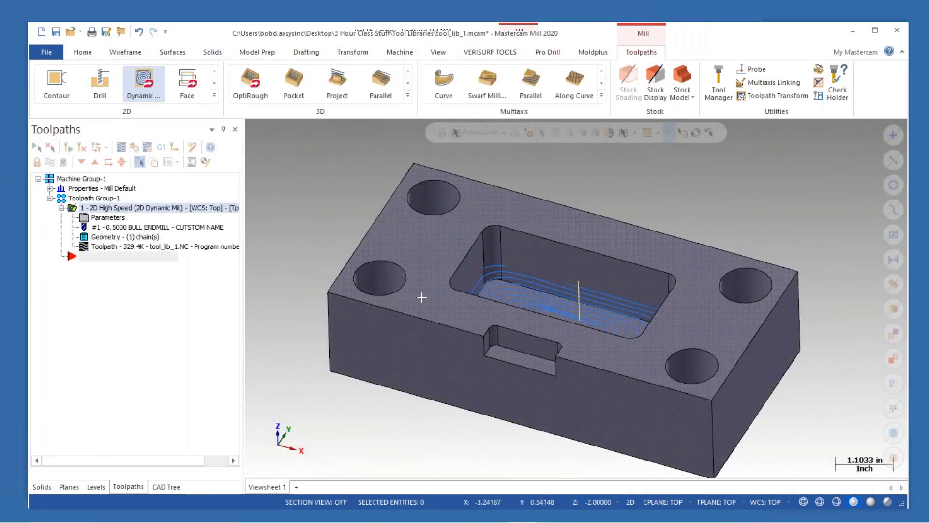
- Reopen the Dynamic Mill parameters, accept them, and regenerate the toolpath
middle_click_drag(446, 291, 450, 333)
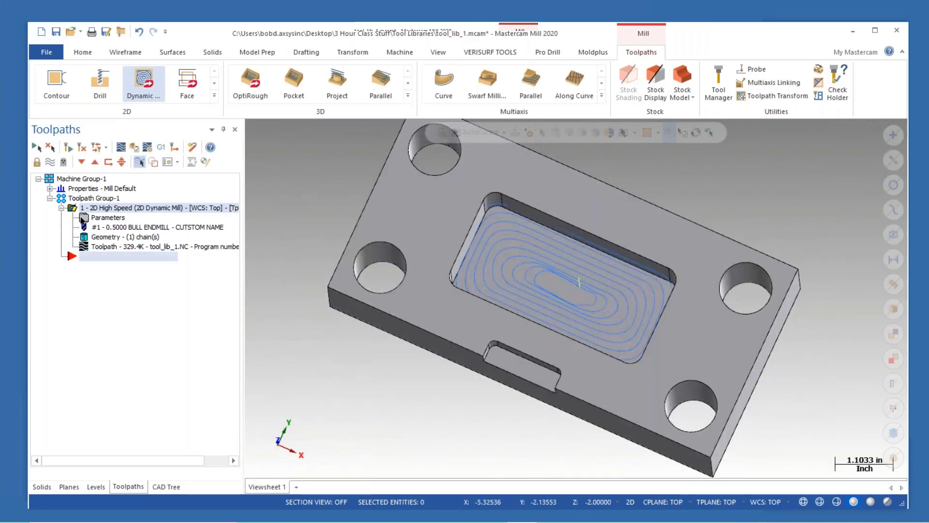
left_click(83, 218)
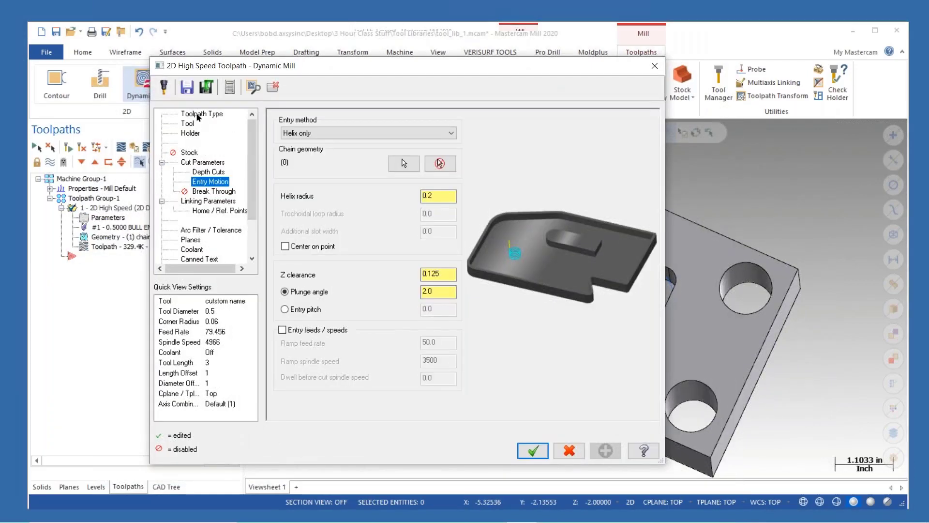
left_click(199, 114)
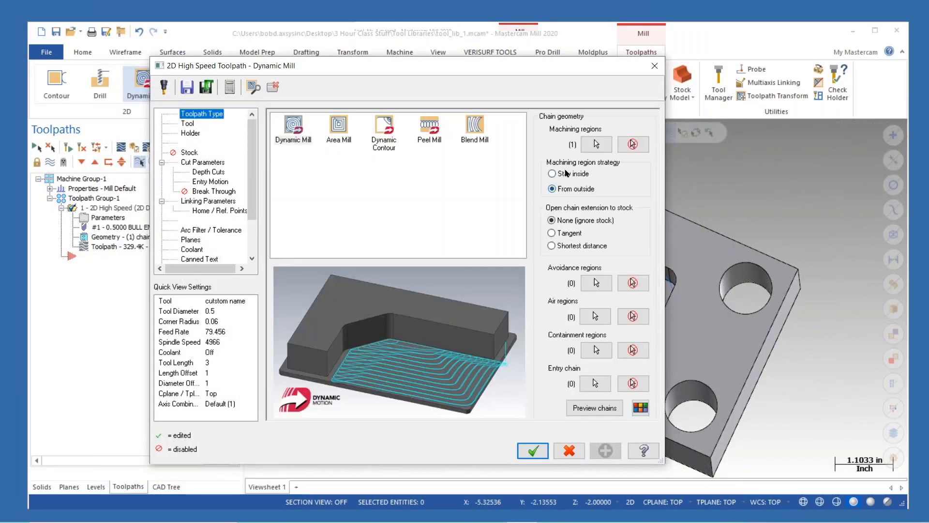
left_click(525, 455)
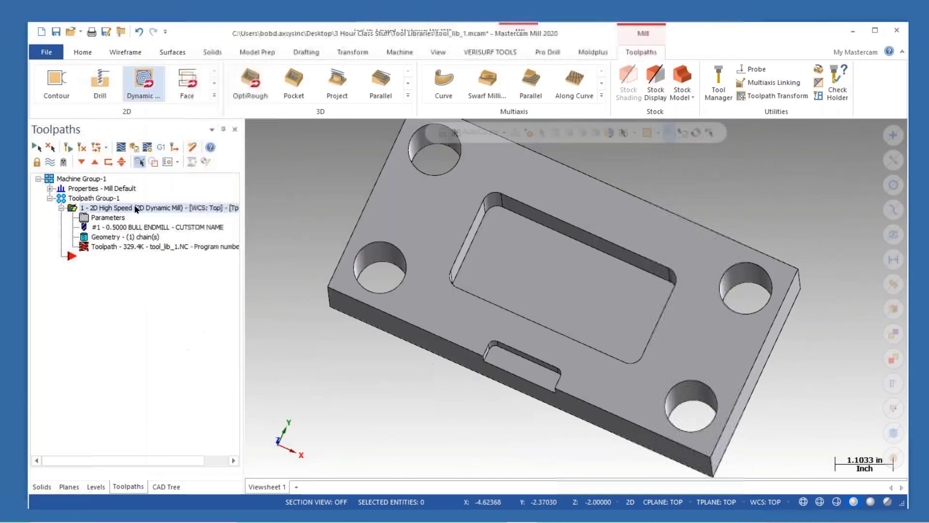
left_click(80, 148)
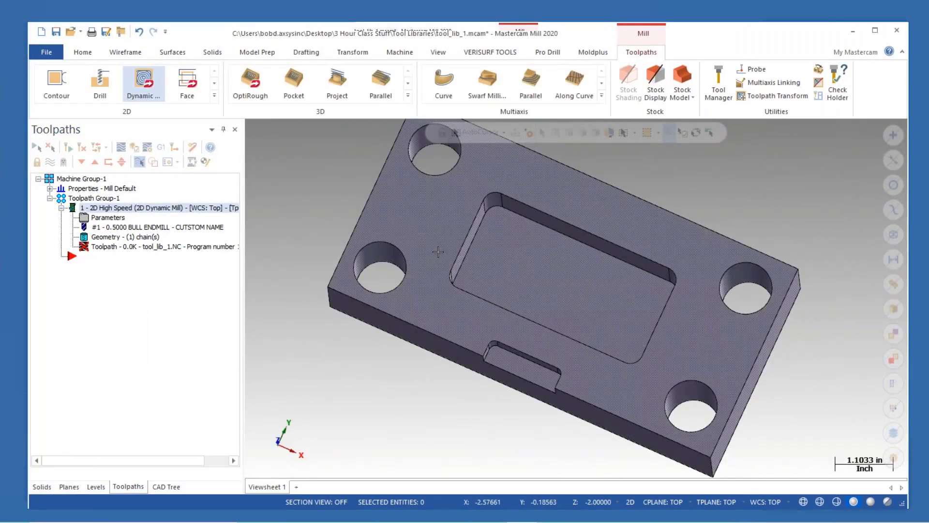
middle_click_drag(480, 275, 499, 260)
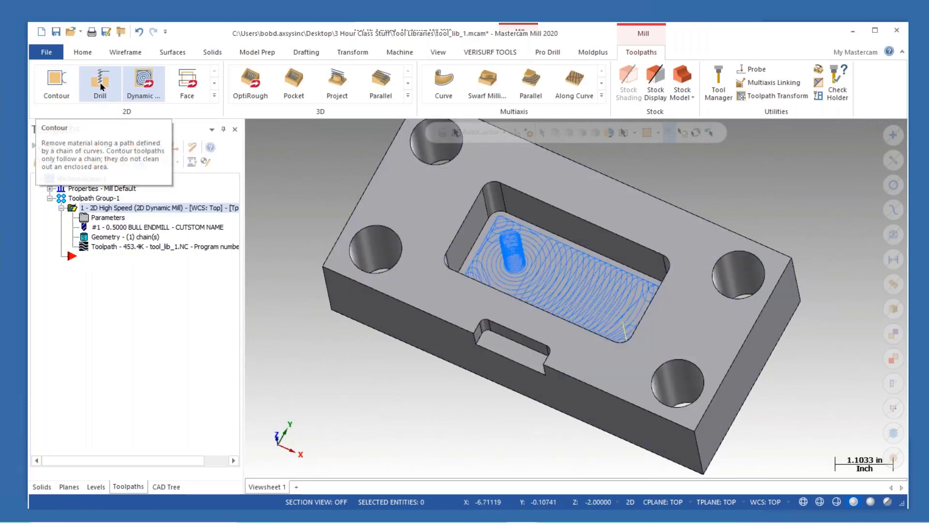
- Start a second Dynamic Mill toolpath and chain the upper-left hole's edge as its machining region
left_click(145, 86)
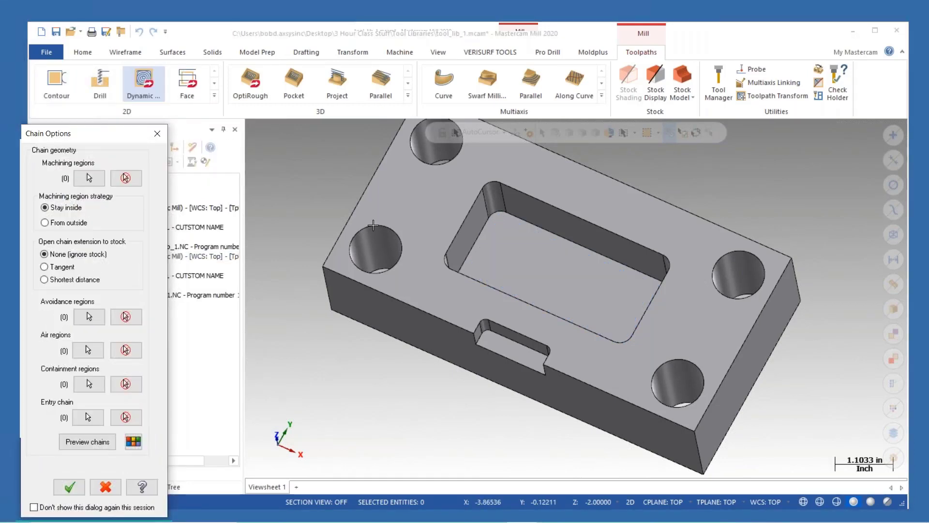
left_click(90, 177)
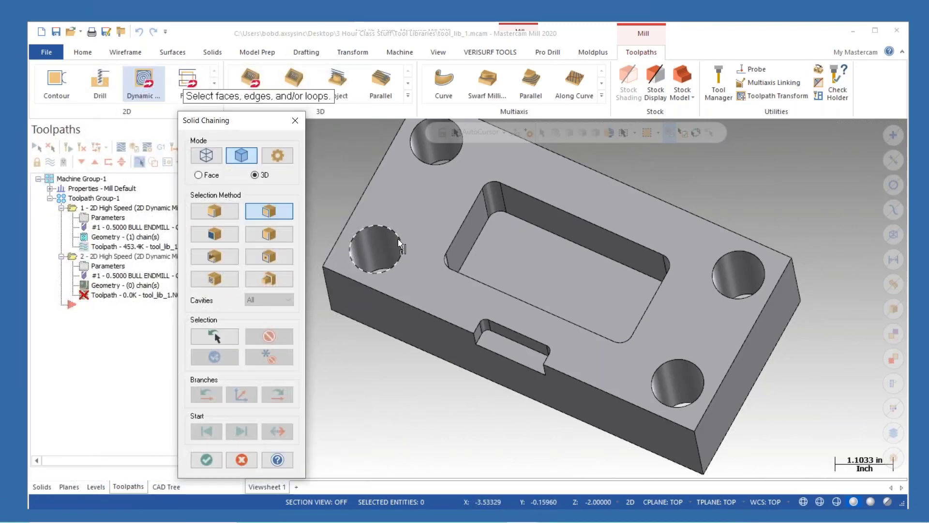
left_click(398, 239)
left_click(153, 148)
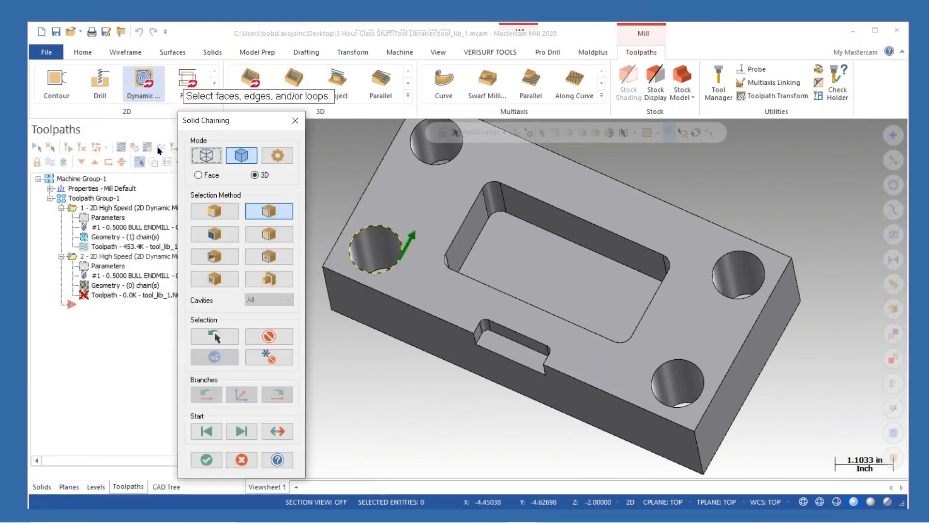
left_click(206, 459)
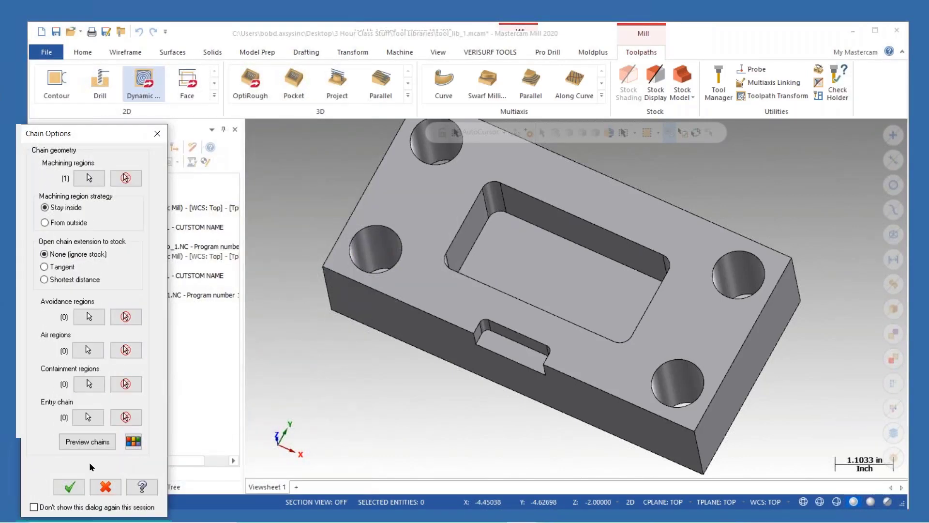
left_click(69, 486)
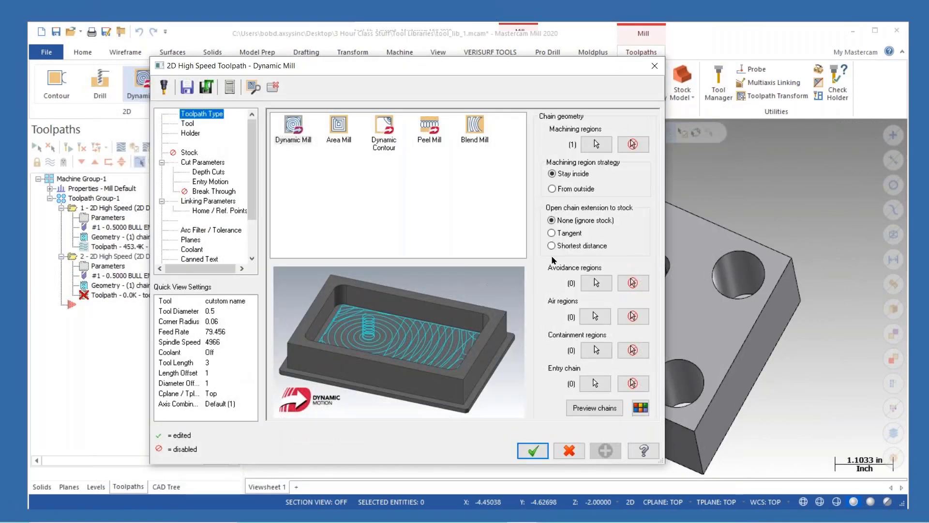
- Select the custom name tool for the second toolpath, then cancel that toolpath
left_click(188, 123)
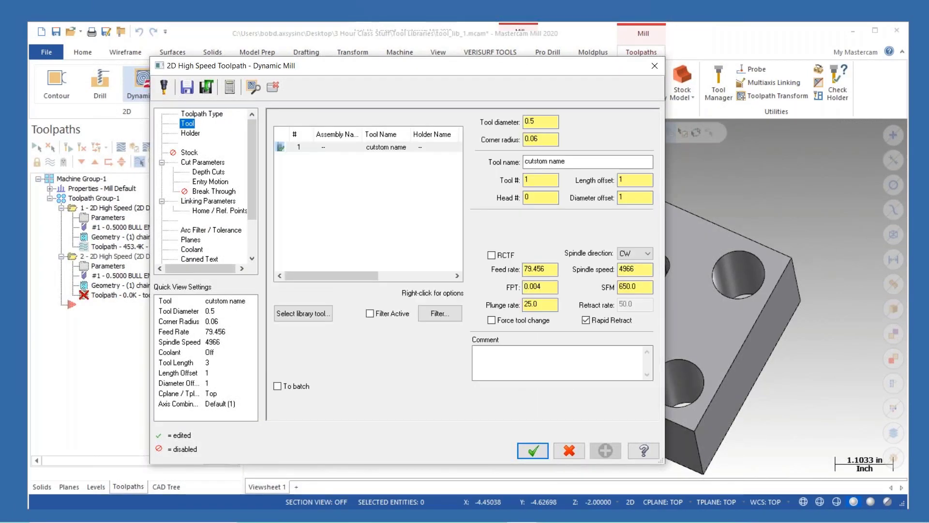
left_click(401, 148)
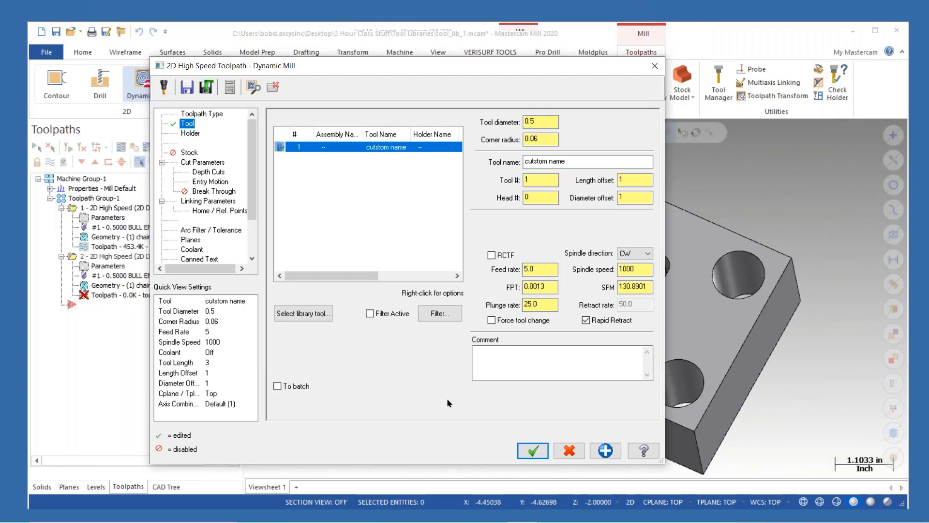
left_click(569, 450)
left_click(544, 301)
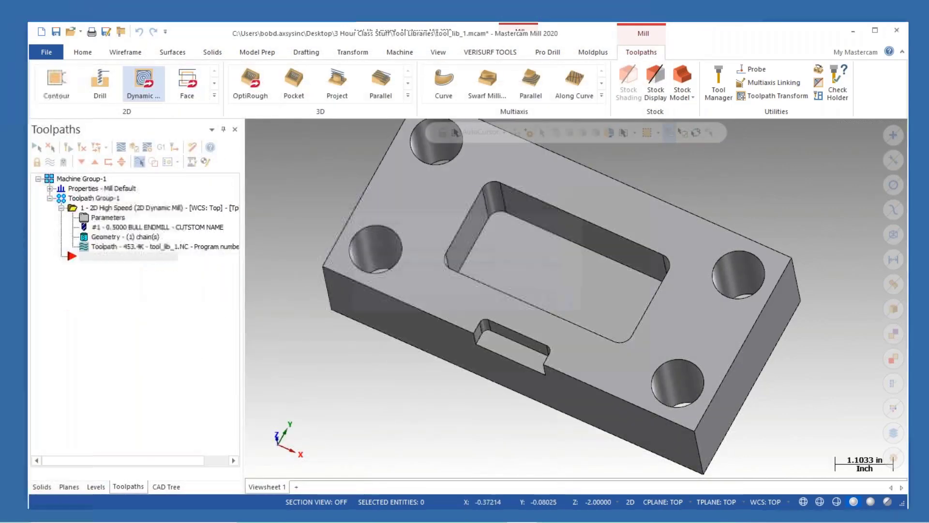
- Open the custom name tool for editing in the Tool Manager and set its FPT to 0.004
left_click(719, 82)
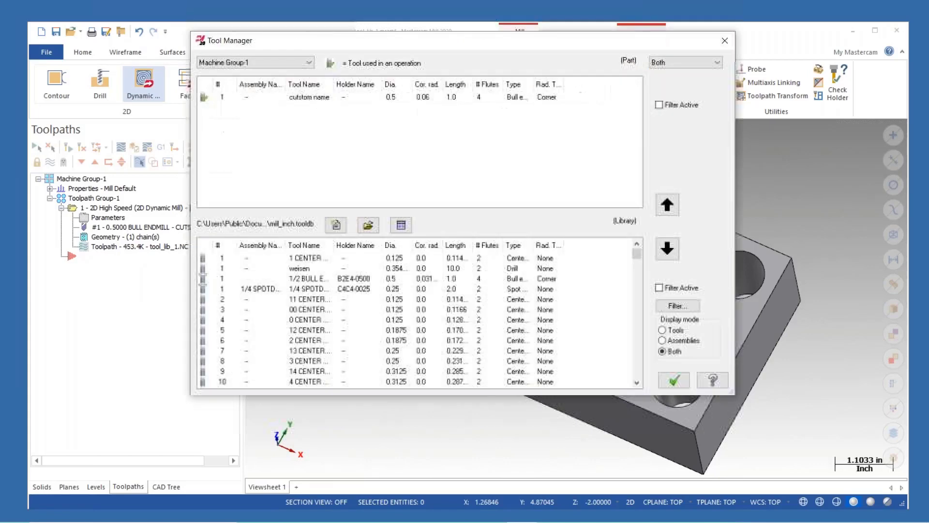
left_click(333, 98)
right_click(333, 99)
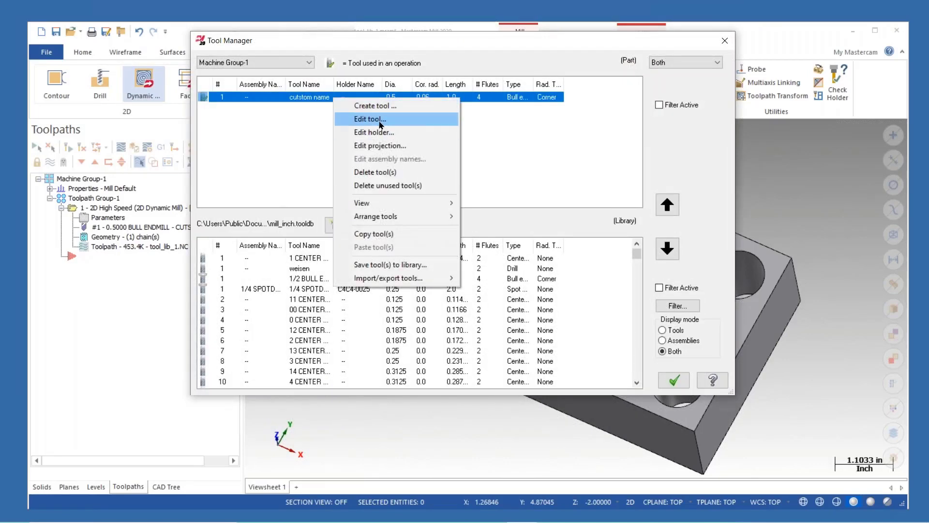
left_click(360, 118)
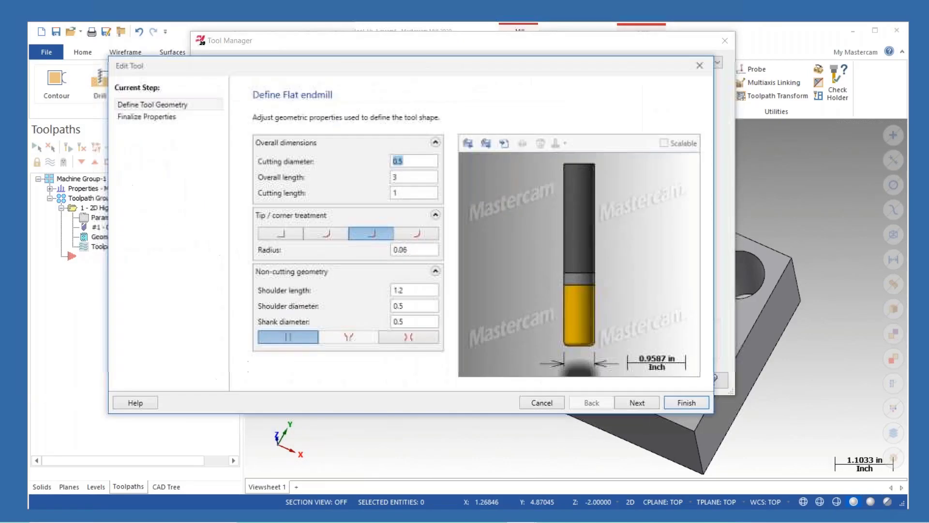
left_click(637, 402)
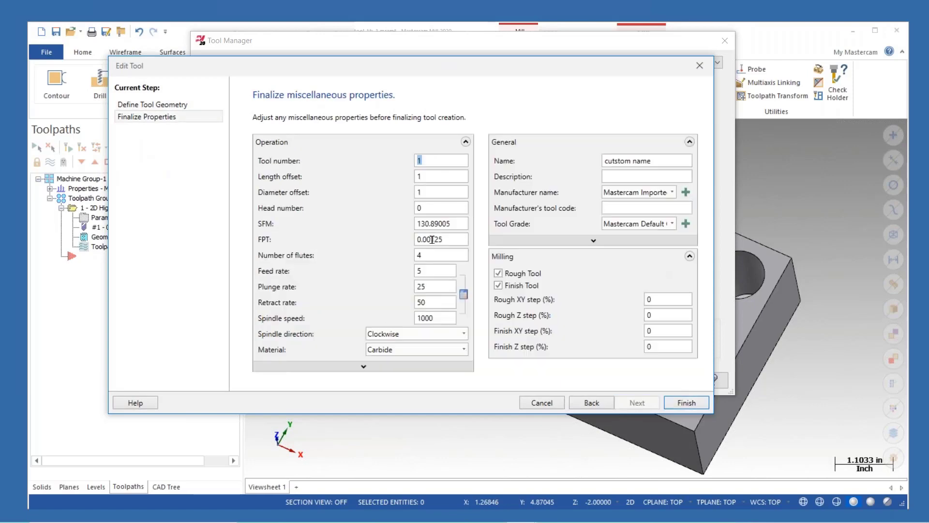
left_click(457, 223)
type("6650")
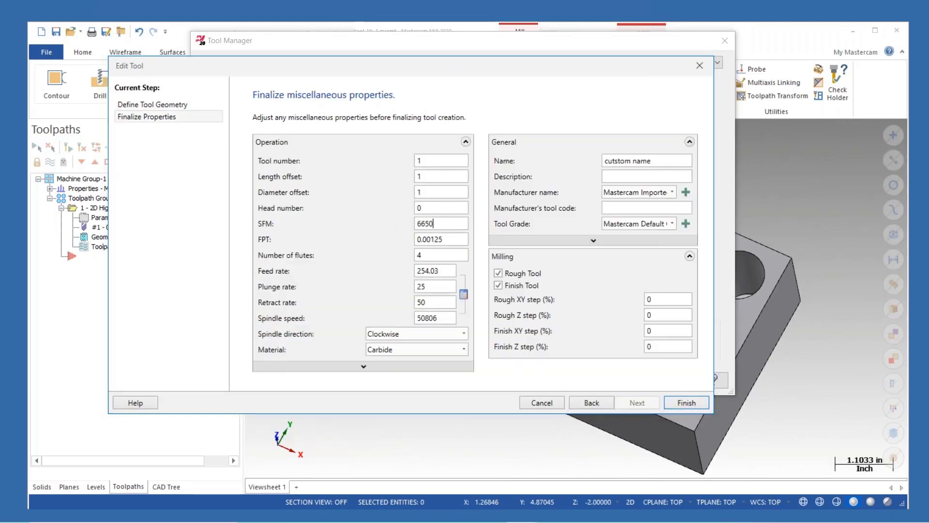
key("Tab")
type("0.004")
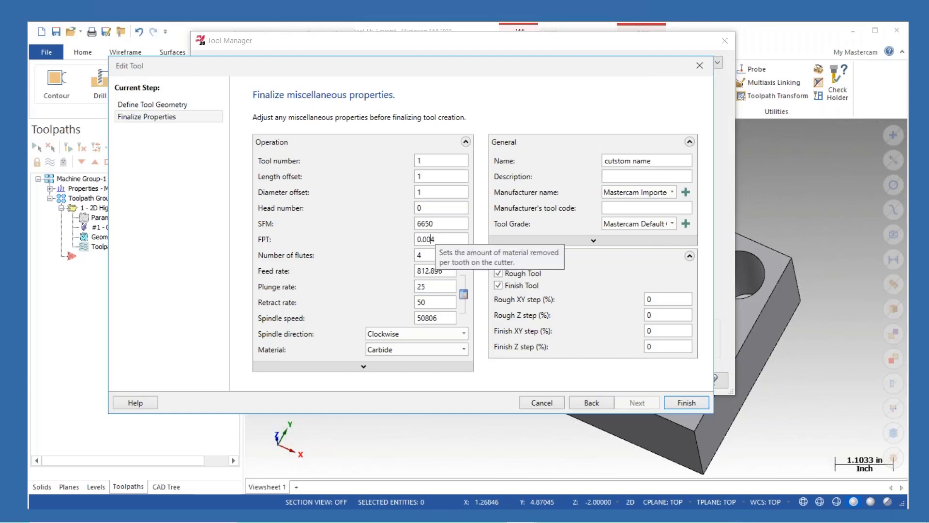
- Set the tool's SFM to 650 and finish editing the tool
left_click(432, 224)
key("BackSpace")
key("BackSpace")
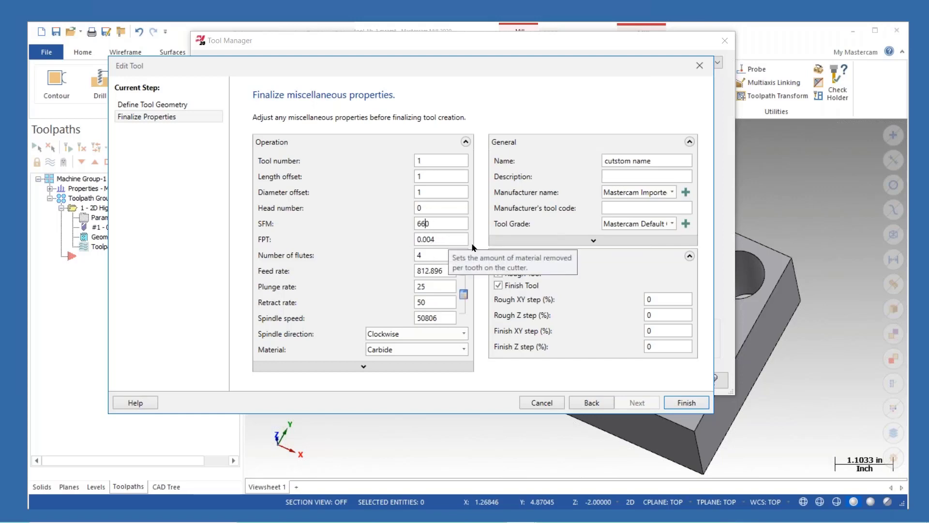
type("50")
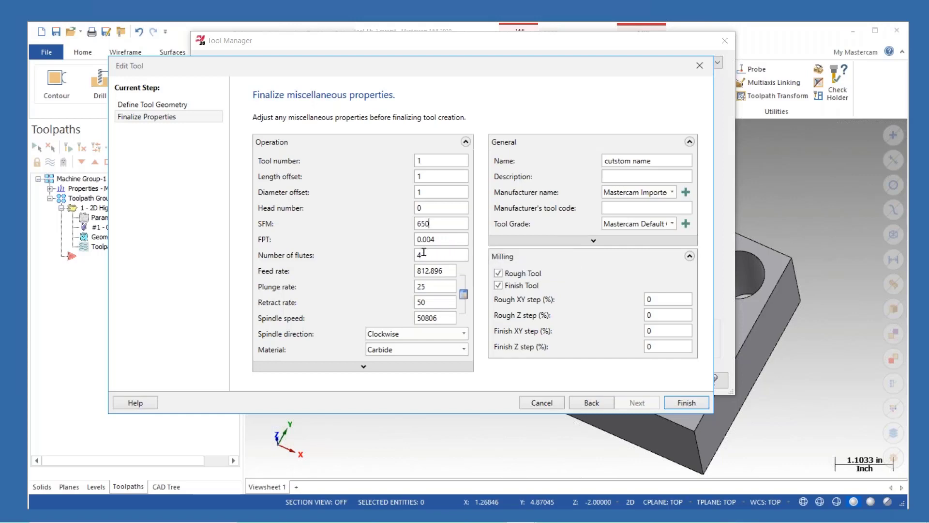
left_click(448, 269)
double_click(421, 302)
left_click(686, 401)
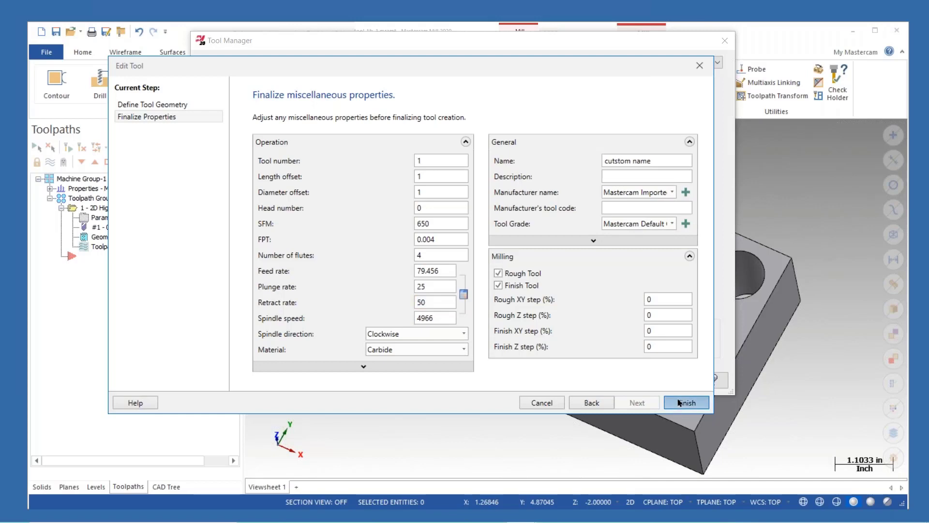
- Copy the custom name tool from the part list into the tool library
left_click(371, 98)
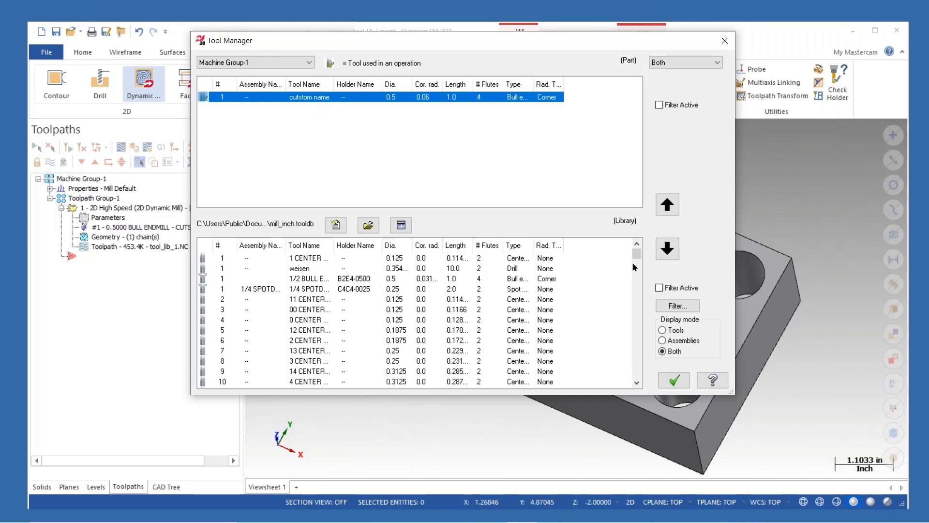
left_click(667, 248)
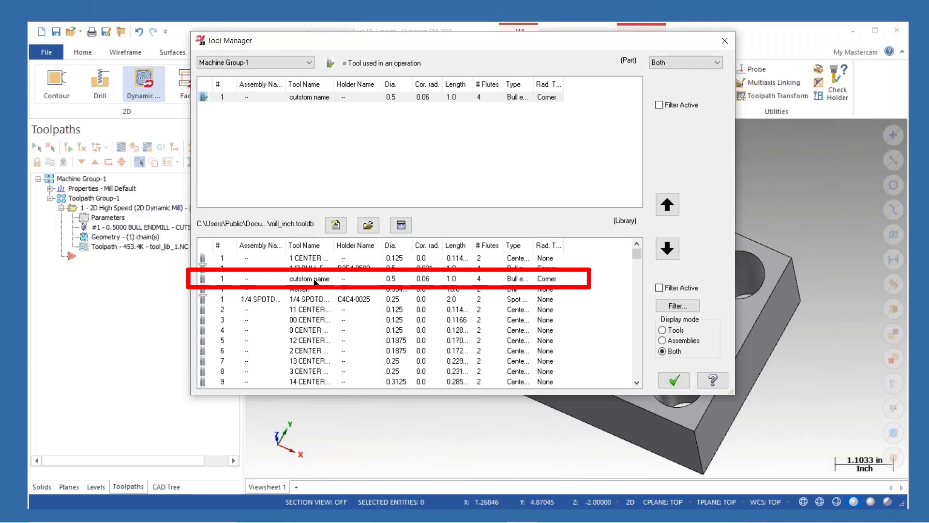
right_click(325, 99)
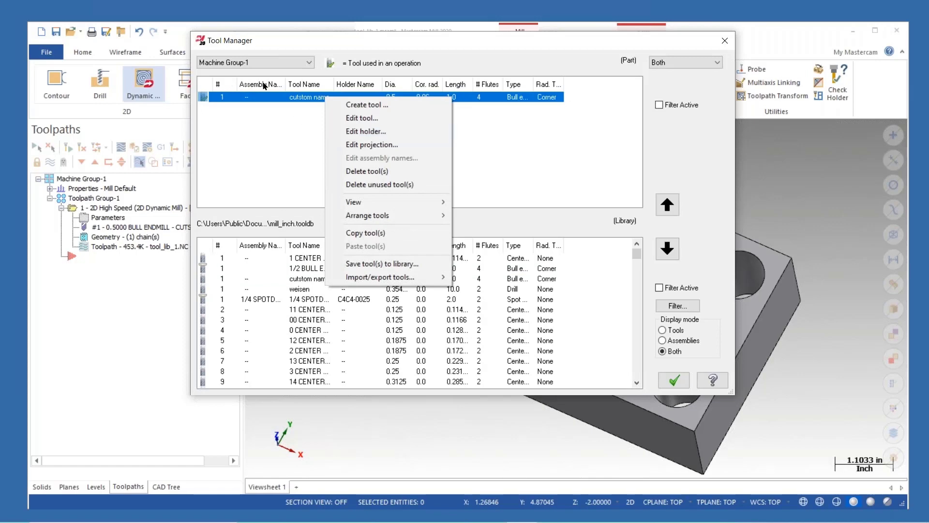
left_click(308, 100)
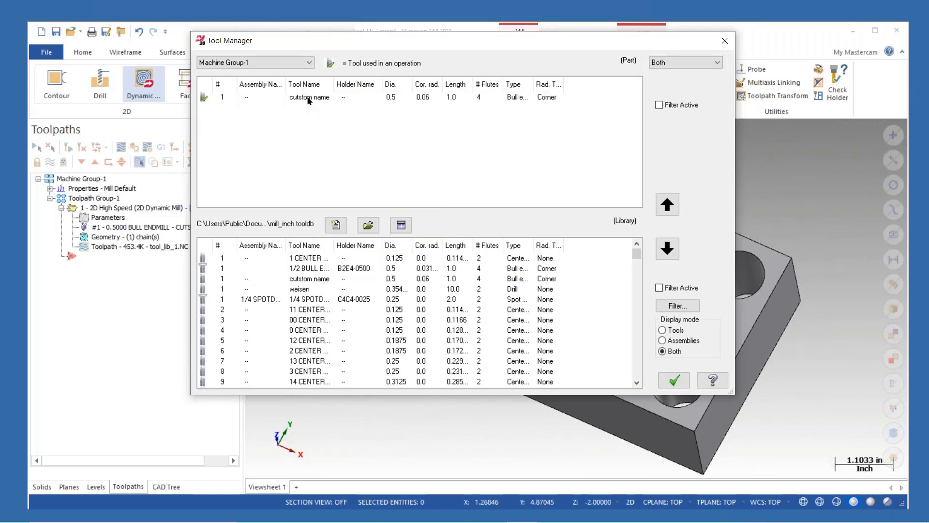
- Open the custom name tool's holder for editing and set its upper connection to CAT with size 40, accepting the segment overwrite
left_click(308, 100)
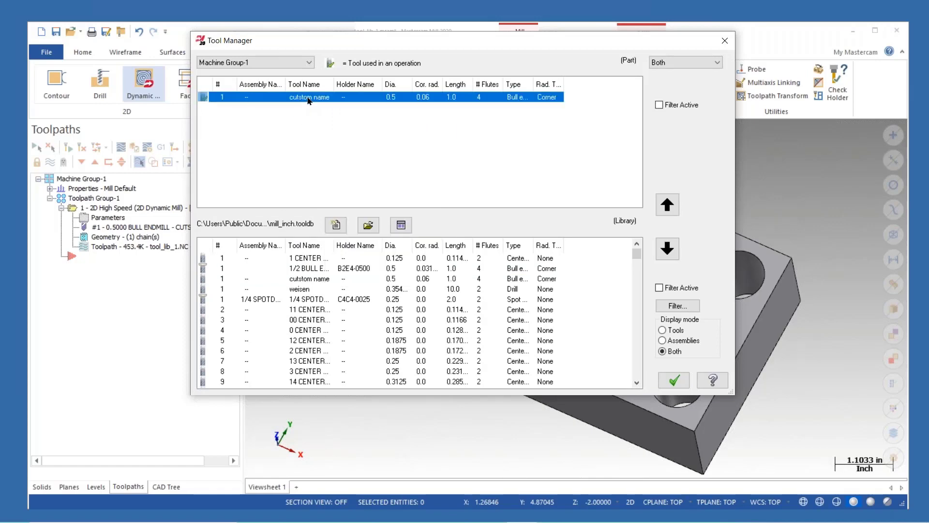
right_click(309, 99)
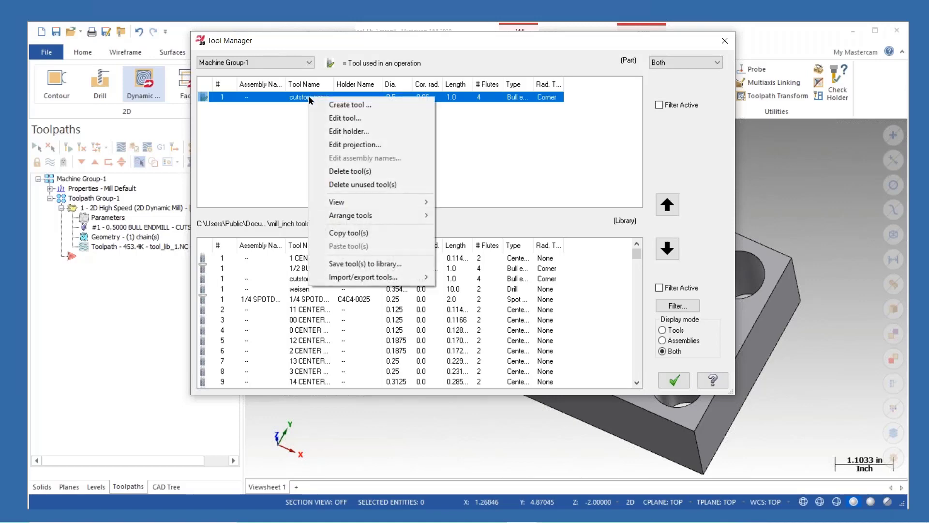
left_click(347, 132)
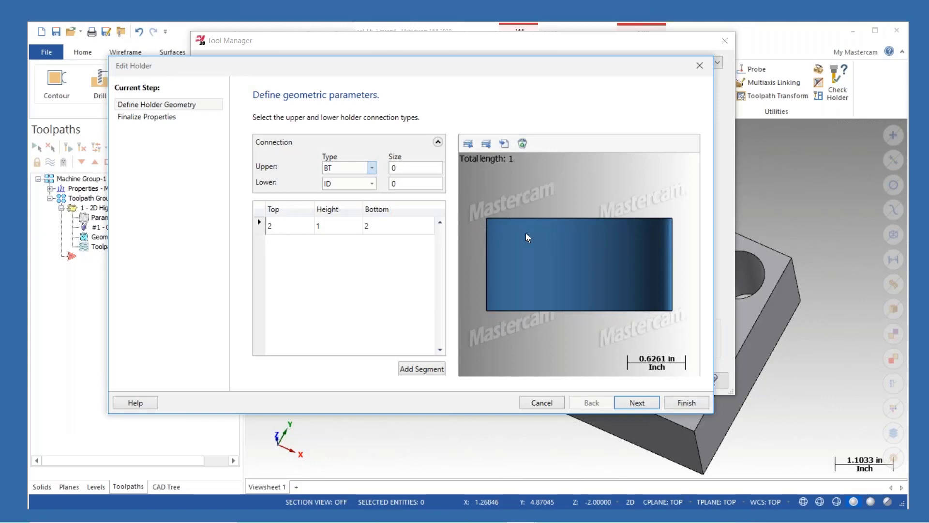
left_click(371, 167)
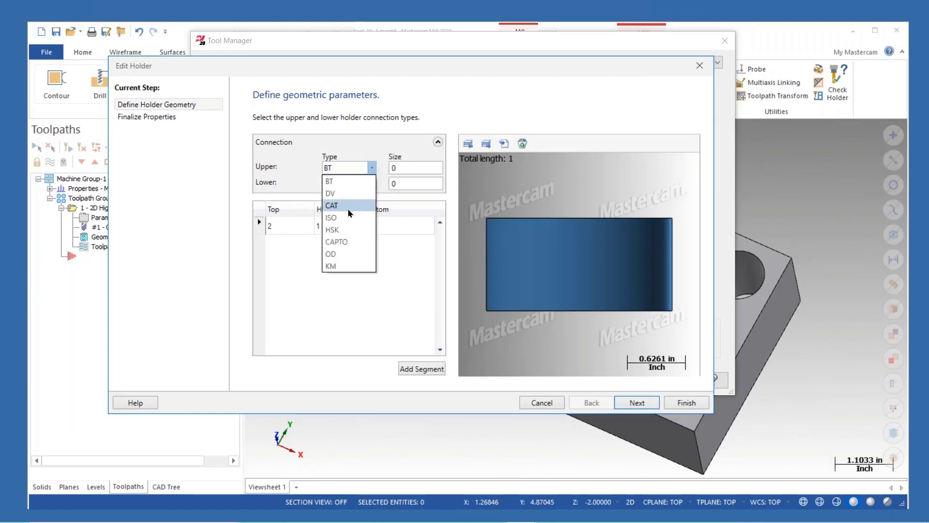
left_click(349, 205)
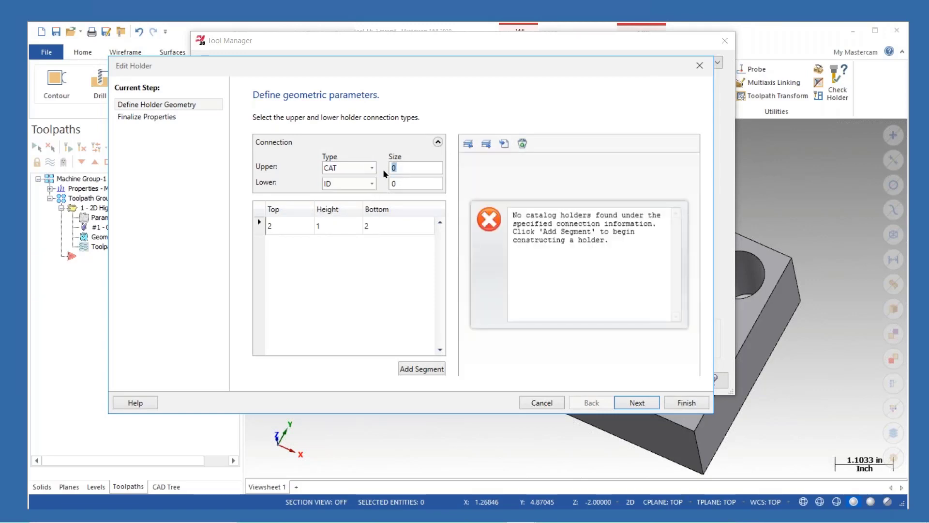
type("40")
key("Tab")
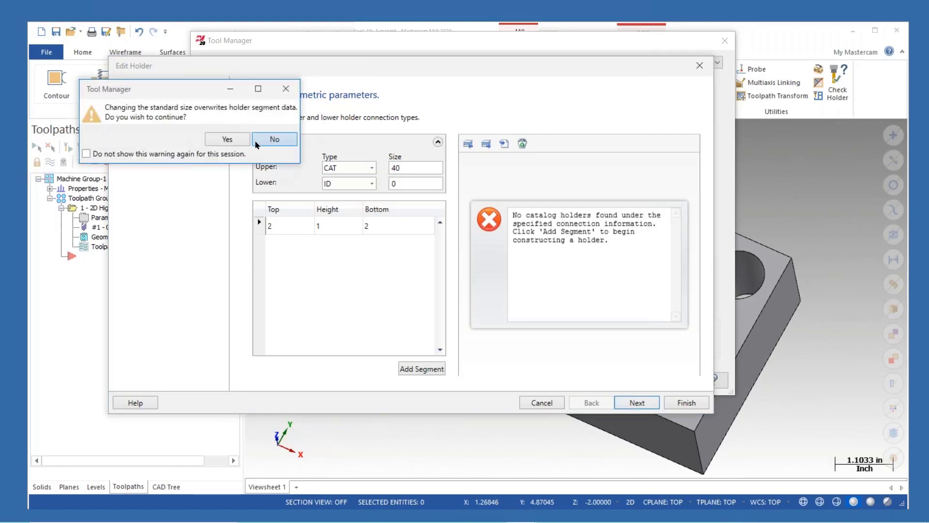
left_click(232, 140)
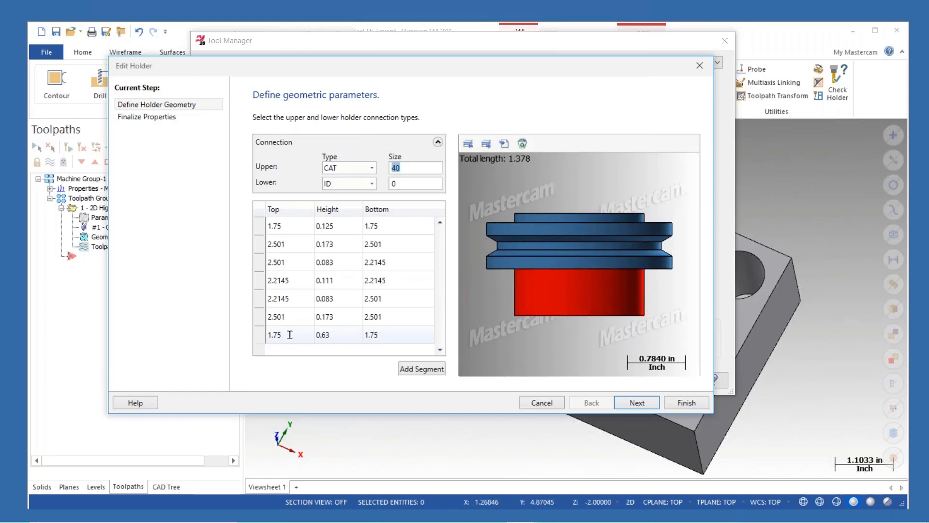
- Add two segments to the holder and set the first new segment's top diameter to 1.5
left_click(421, 369)
left_click(420, 368)
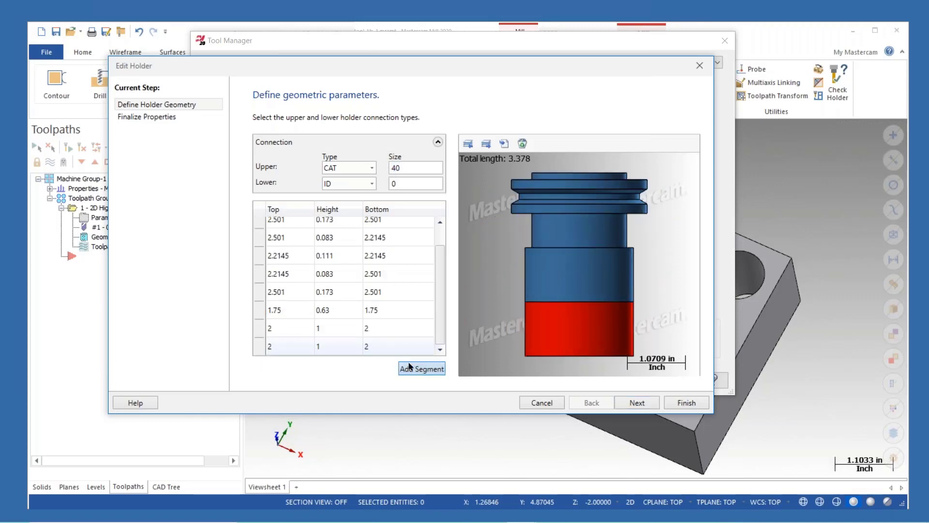
left_click(281, 310)
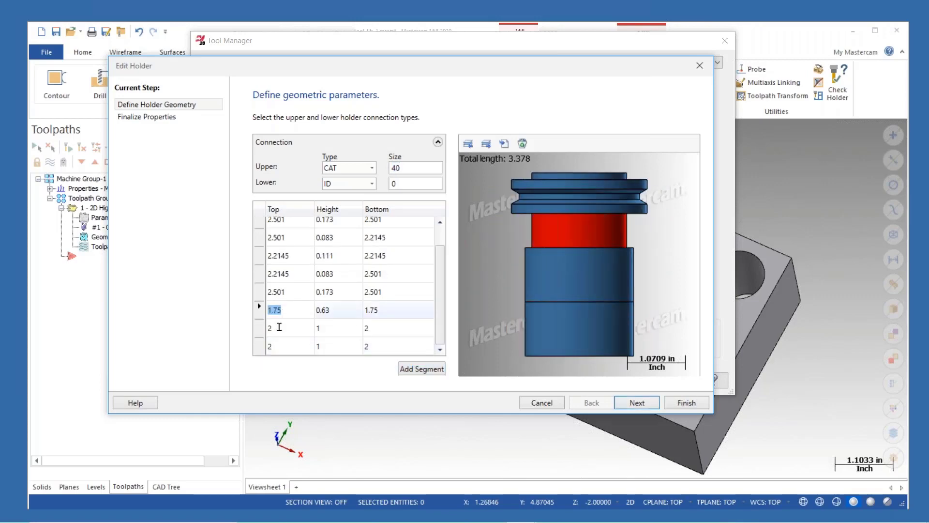
left_click(279, 326)
type("1.5")
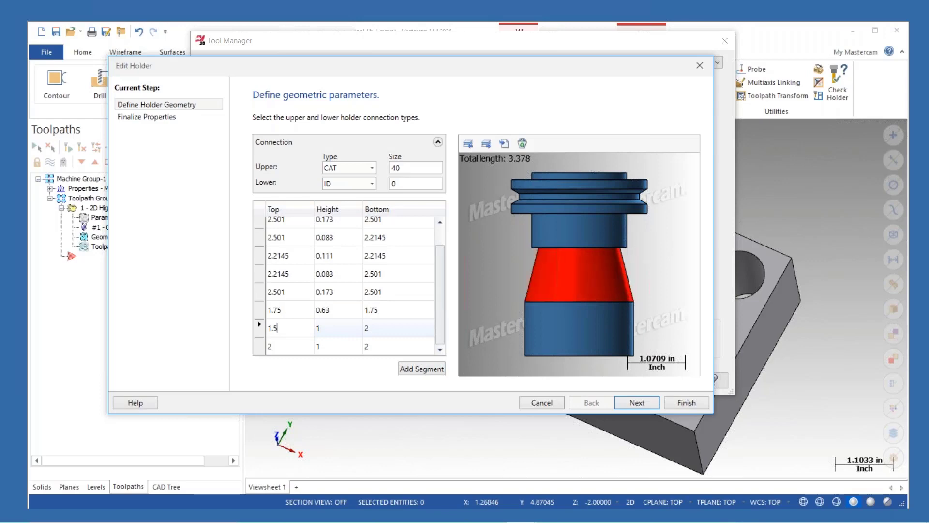
key("Return")
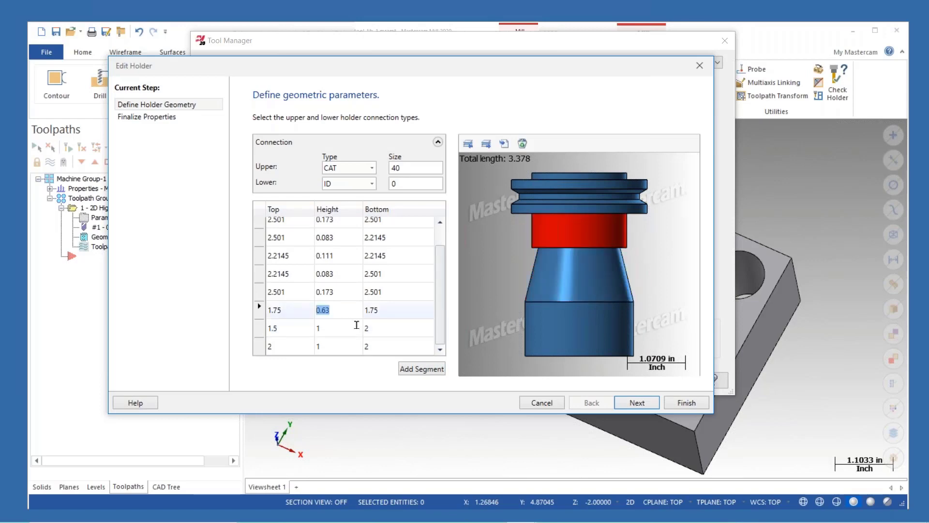
- Set the 1.75 segment's height to 0.5 and its bottom diameter to 1.375
type("0.5")
key("Tab")
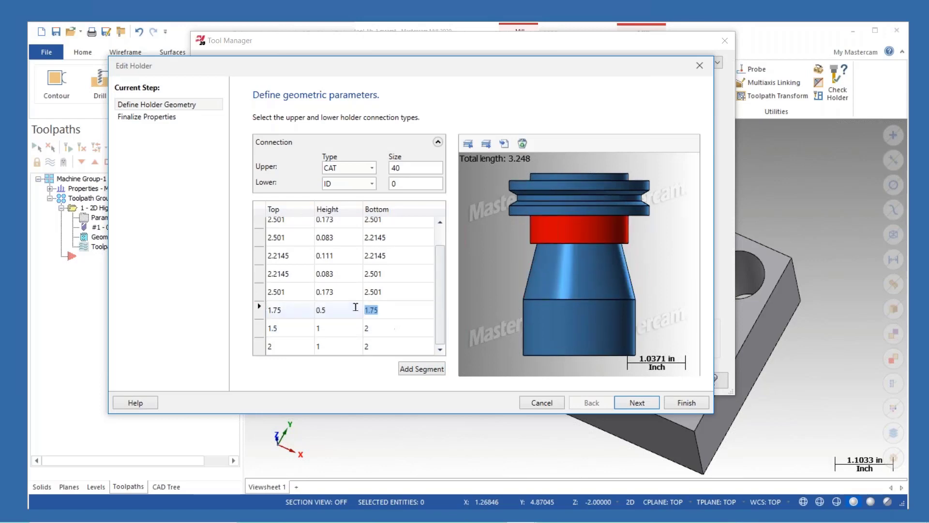
type("1.")
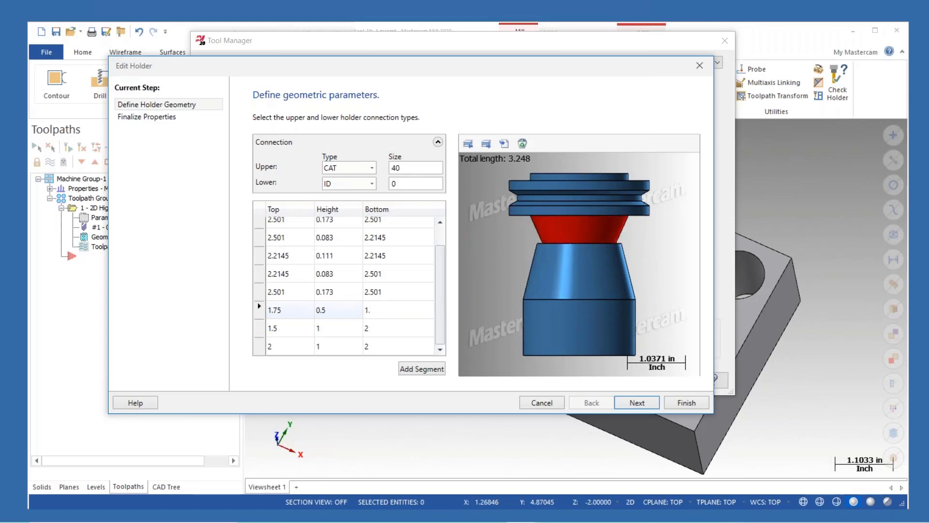
type("375")
key("Return")
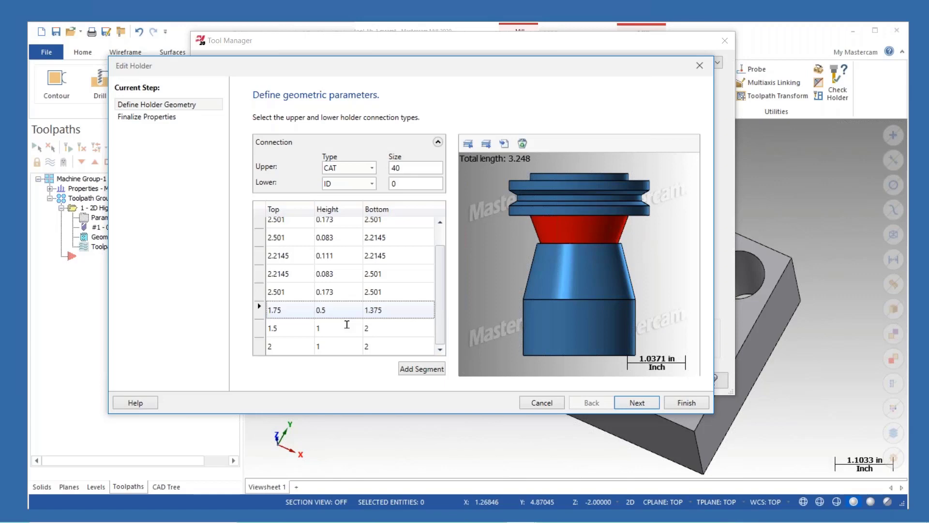
- Import custom holder geometry from CV40TTGL038315.STP in the Desktop's 3 Hour Class Stuff > Tool Libraries folder
left_click(503, 144)
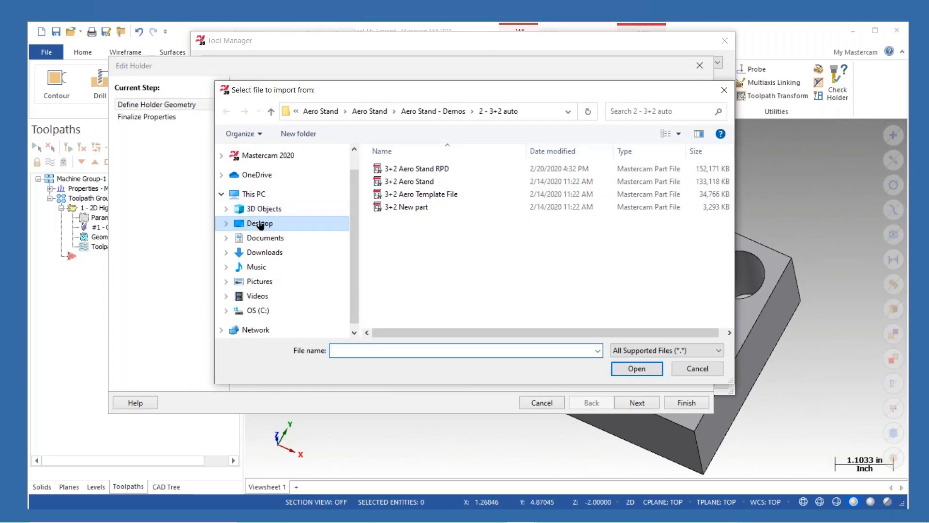
left_click(327, 228)
scroll(421, 191, "up", 1)
double_click(422, 169)
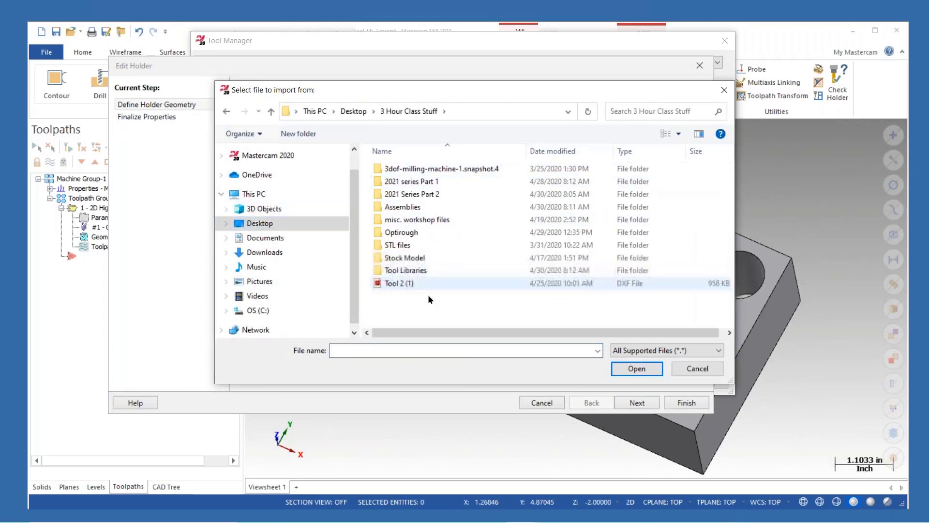
double_click(429, 274)
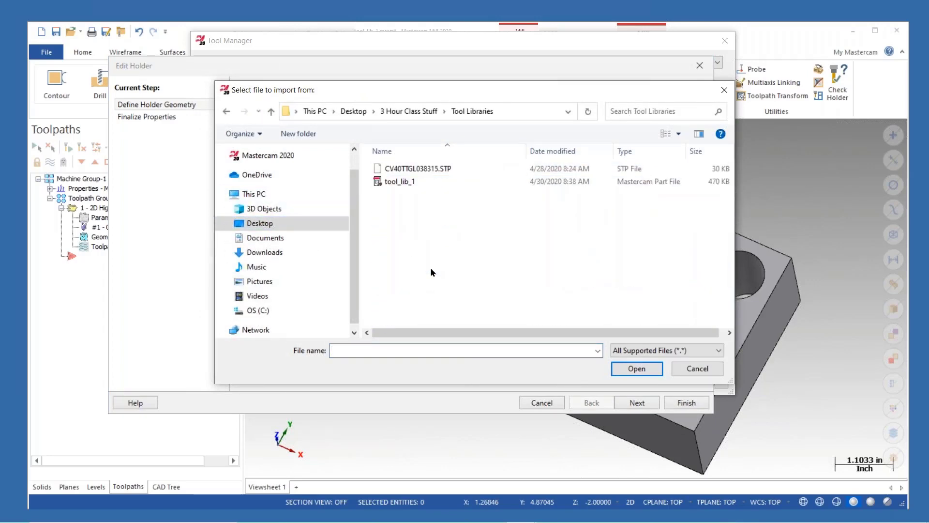
left_click(439, 172)
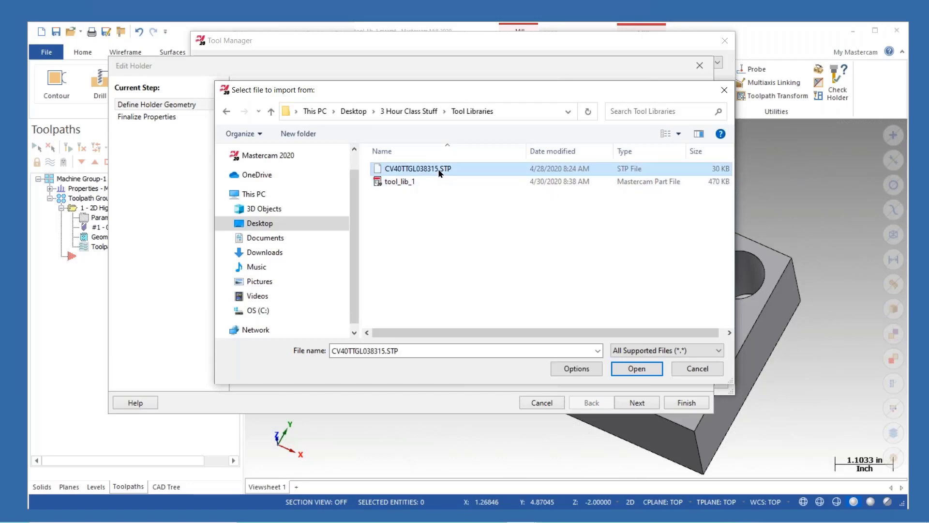
left_click(636, 370)
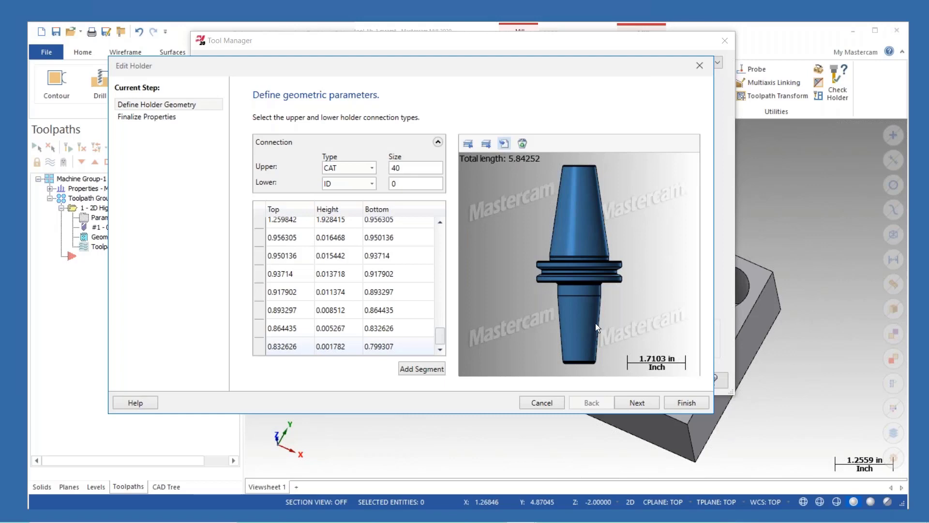
- Name the holder special 500_shrink, set its manufacturer to Dapra, and finish the holder
left_click(637, 402)
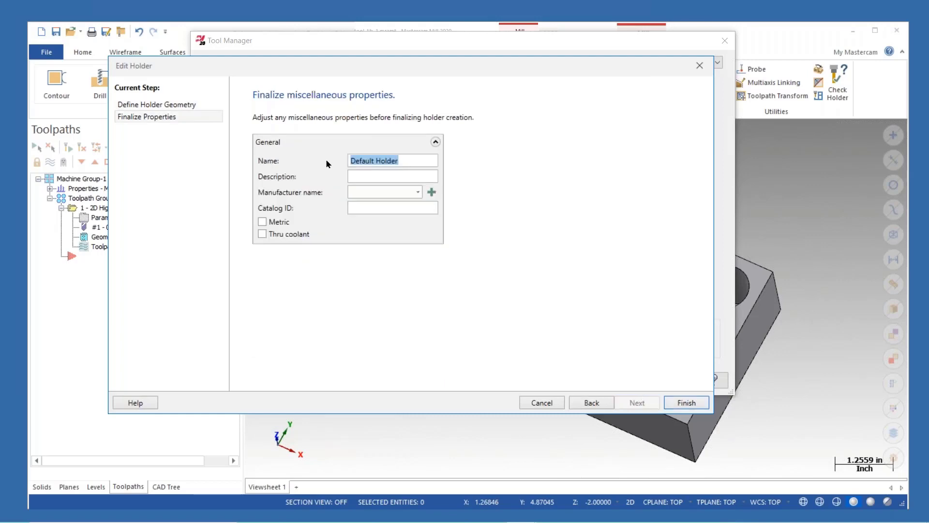
type("specia")
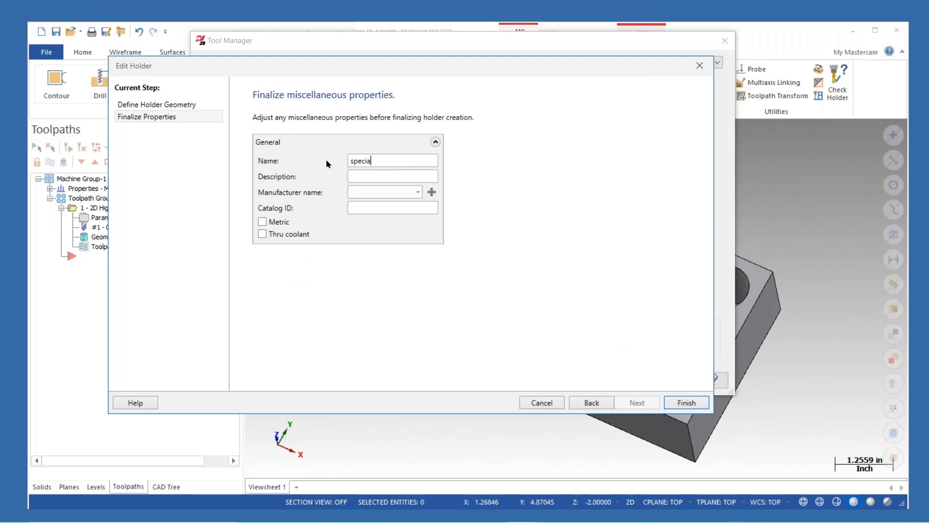
type("l 500_shrink")
left_click(417, 193)
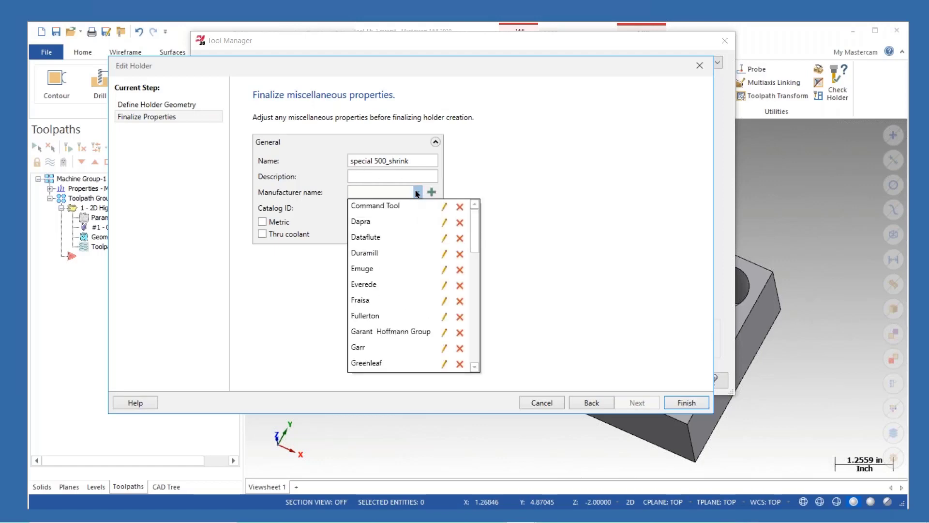
left_click(364, 222)
left_click(369, 207)
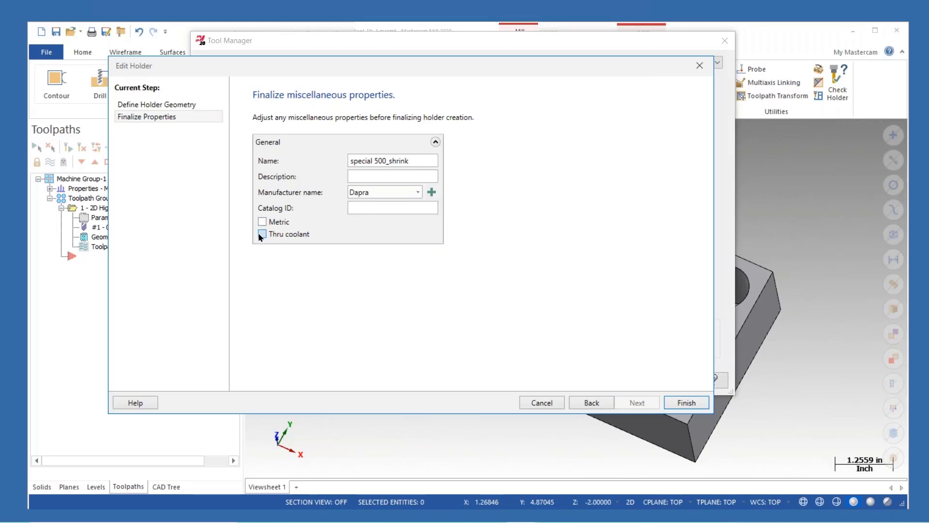
left_click(682, 403)
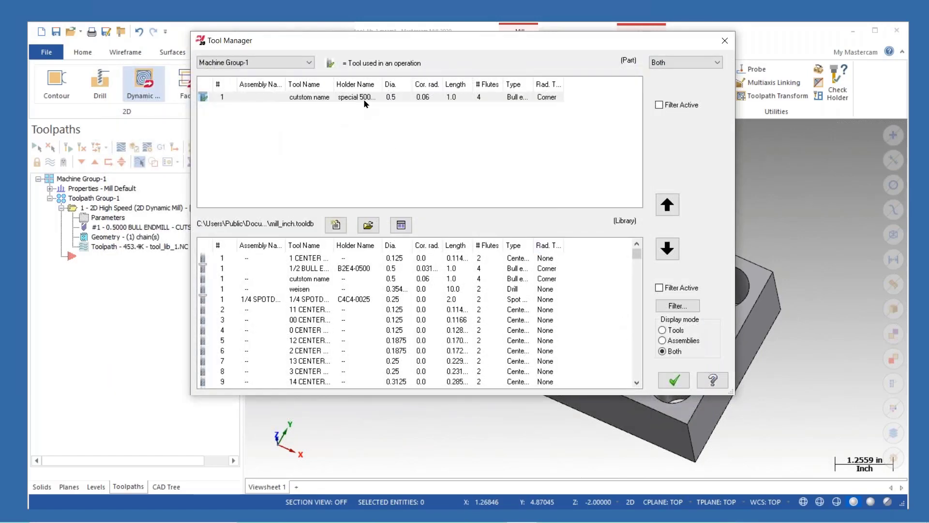
- Set the tool's assembly name to special 1
right_click(306, 102)
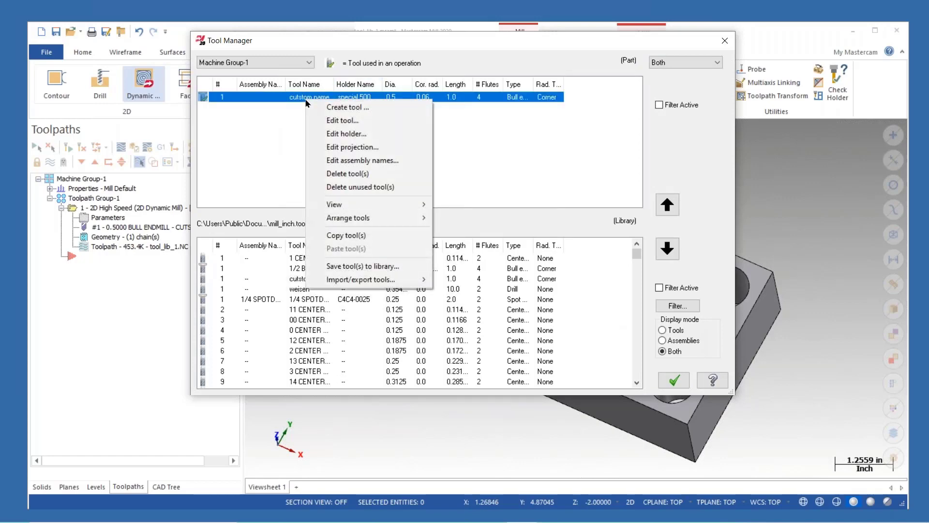
left_click(362, 160)
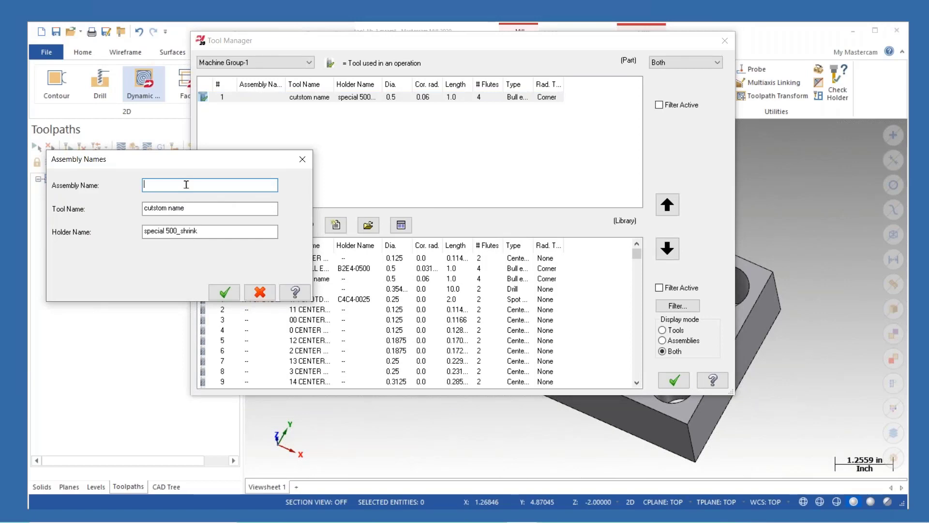
type("special 1")
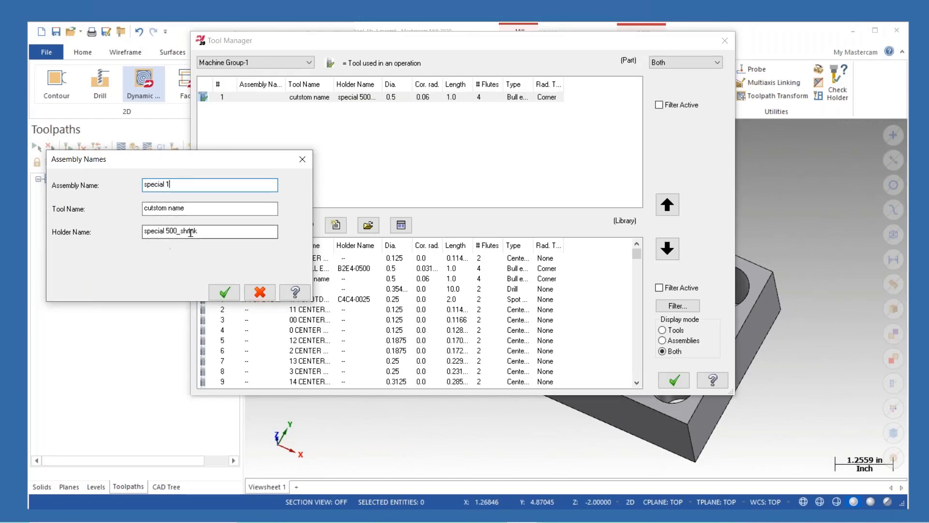
left_click(224, 292)
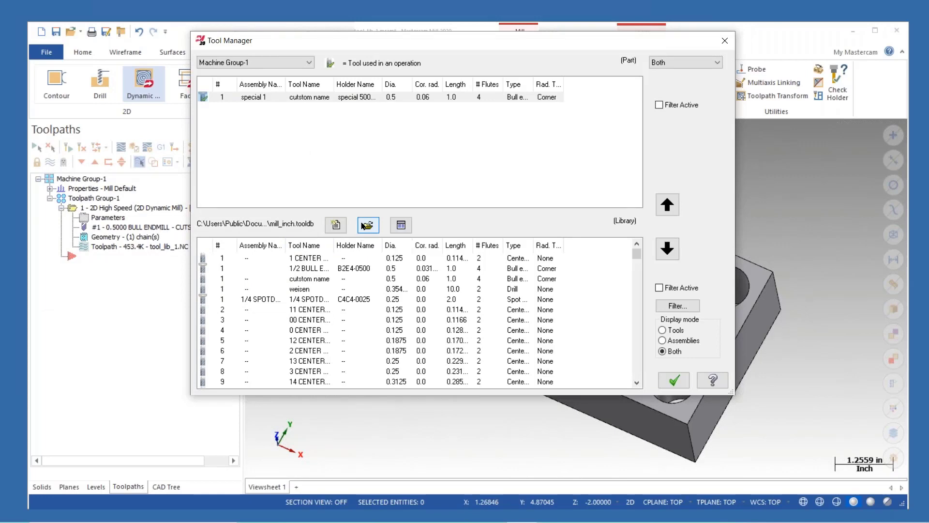
- Edit the tool's projection by placing the assembly at the part's edge
right_click(359, 98)
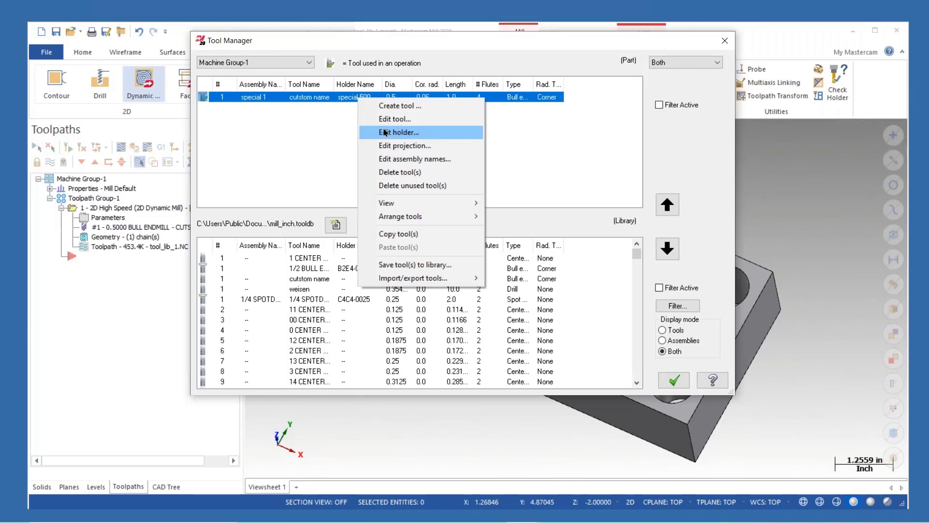
left_click(418, 146)
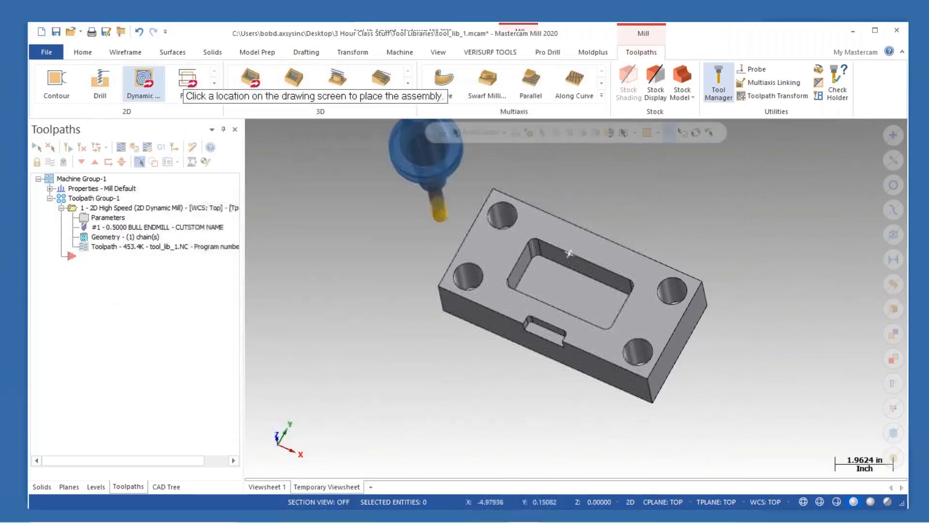
middle_click_drag(472, 285, 472, 223)
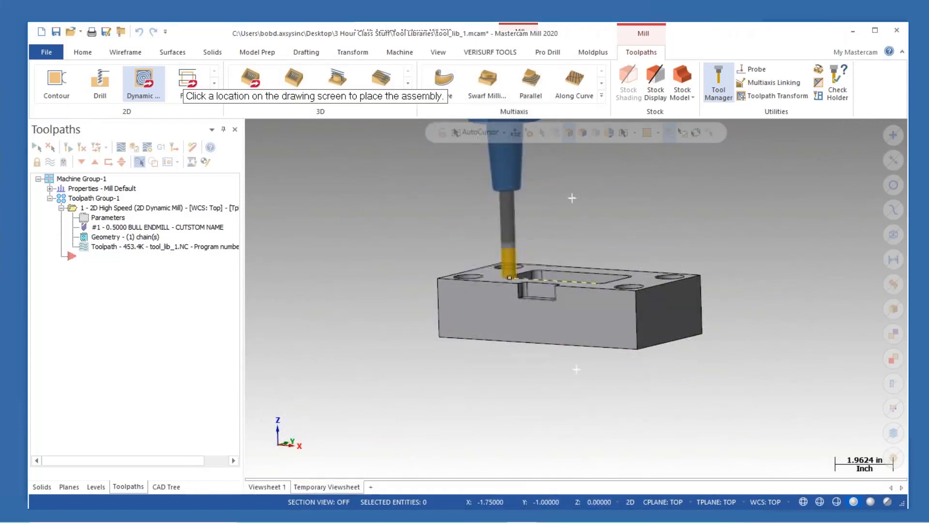
left_click(448, 342)
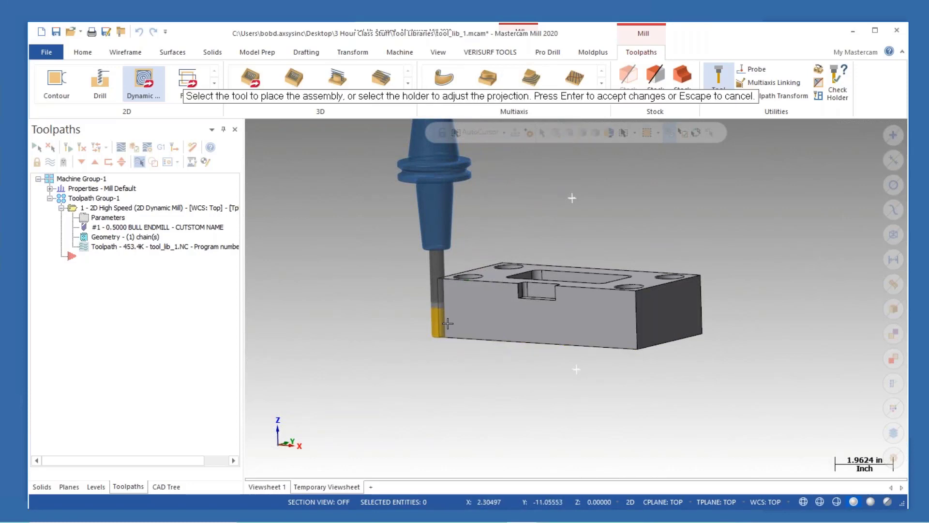
- Set the holder's projection along the ruler to 2.25 in and accept the assembly placement changes
left_click(434, 222)
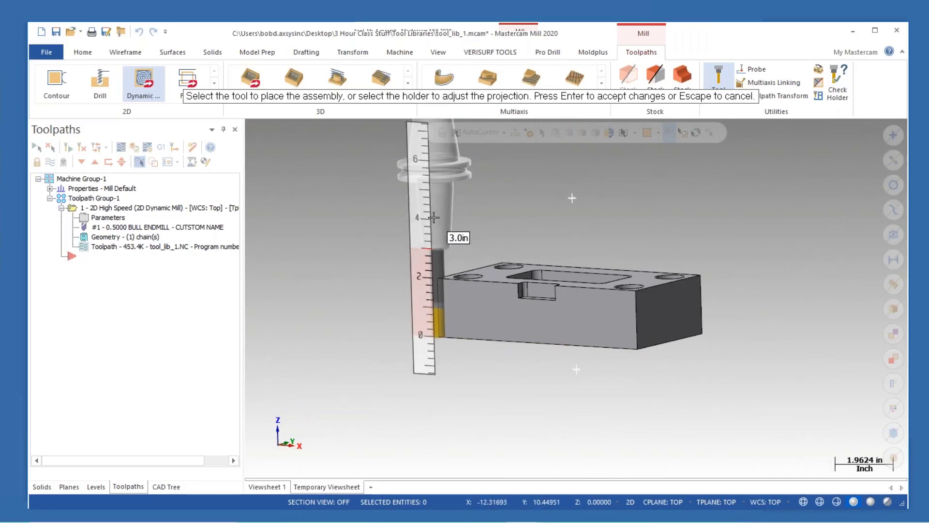
left_click(434, 217)
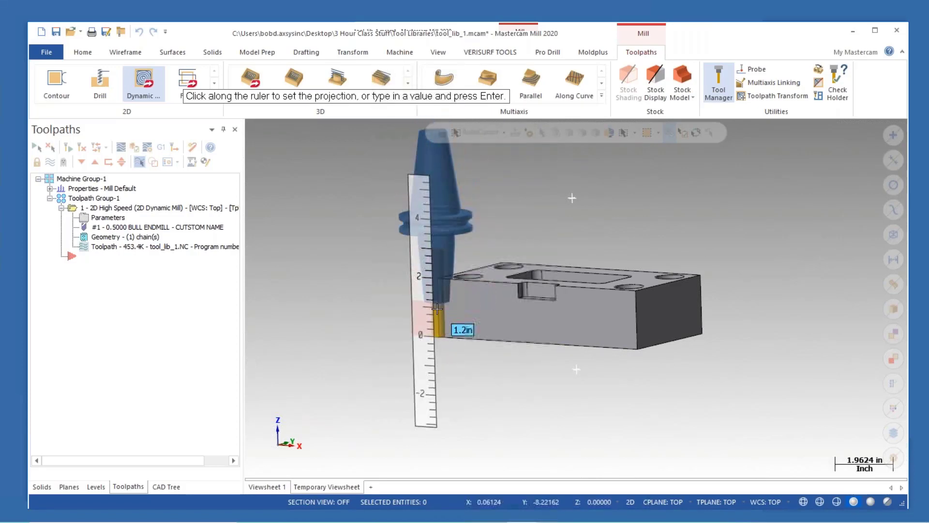
scroll(436, 309, "up", 6)
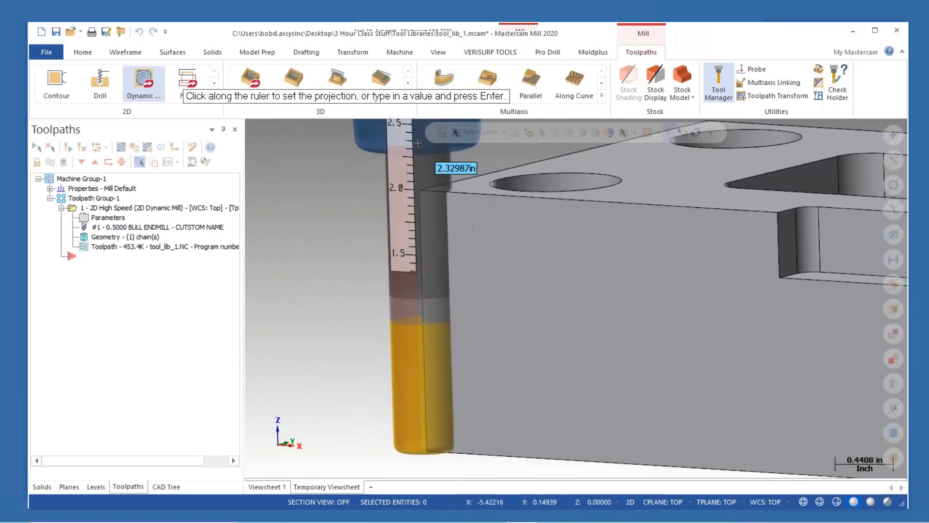
scroll(448, 242, "down", 3)
middle_click_drag(464, 237, 496, 344)
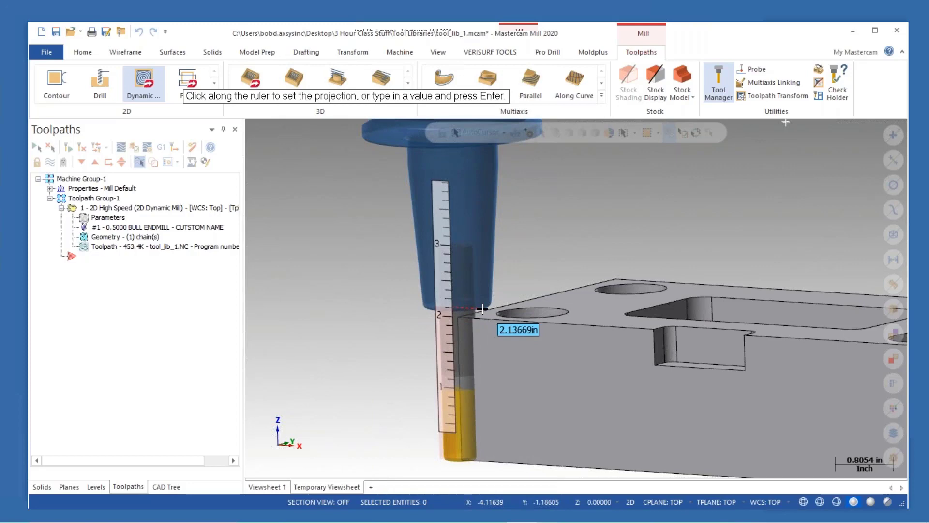
type("2.")
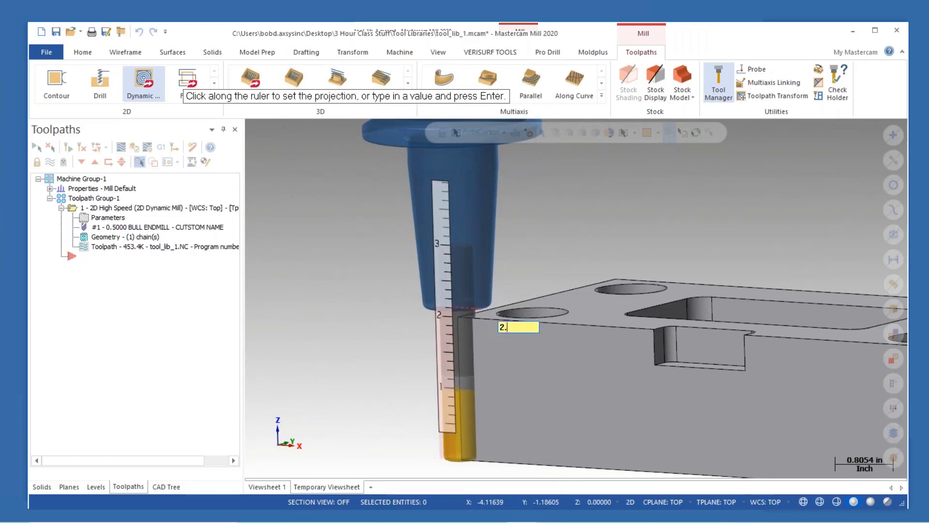
type("025")
key("Return")
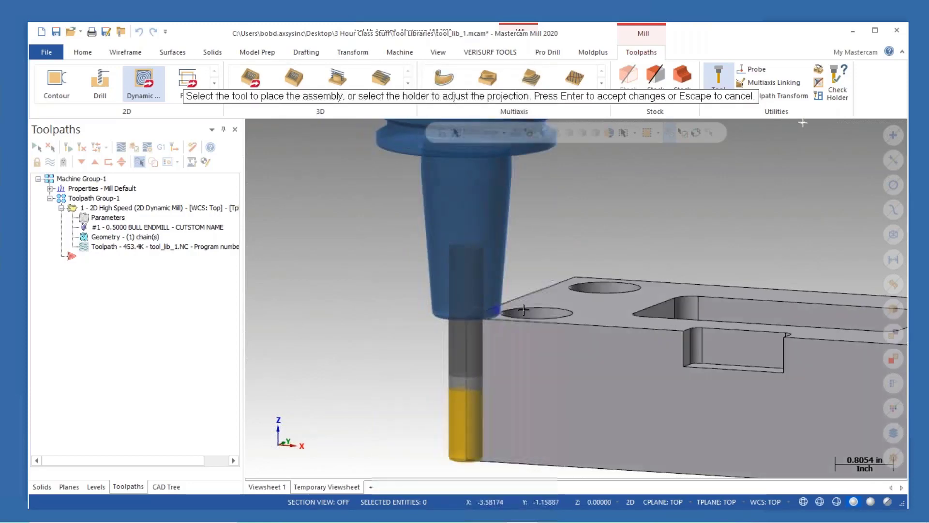
middle_click_drag(523, 310, 543, 303)
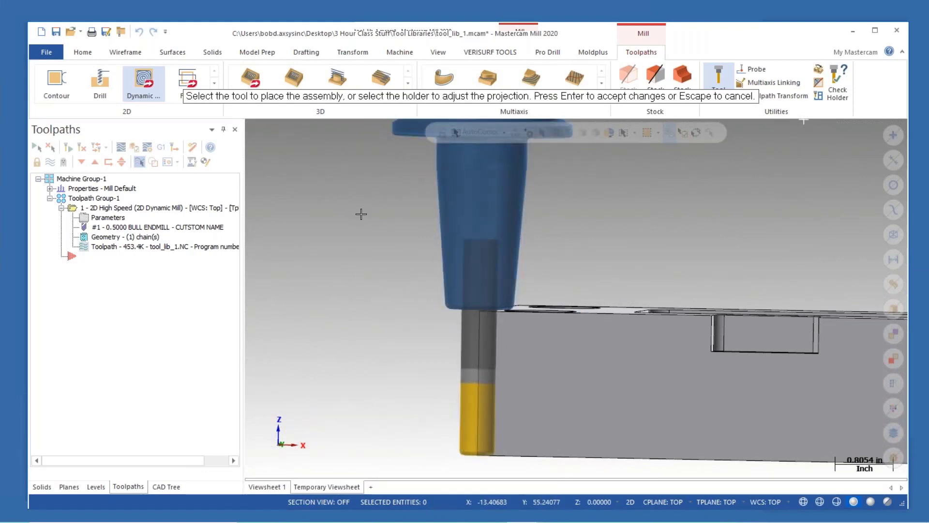
key("Return")
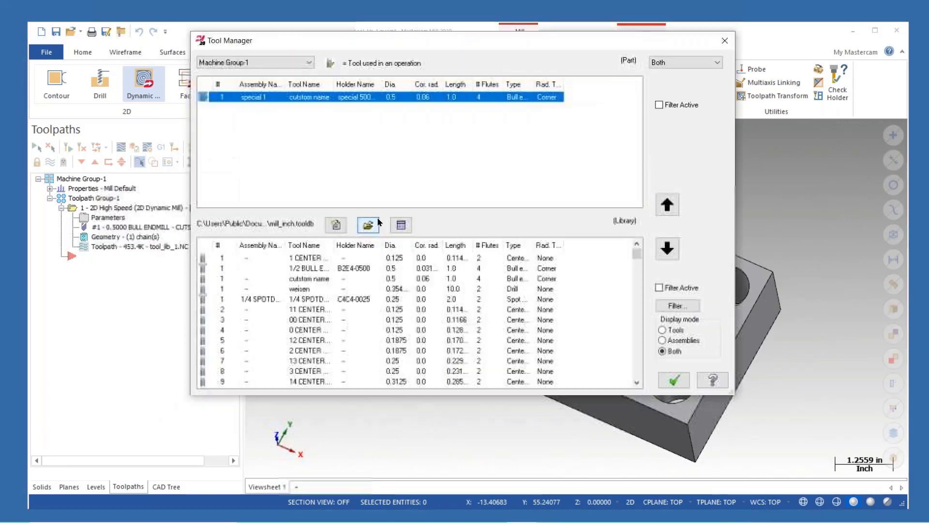
- Open MachiningCloud from the Tool Manager's import tool data options for the special 1 assembly
right_click(377, 129)
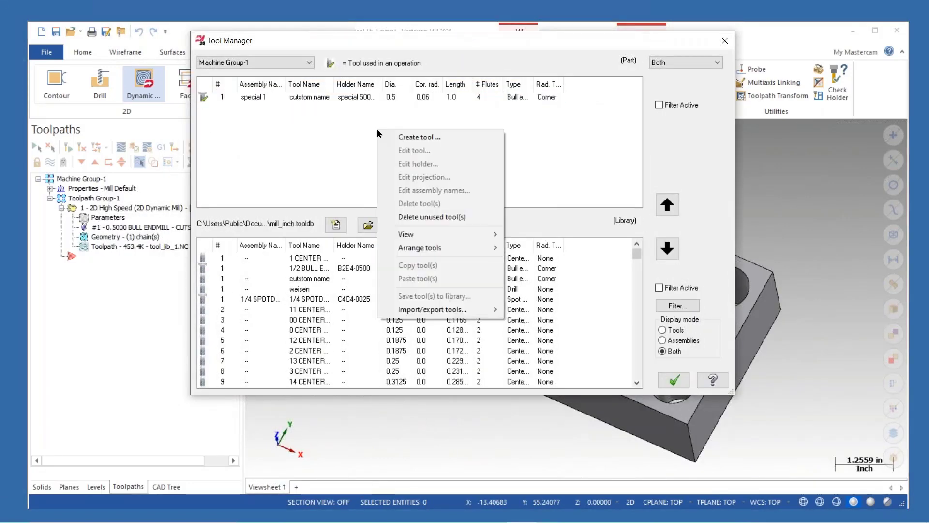
right_click(328, 98)
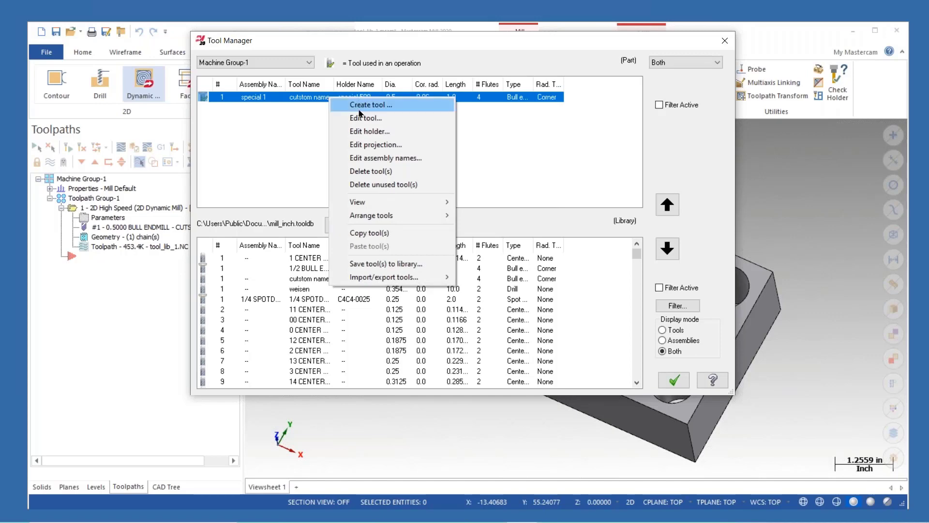
mouse_move(384, 220)
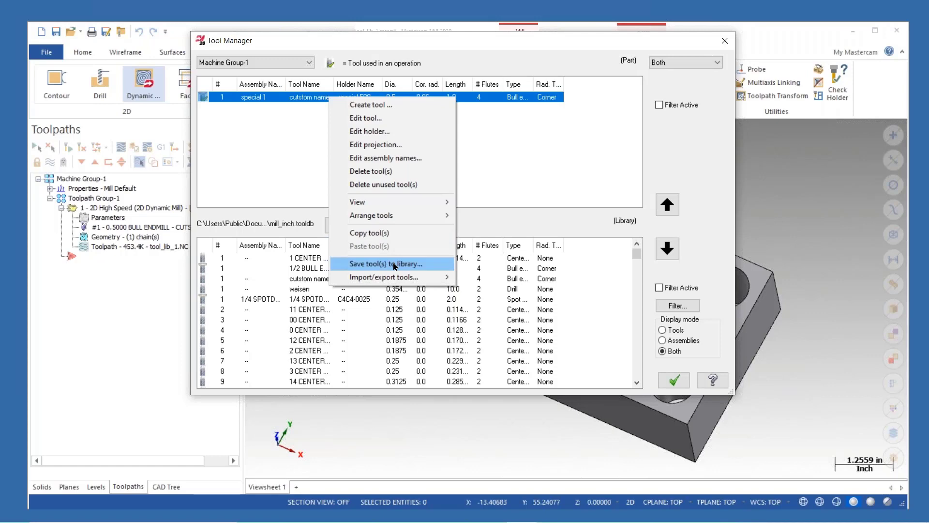
mouse_move(412, 280)
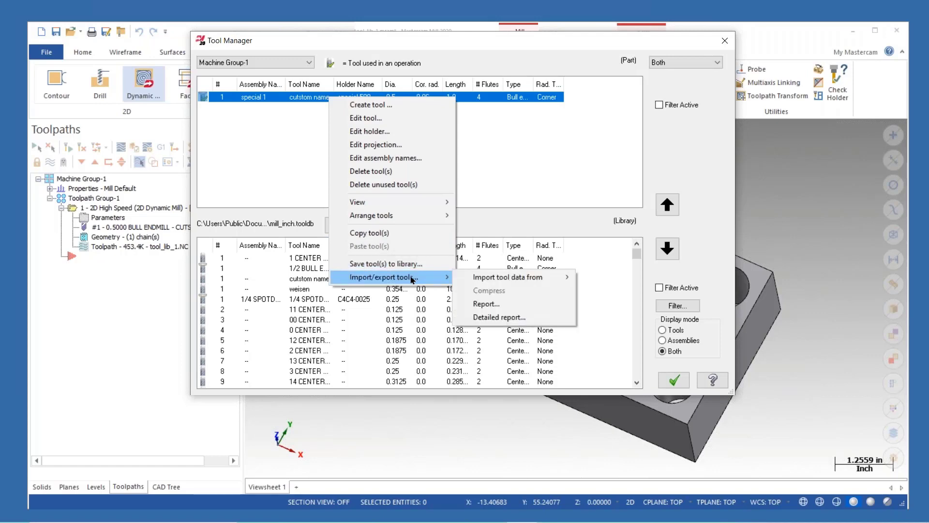
mouse_move(489, 281)
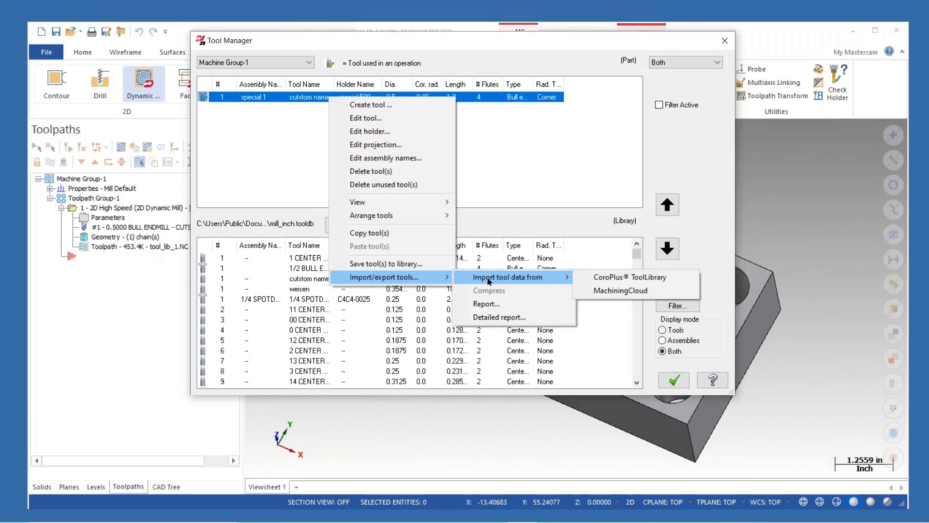
left_click(619, 290)
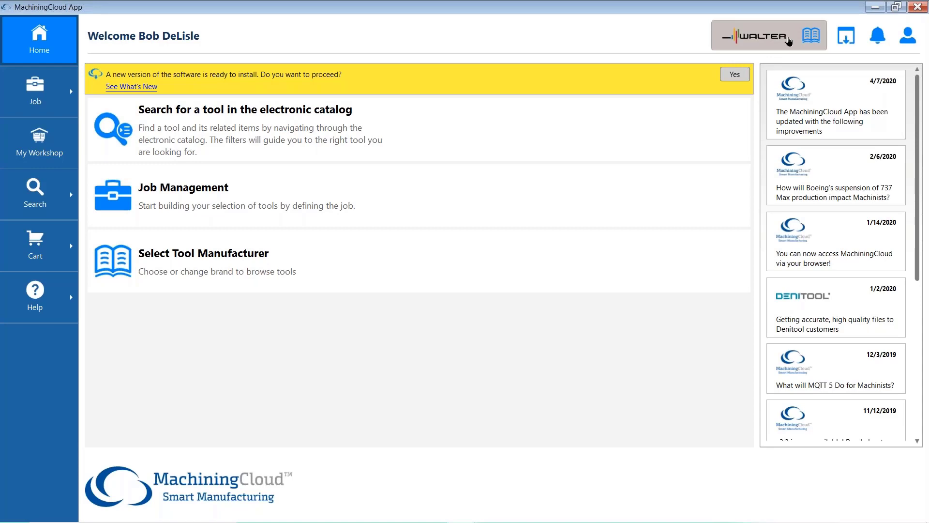
- Browse the list of available tool manufacturer brands, then close it
left_click(788, 42)
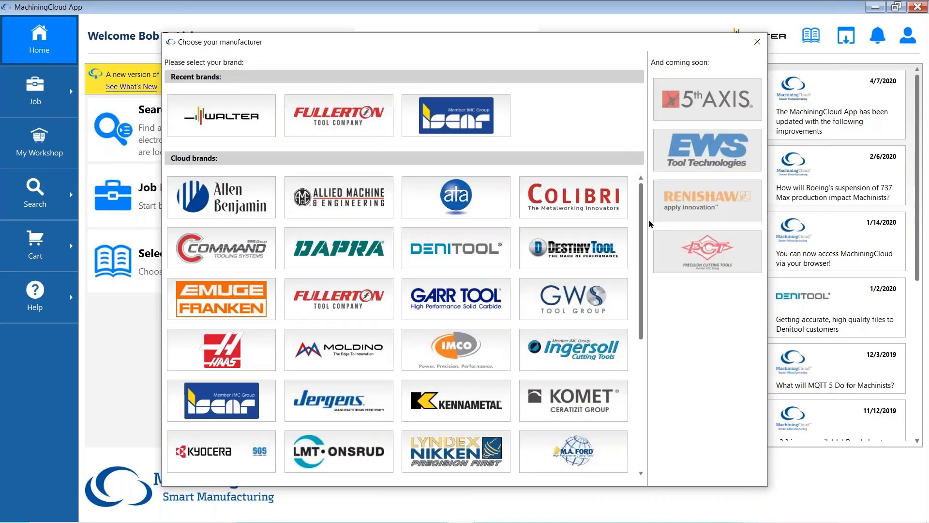
mouse_move(641, 237)
left_mouse_down()
mouse_move(654, 345)
mouse_move(647, 379)
mouse_move(640, 225)
left_mouse_up()
scroll(644, 248, "down", 5)
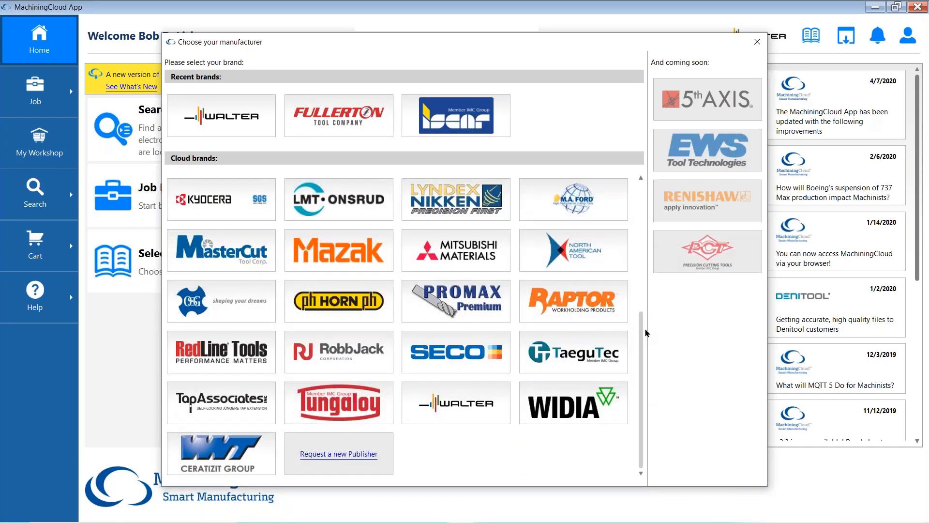
left_click(643, 20)
left_click(757, 42)
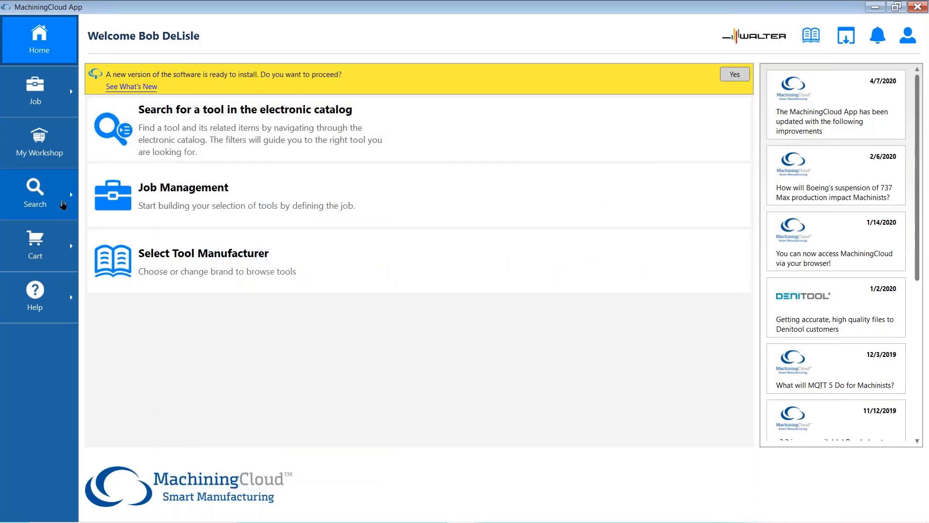
- Browse the catalog by product family to Milling > Solid carbide, PCD and HSS milling tools
left_click(54, 203)
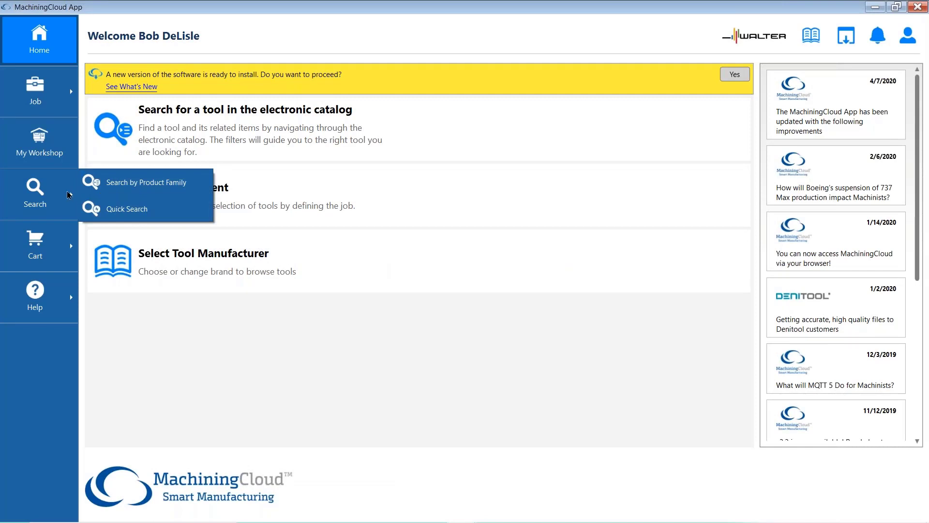
left_click(125, 184)
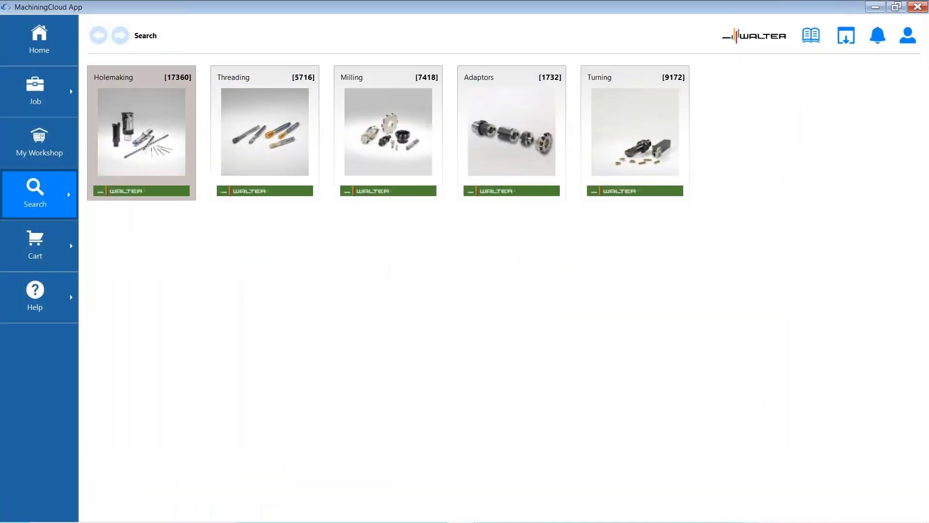
left_click(368, 140)
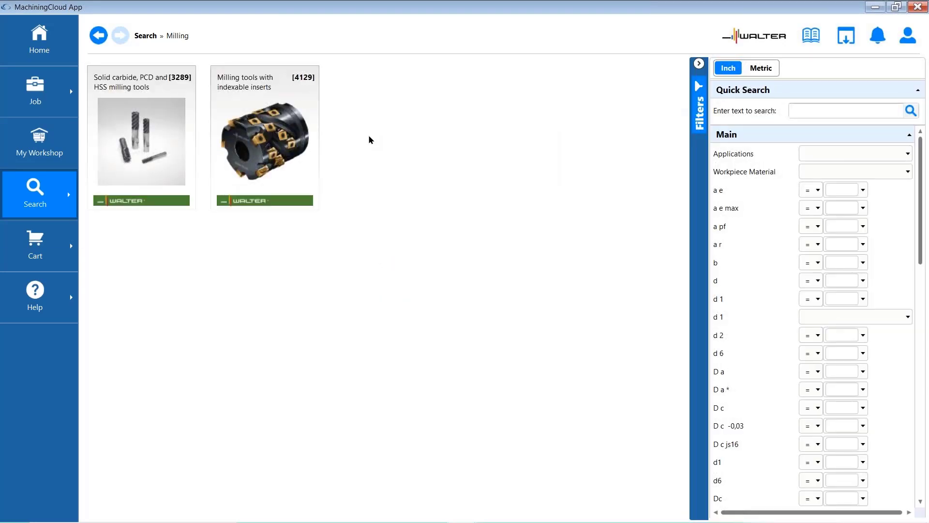
left_click(148, 152)
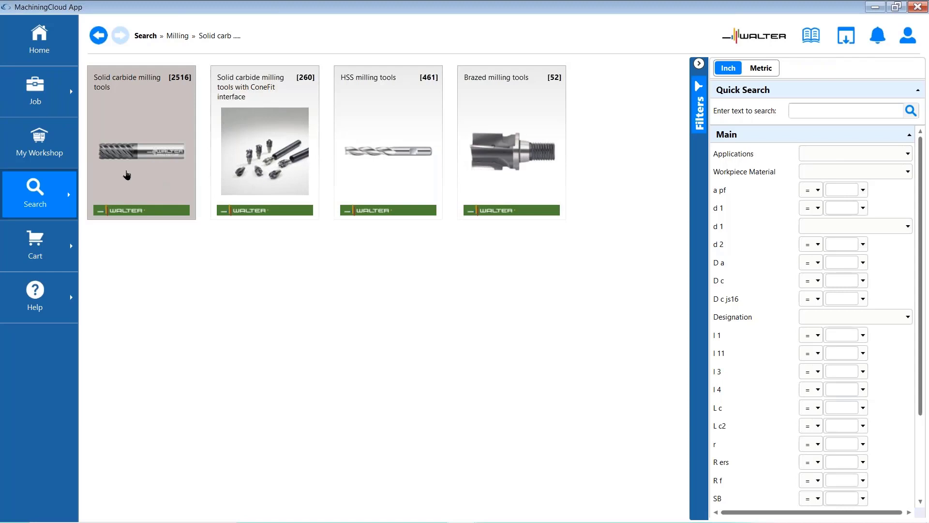
- Open the first saved job in Job Management and view its tool list
left_click(61, 94)
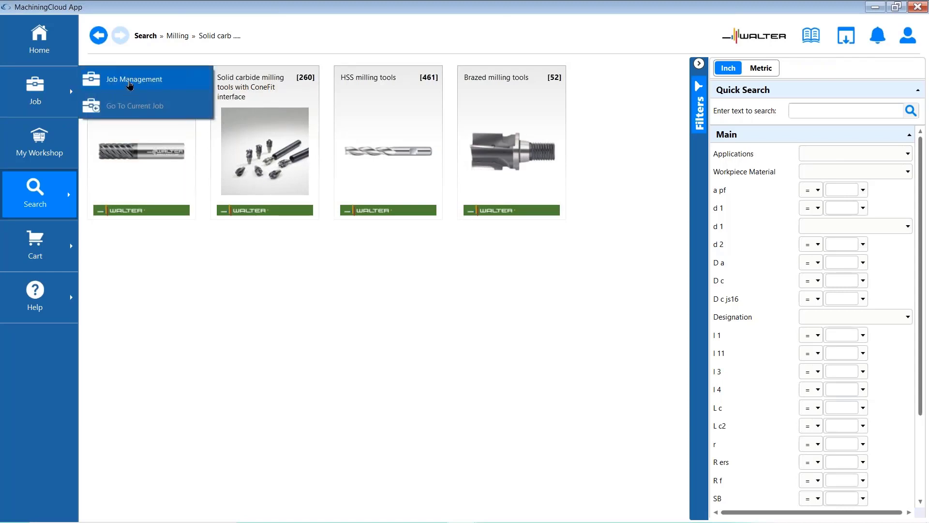
left_click(130, 83)
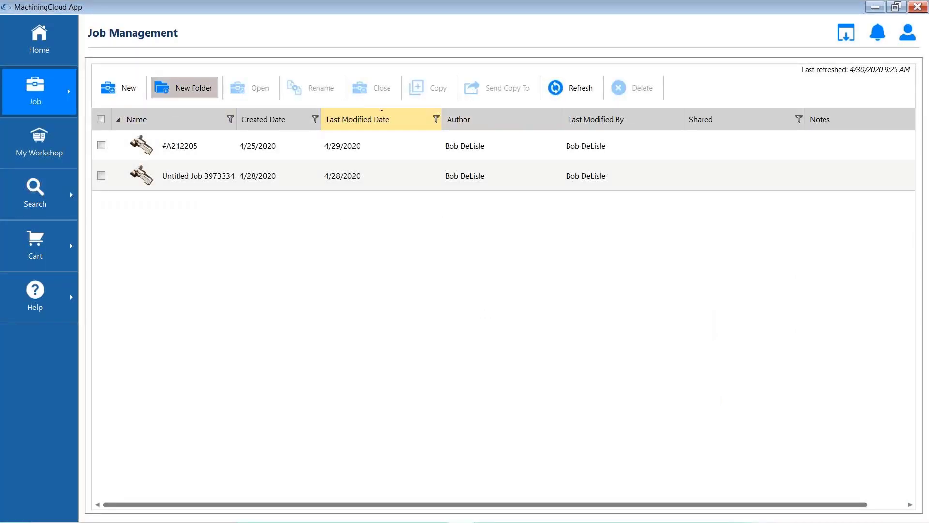
left_click(193, 148)
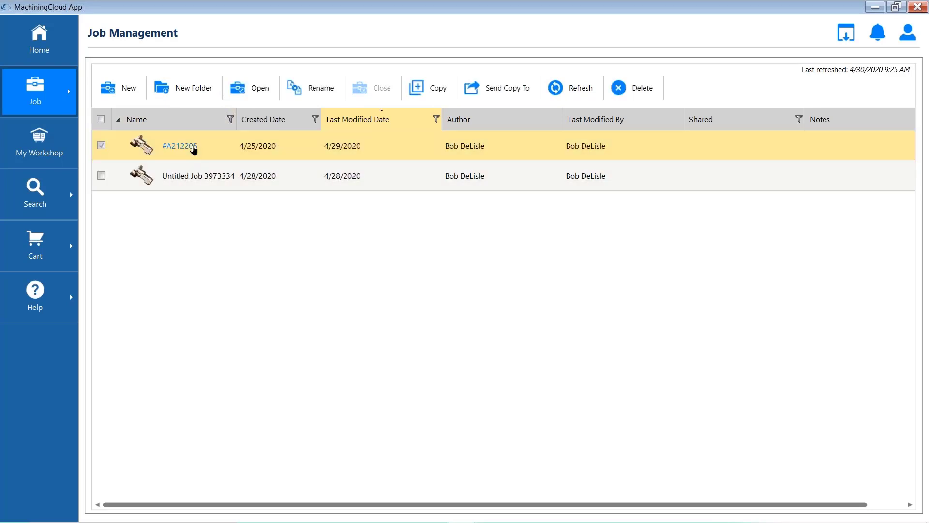
left_click(193, 148)
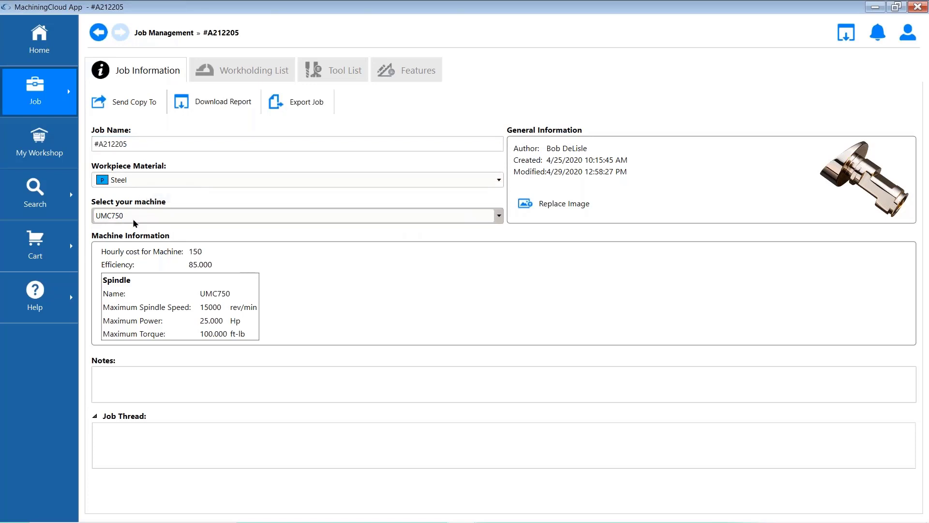
left_click(345, 74)
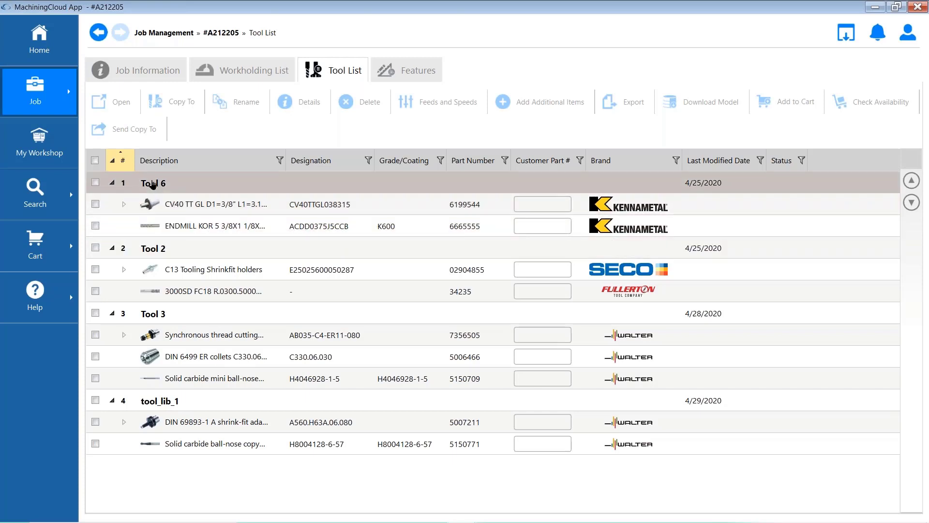
- Export Tool 6 for Mastercam as a zip named Tool 6 into the Desktop's 3 Hour Class Stuff > Tool Libraries folder
left_click(153, 184)
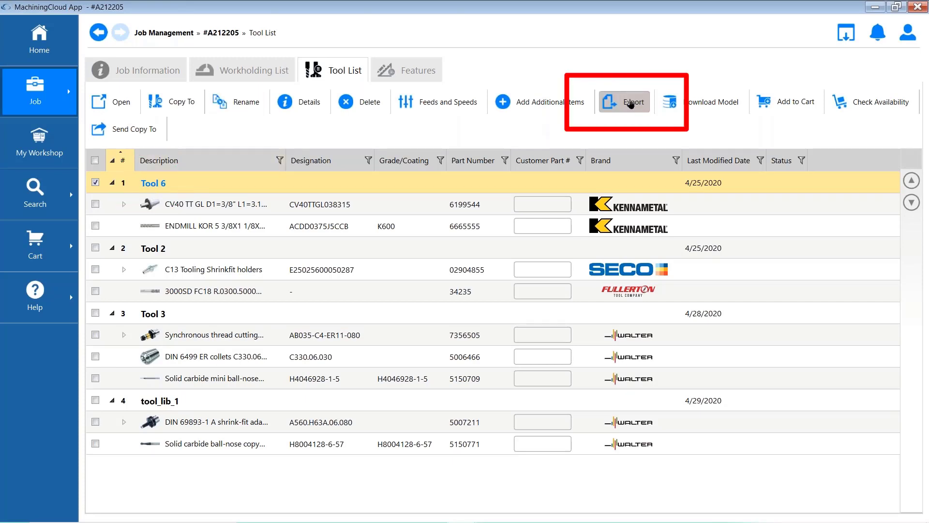
left_click(630, 103)
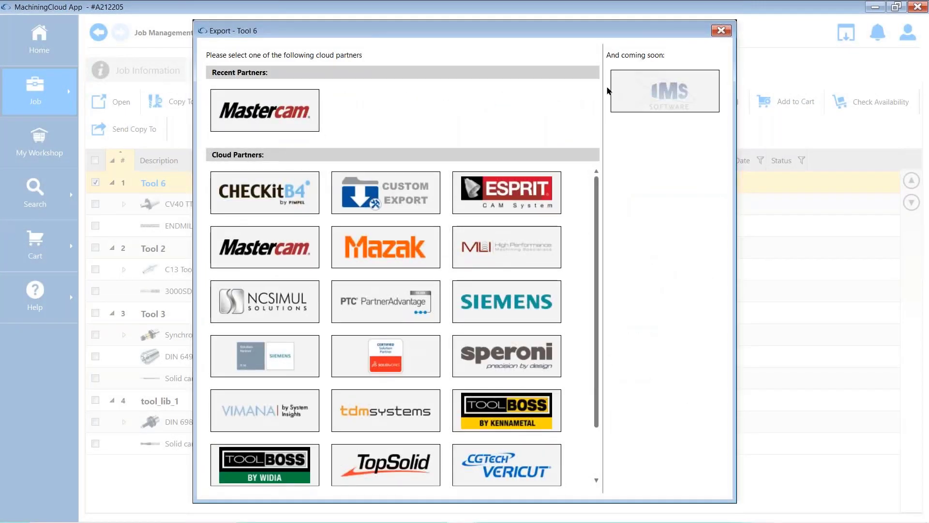
left_click(282, 127)
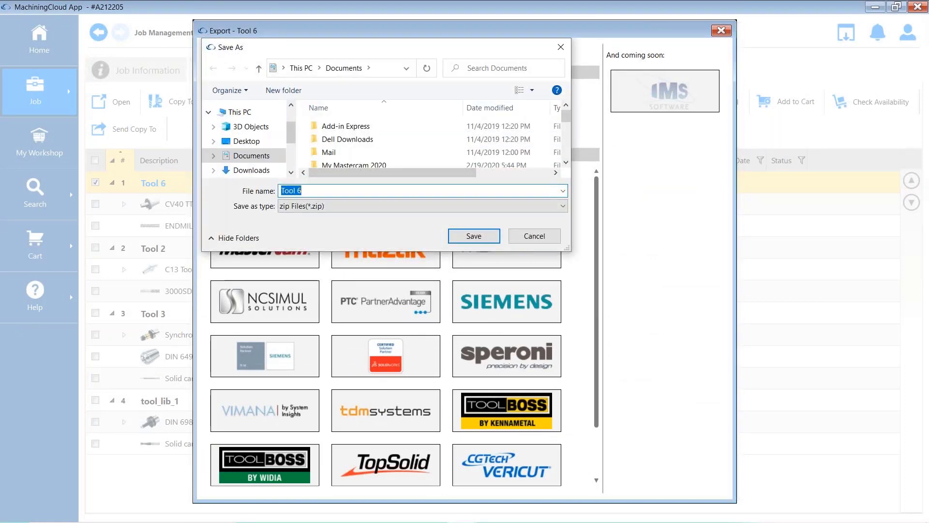
left_click(260, 142)
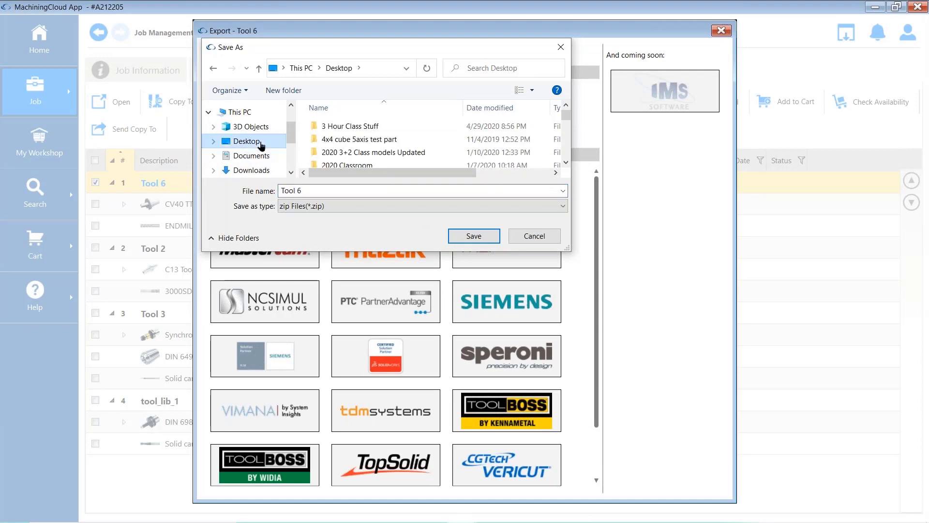
double_click(394, 131)
scroll(364, 145, "up", 1)
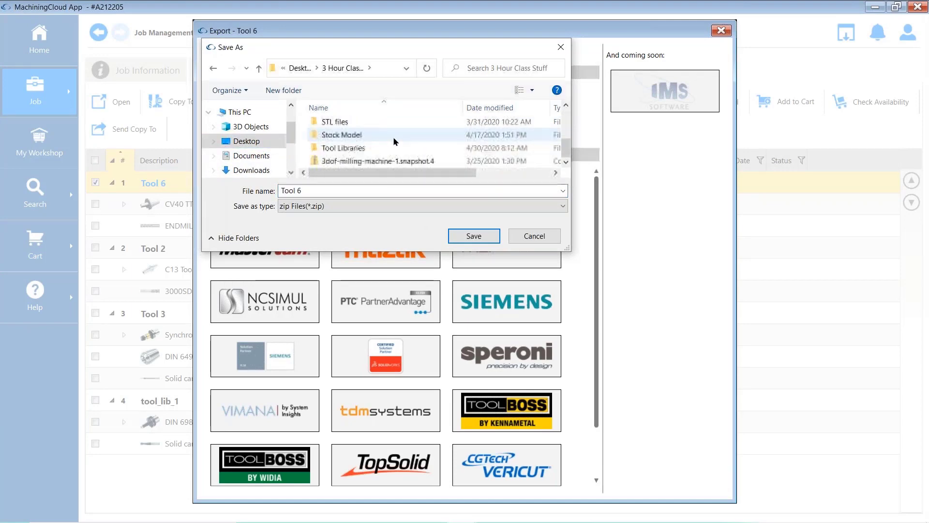
left_click(363, 151)
double_click(363, 150)
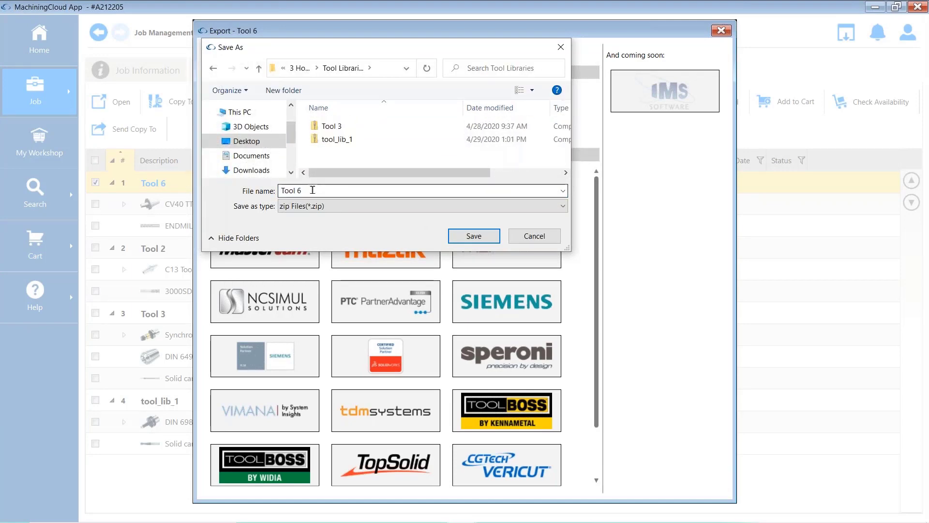
left_click(479, 237)
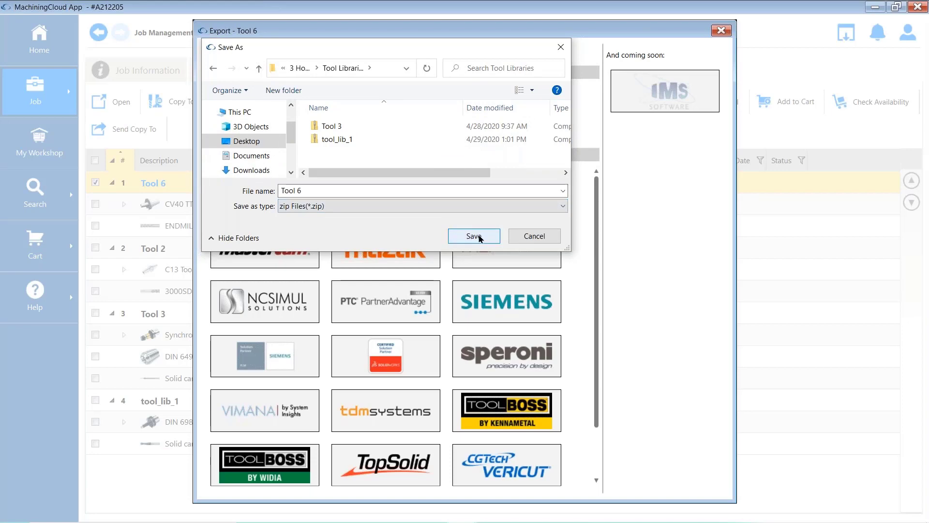
left_click(479, 237)
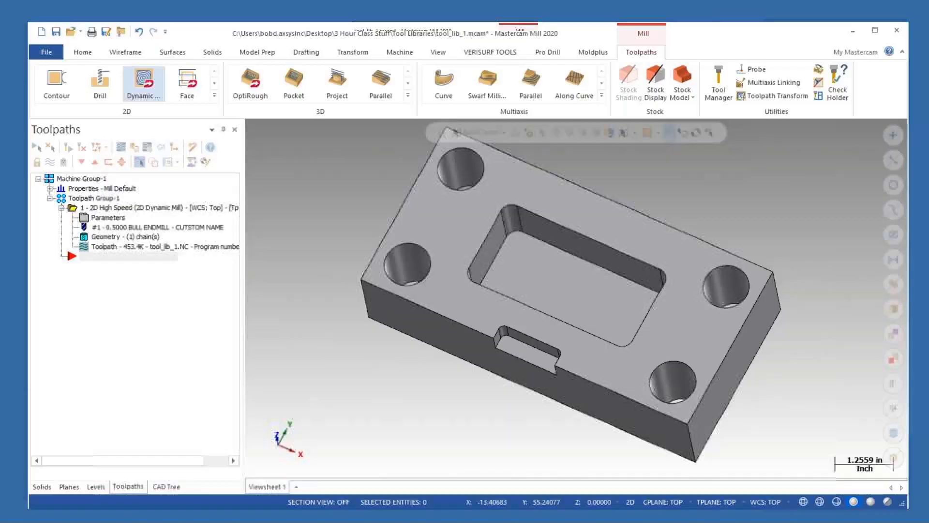
- Open the Tool Manager and import the Tool 6 zip from the Tool Libraries folder through the MachiningCloud importer
left_click(708, 73)
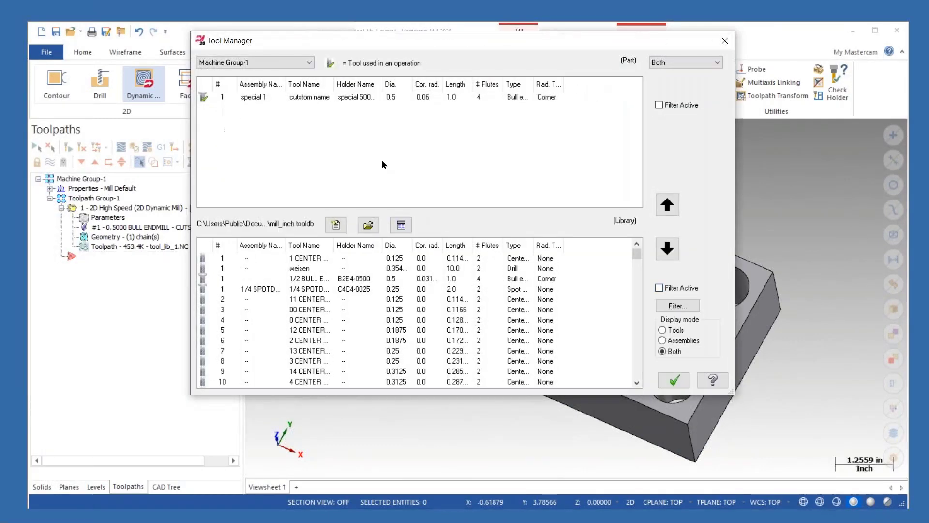
right_click(382, 164)
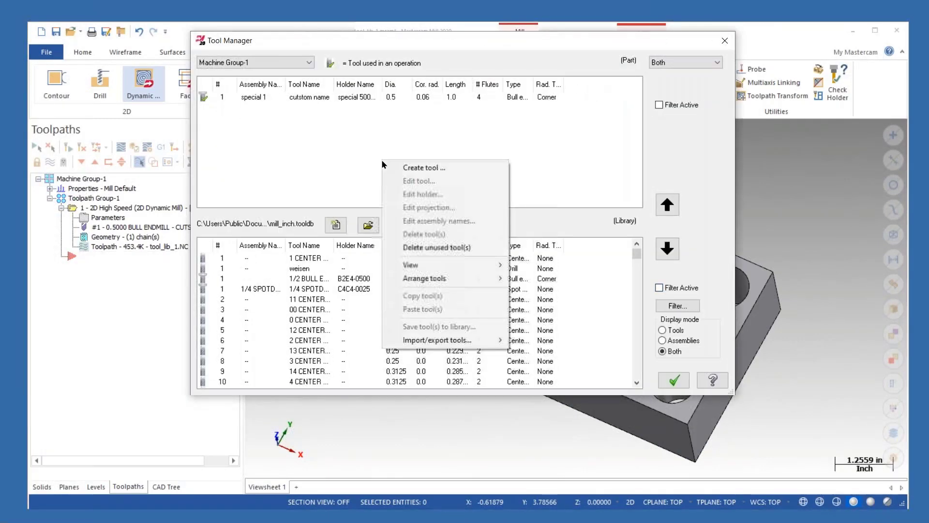
mouse_move(477, 342)
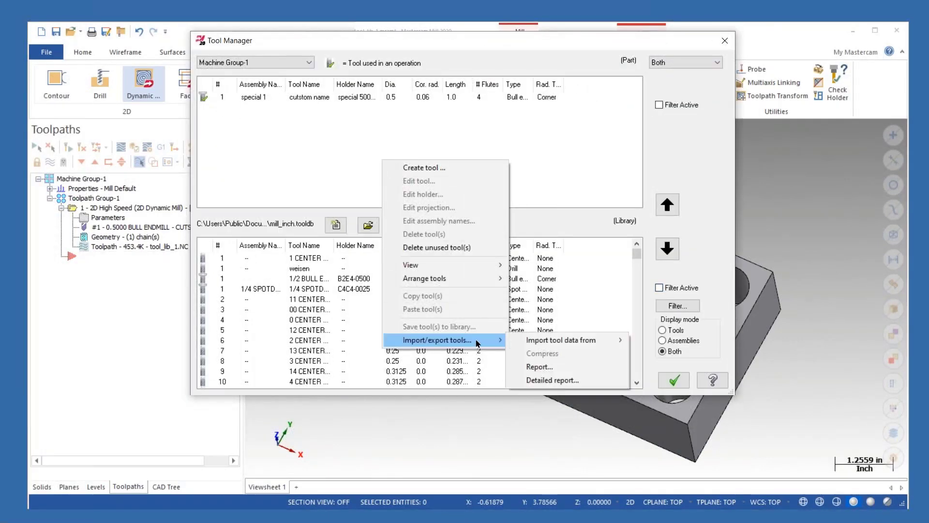
mouse_move(589, 347)
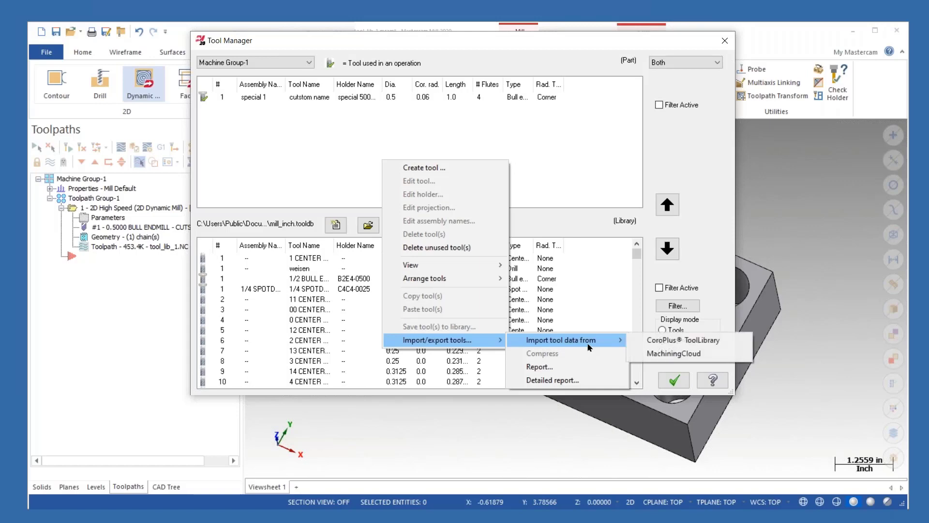
left_click(658, 354)
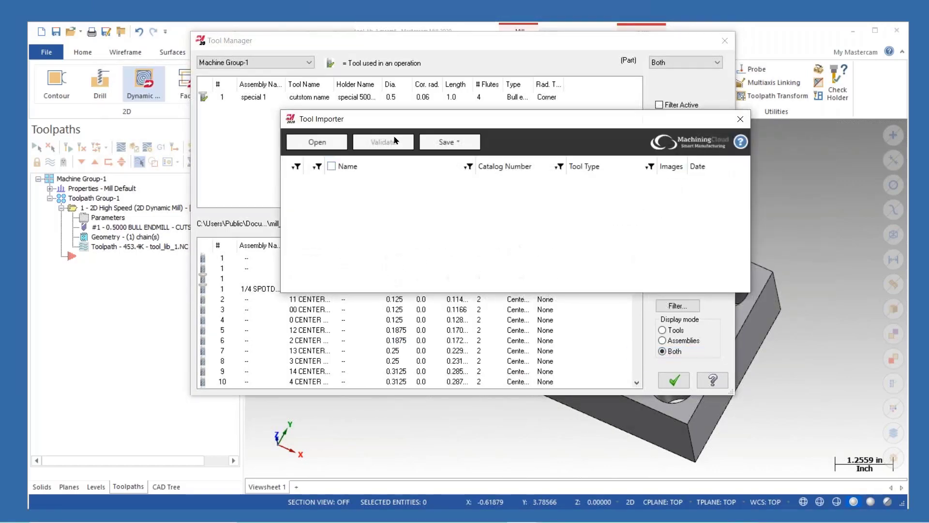
left_click(317, 142)
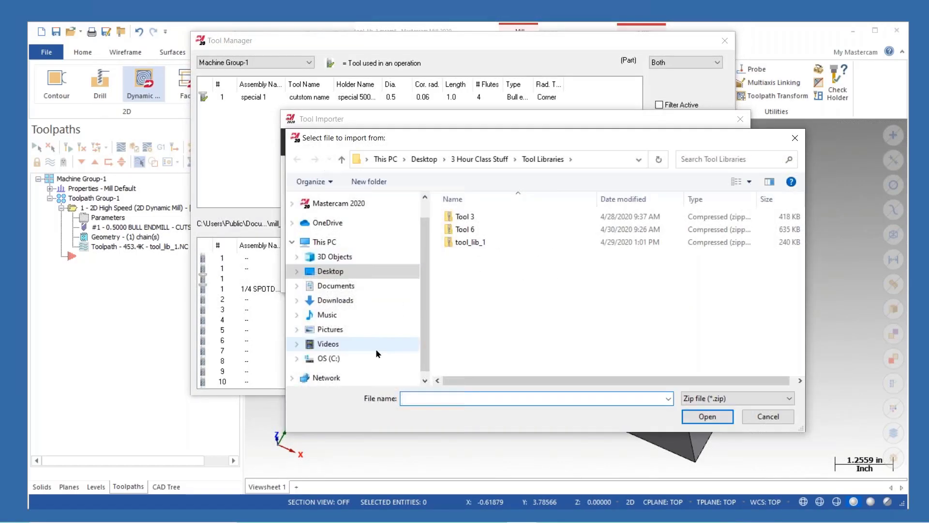
left_click(479, 230)
left_click(706, 415)
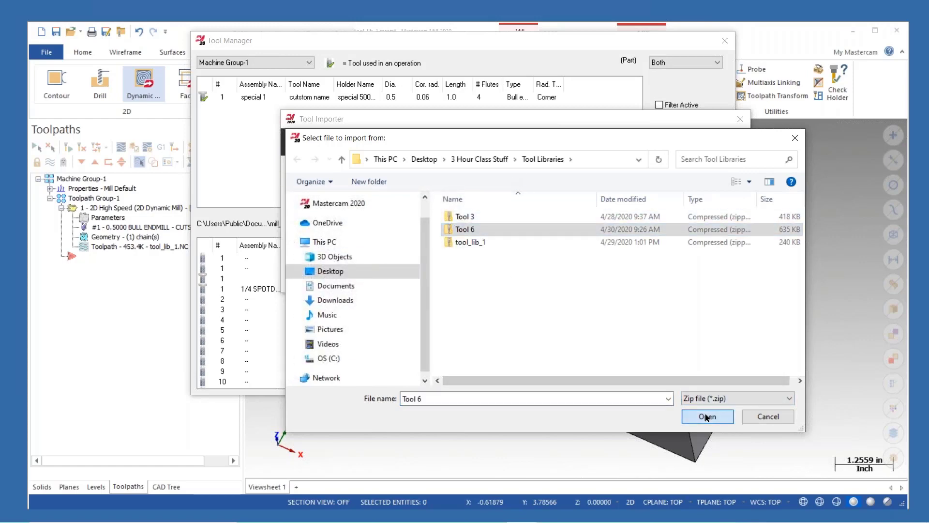
- Select the Tool 6 assembly, validate it, and save it to the part, then close the importer
left_click(331, 182)
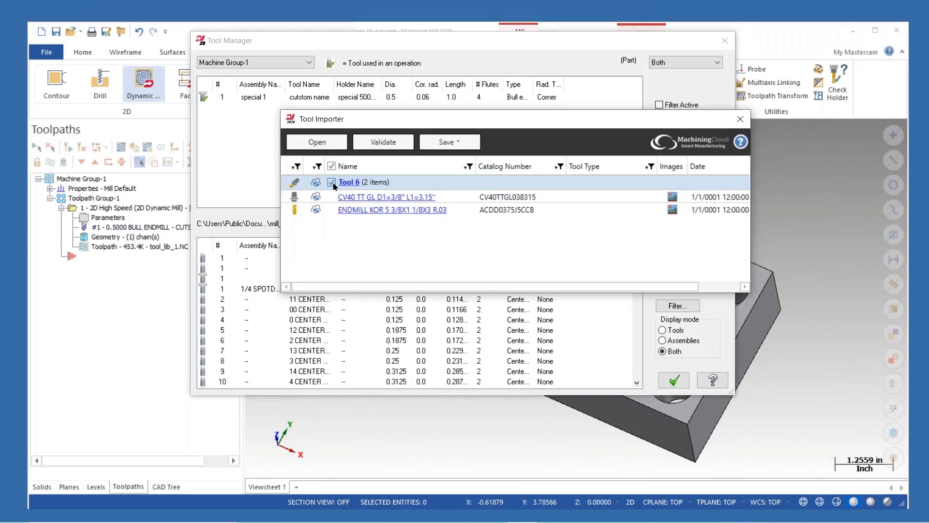
left_click(383, 142)
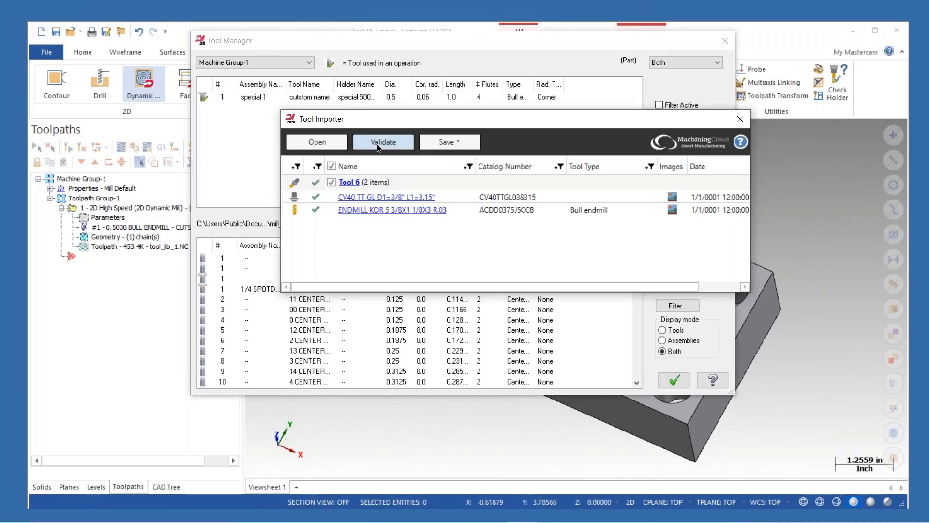
left_click(445, 142)
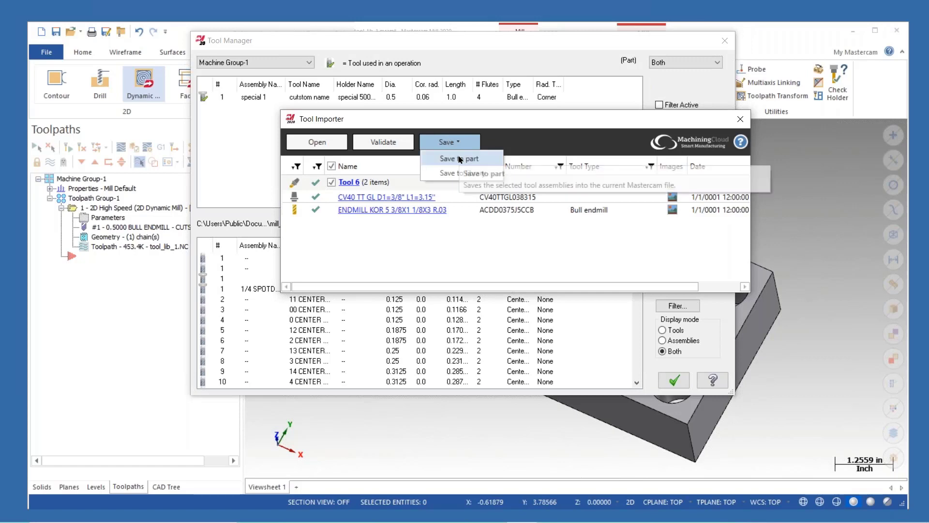
left_click(459, 158)
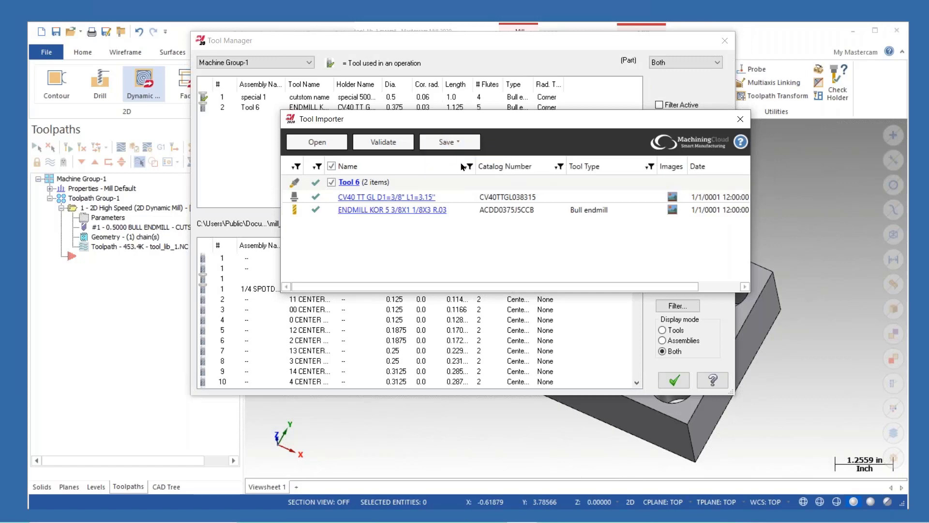
left_click(739, 119)
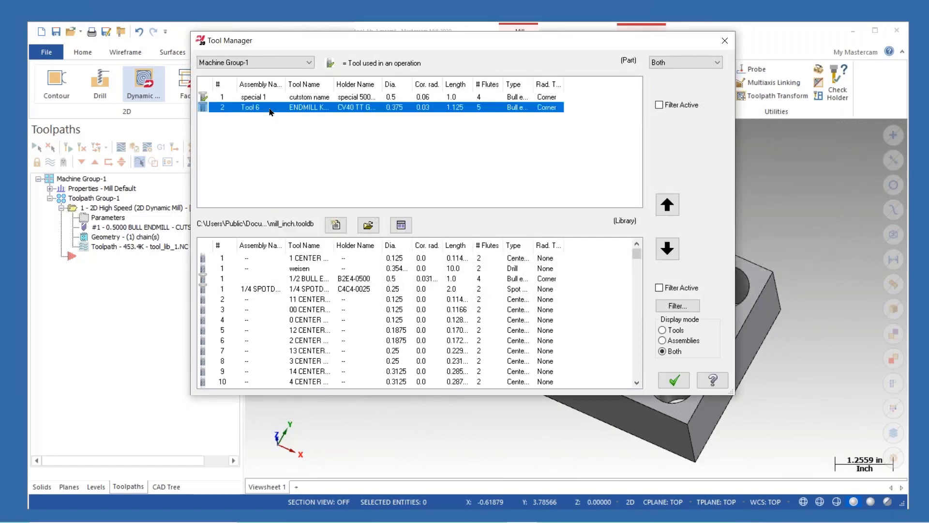
- Edit the Tool 6 cutter, setting SFM to 649.96728 and FPT to 0.004, and finish the edit
right_click(270, 111)
left_click(300, 126)
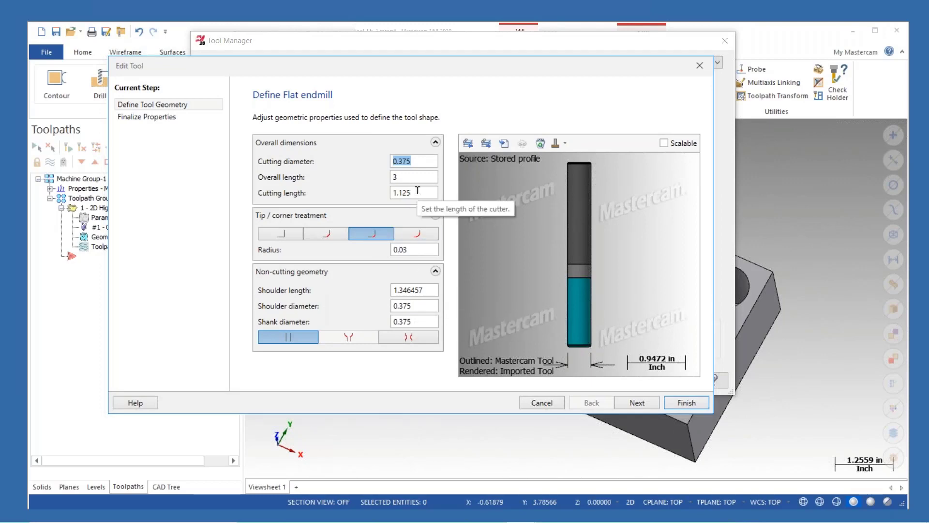
left_click(637, 402)
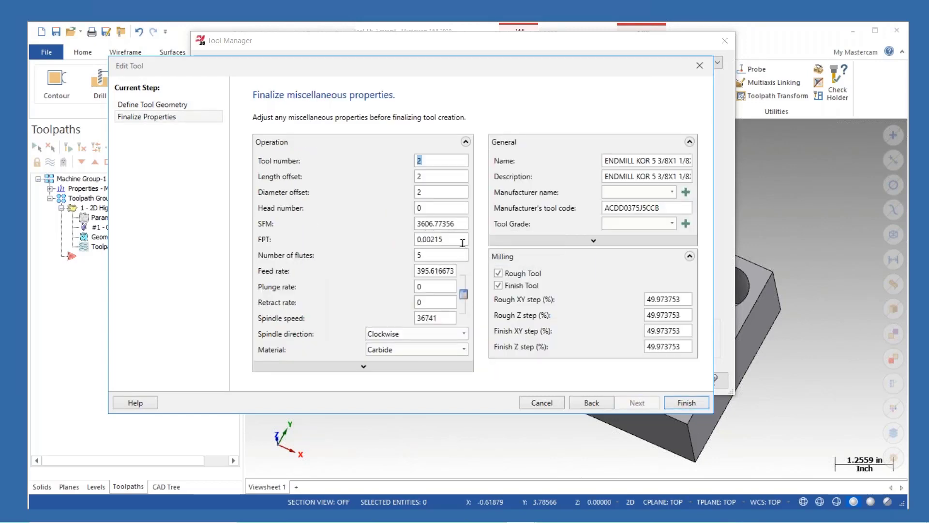
left_click_drag(455, 223, 299, 221)
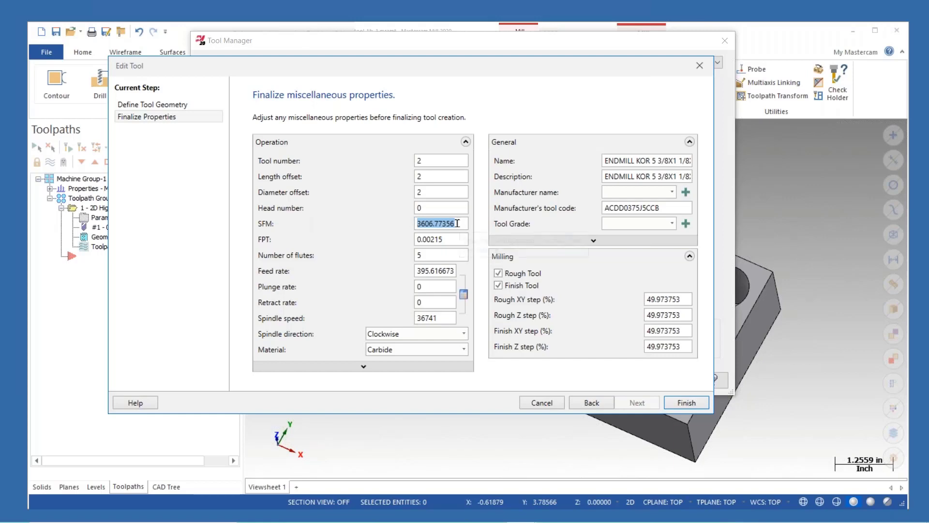
type("649.96728")
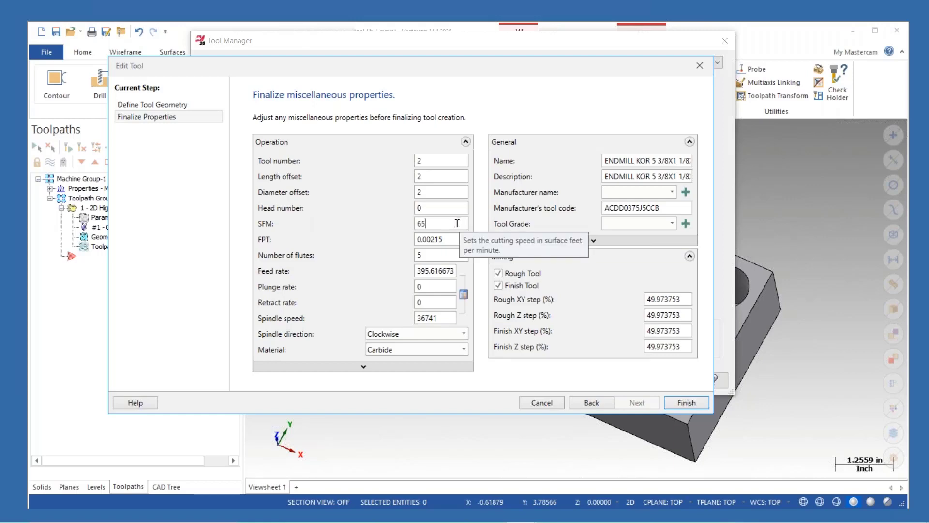
left_click(448, 239)
key("ctrl+a")
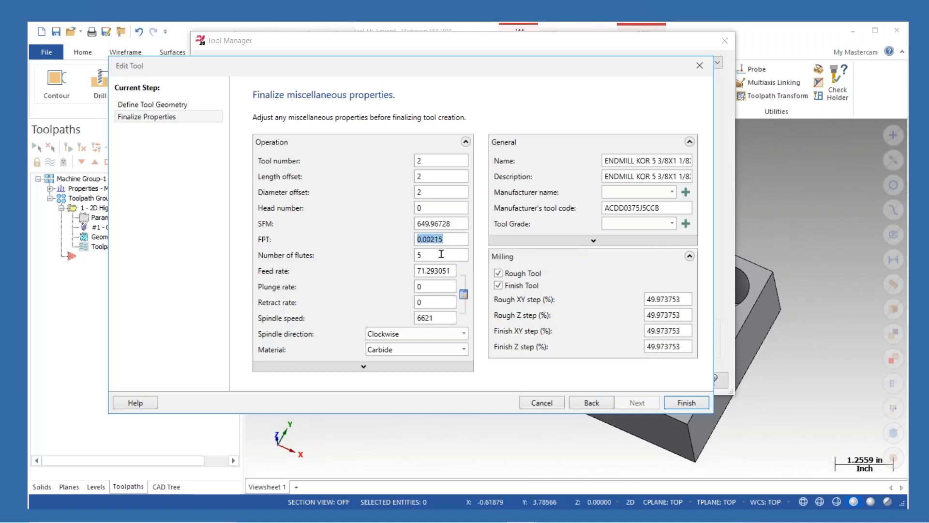
type(".004")
key("Tab")
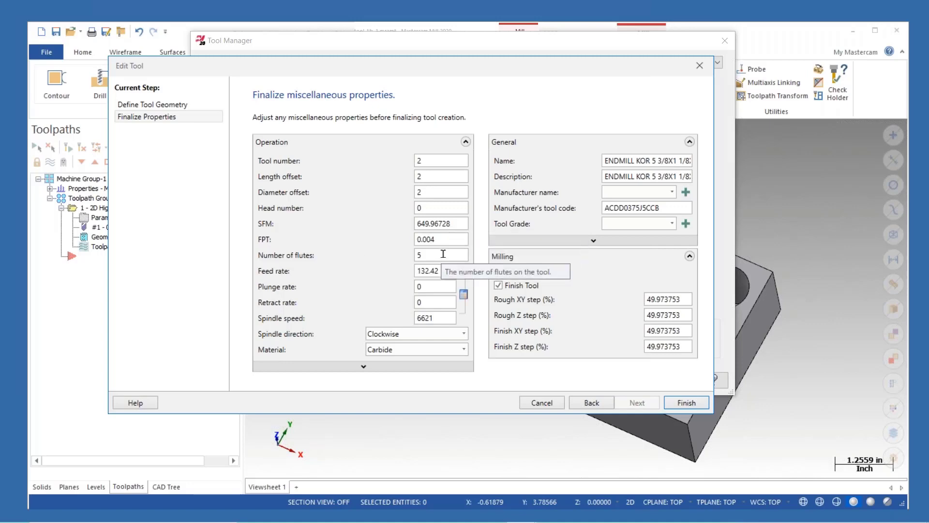
left_click(682, 406)
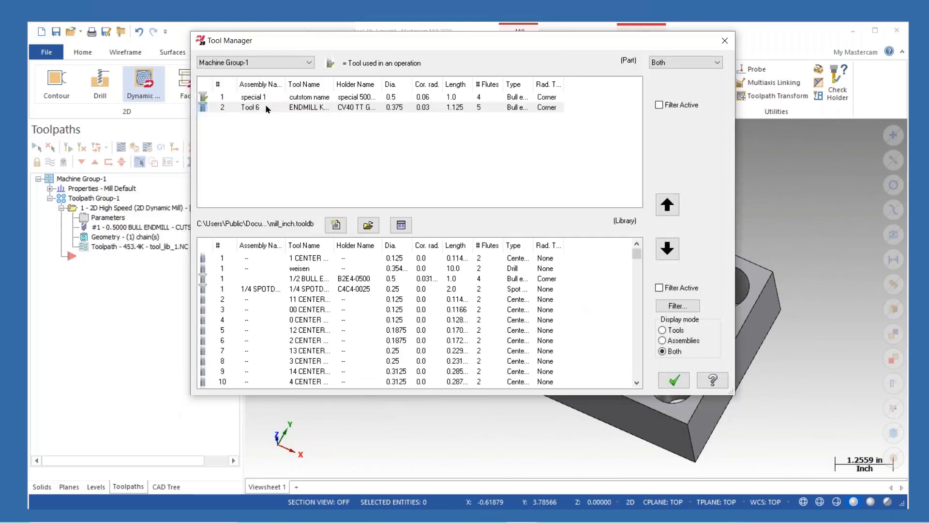
- Inspect the Tool 6 holder geometry without changes and close the Tool Manager
right_click(266, 108)
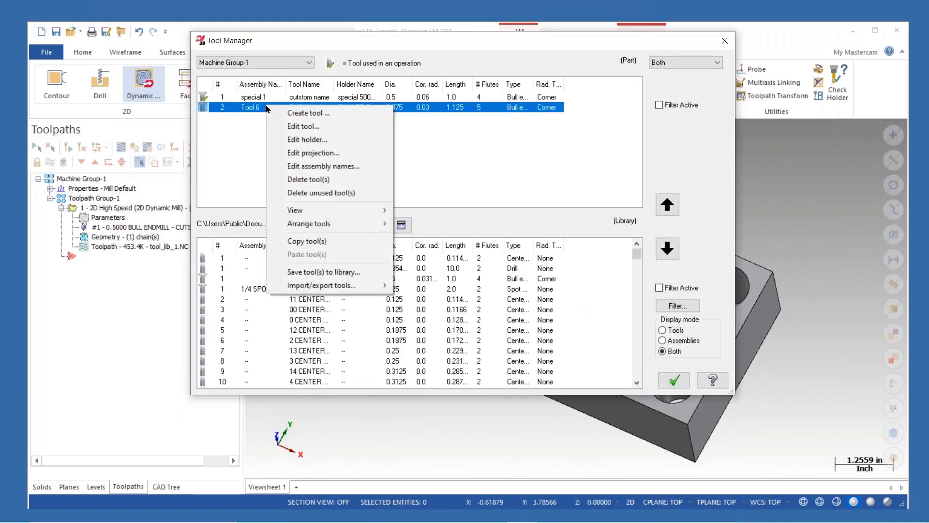
left_click(314, 140)
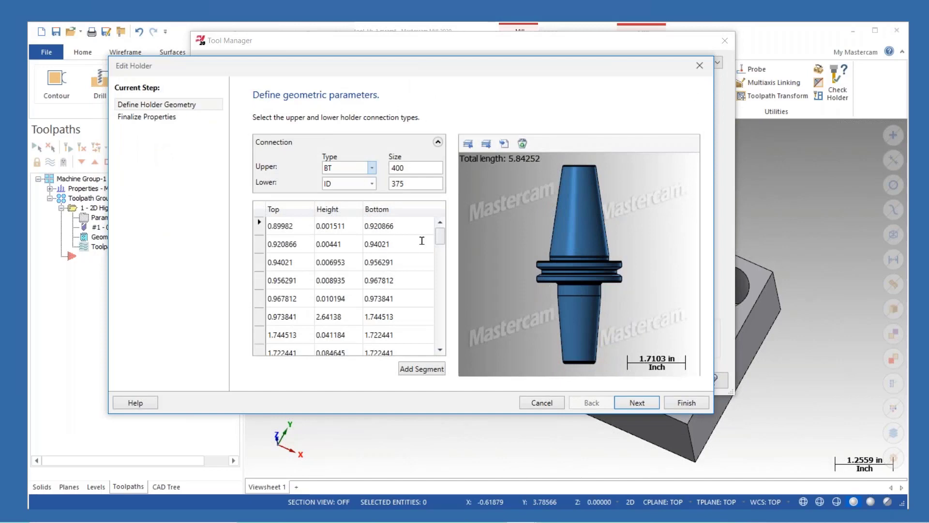
left_click(699, 65)
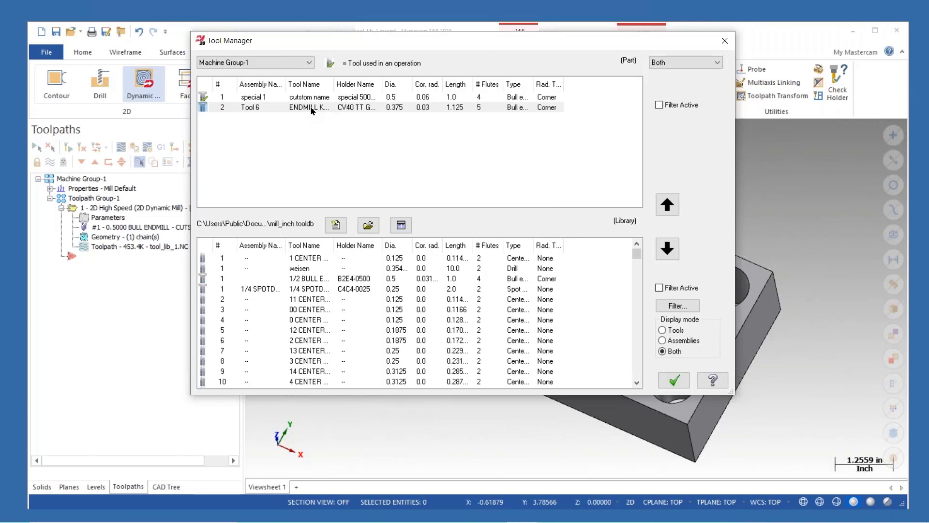
left_click(674, 378)
- Backplot the 2D Dynamic Mill toolpath, scrubbing through the motion and checking the tool from the front
left_click(86, 247)
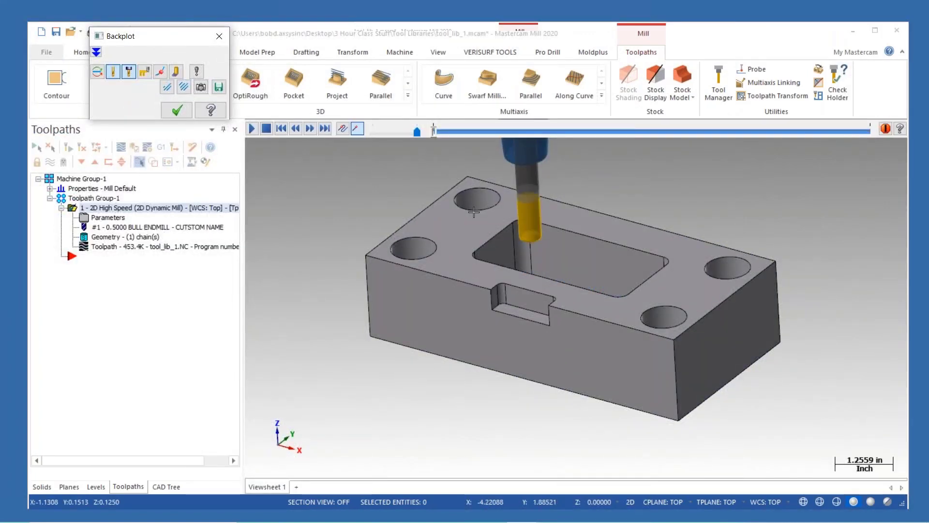
scroll(474, 249, "down", 3)
middle_click_drag(476, 249, 498, 311)
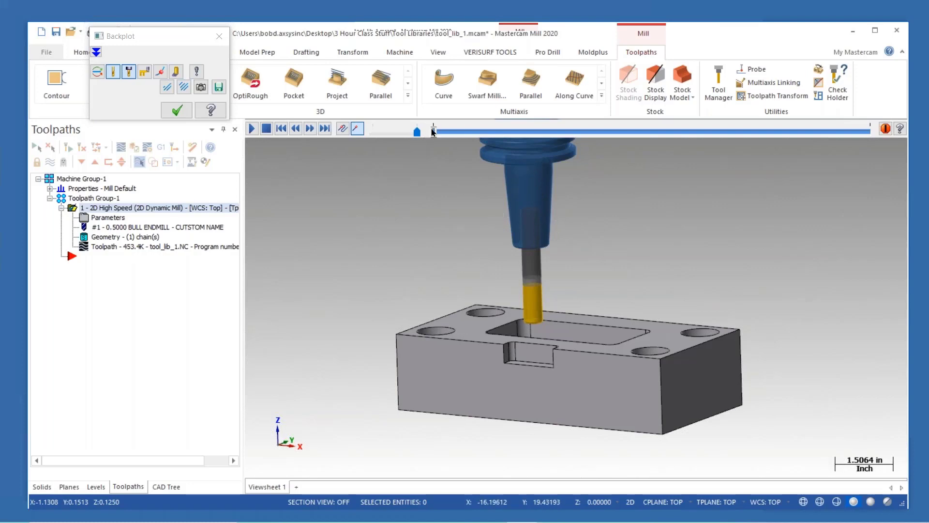
left_click_drag(434, 132, 519, 131)
mouse_move(589, 289)
middle_mouse_down()
mouse_move(583, 258)
mouse_move(576, 328)
mouse_move(581, 287)
middle_mouse_up()
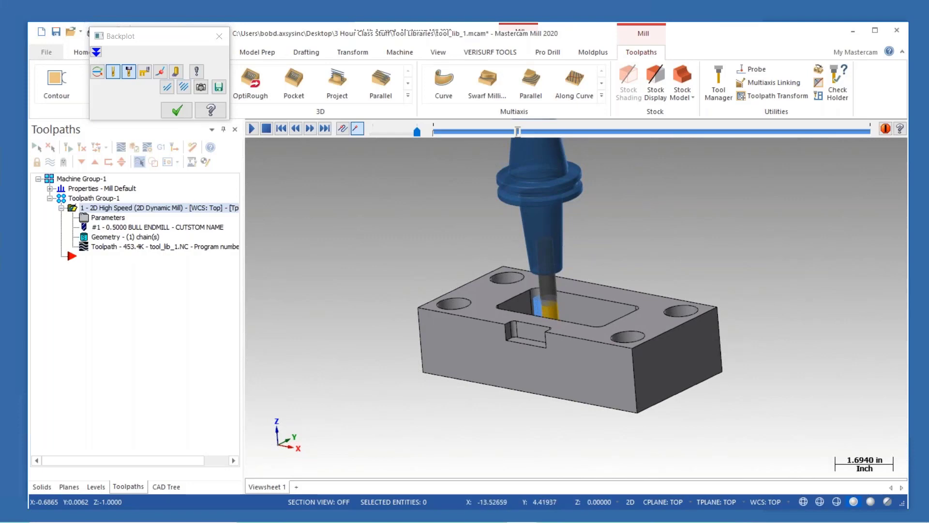
key("alt+2")
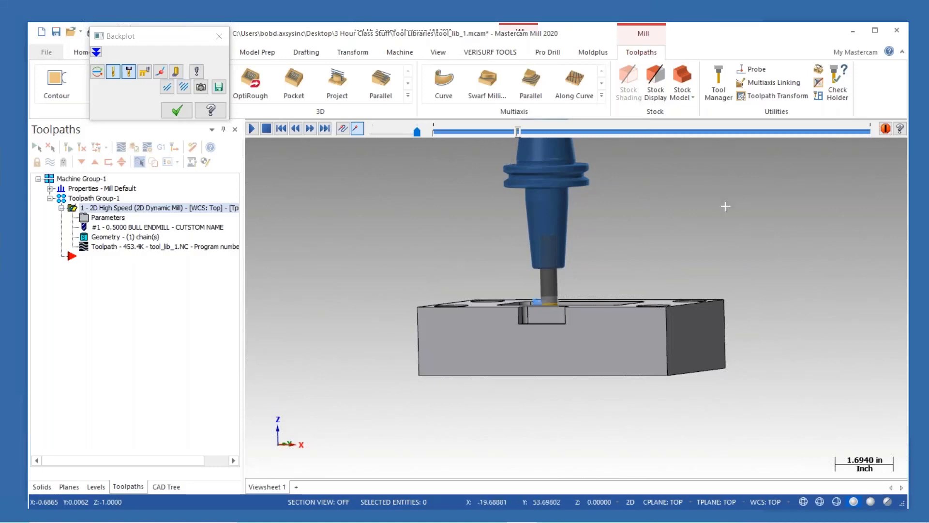
left_click(178, 112)
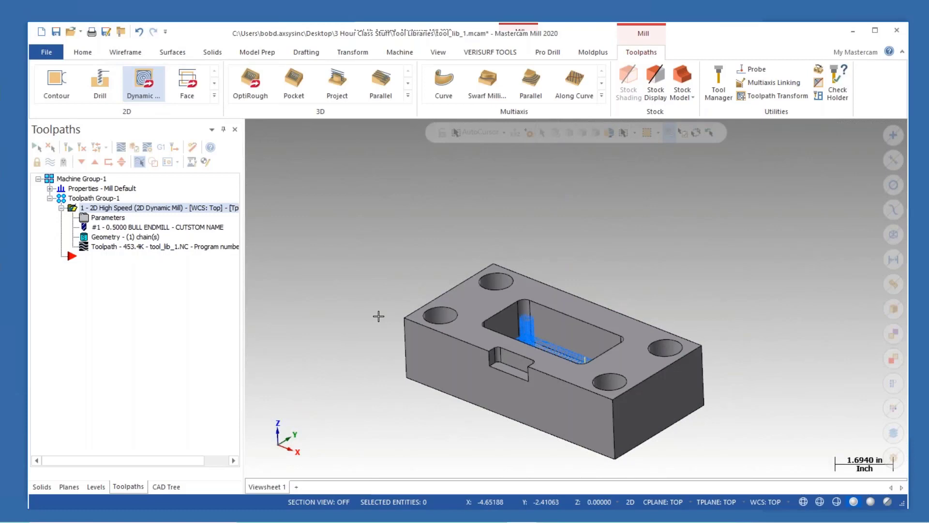
- Examine the machine, fixture and workpiece in the UMC machine simulation
scroll(447, 305, "down", 1)
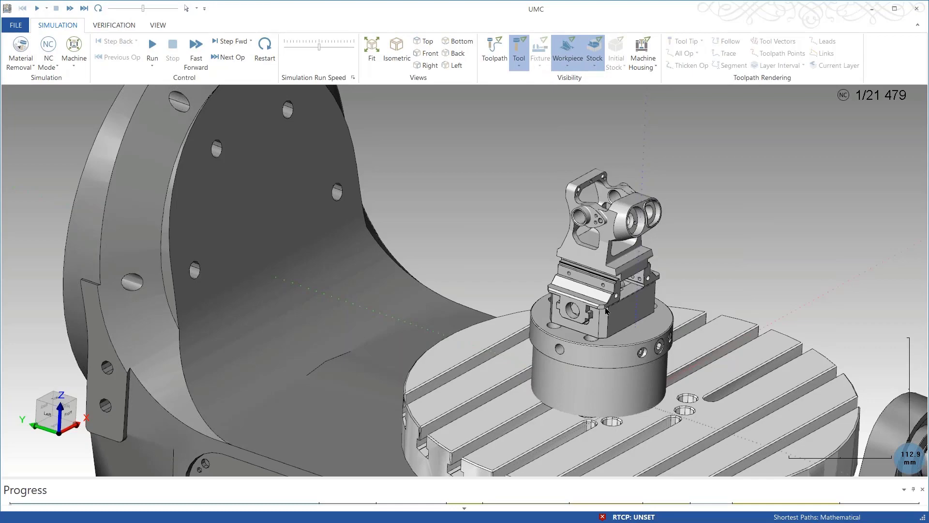
scroll(593, 251, "down", 3)
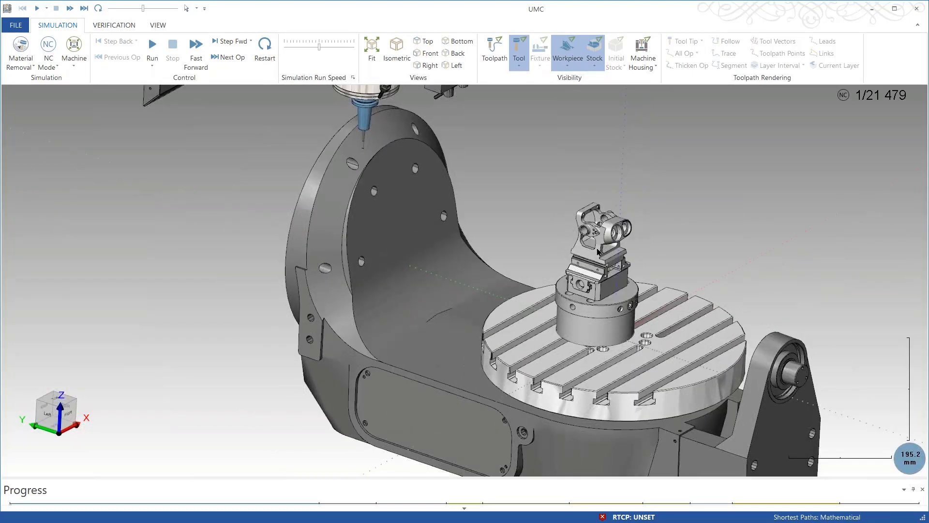
middle_click_drag(594, 250, 536, 242)
scroll(536, 245, "up", 5)
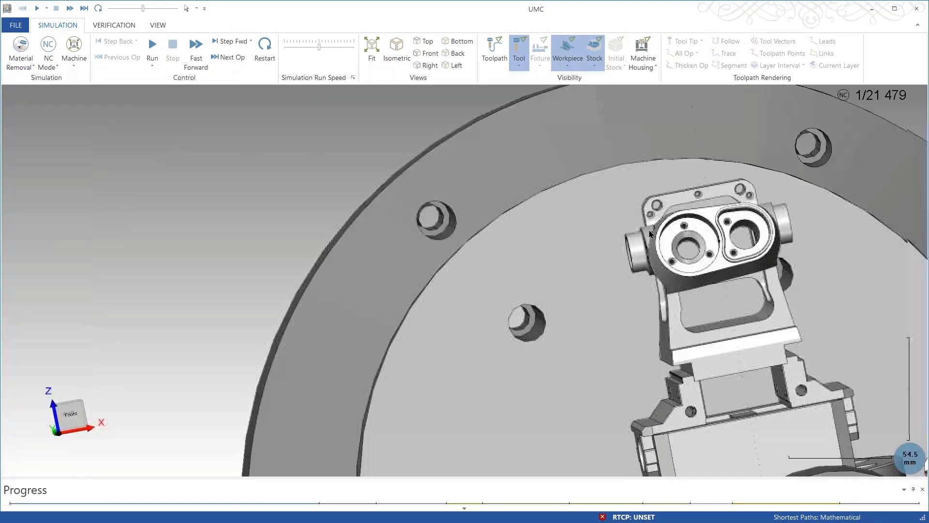
middle_click_drag(649, 230, 537, 201)
middle_click_drag(619, 256, 603, 162)
middle_click_drag(598, 214, 634, 194)
scroll(660, 187, "up", 1)
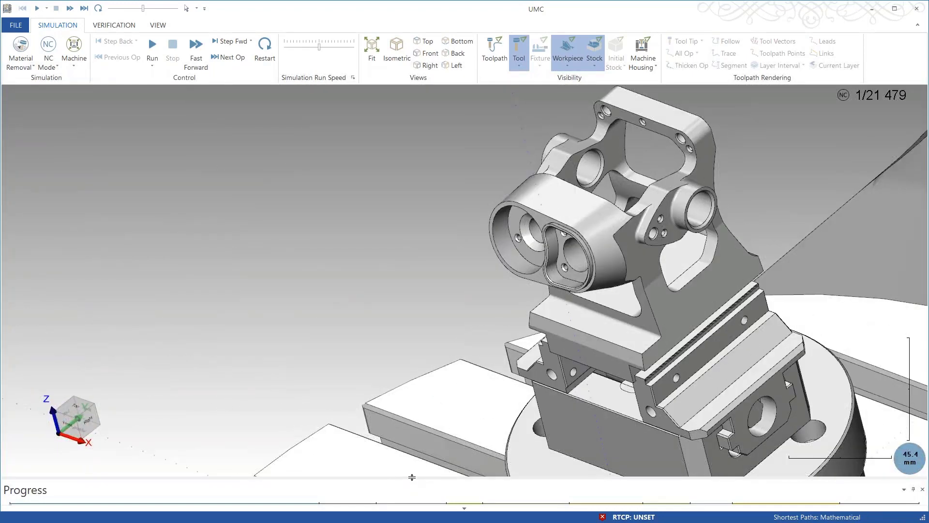
- Adjust the simulation run speed and run the UMC machine simulation
left_click(308, 46)
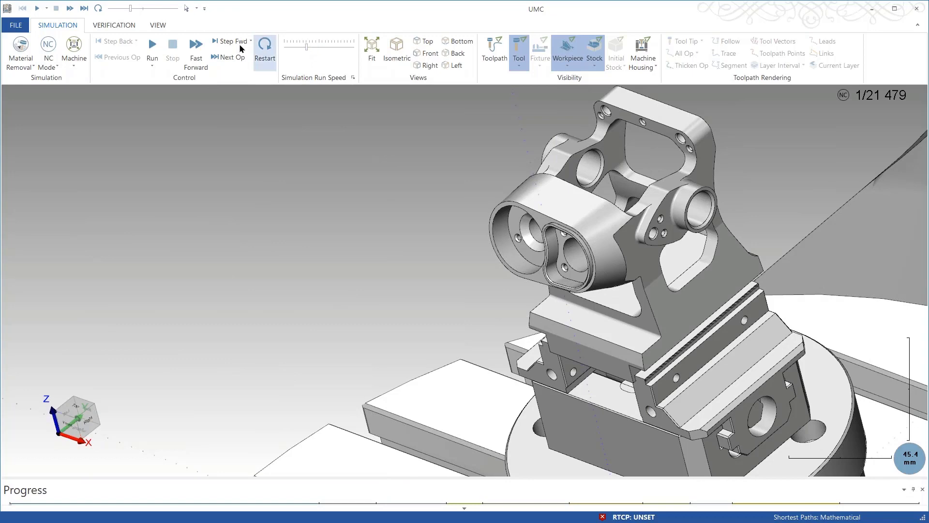
left_click(153, 48)
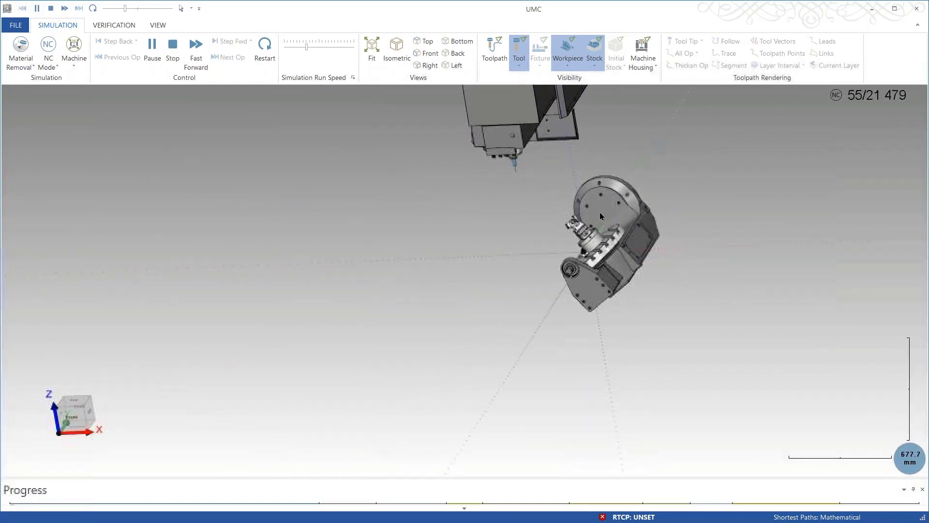
scroll(585, 213, "up", 5)
left_click(312, 47)
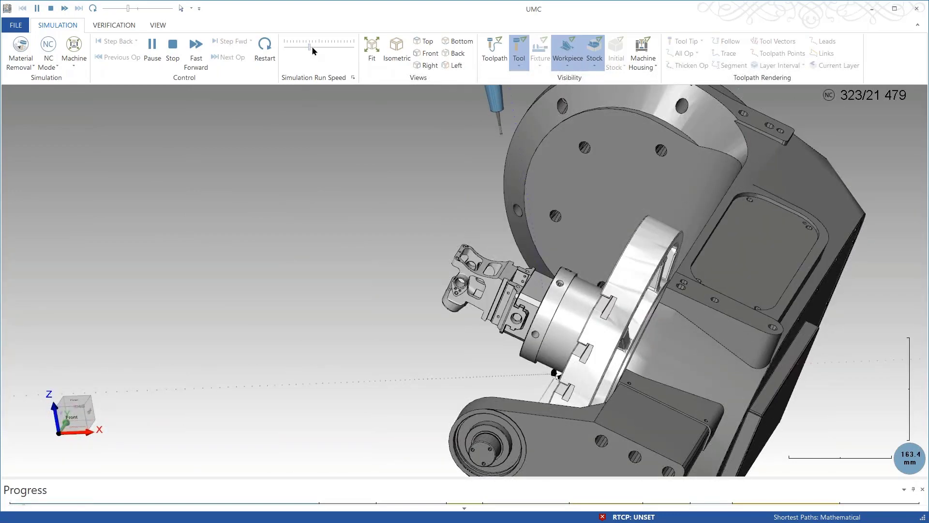
- Pause and resume the UMC simulation, lower the run speed, zoom in on the tool at the part, and exit the simulation
left_click(153, 47)
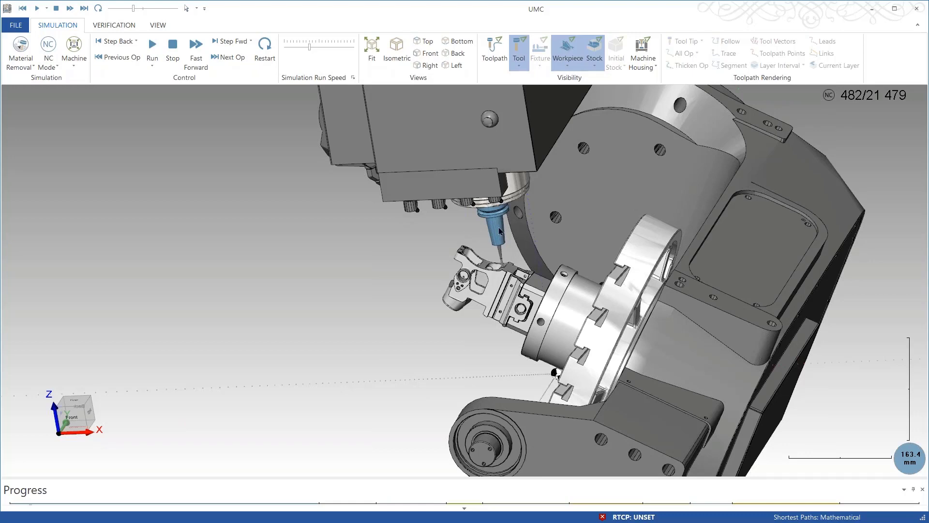
left_click(152, 49)
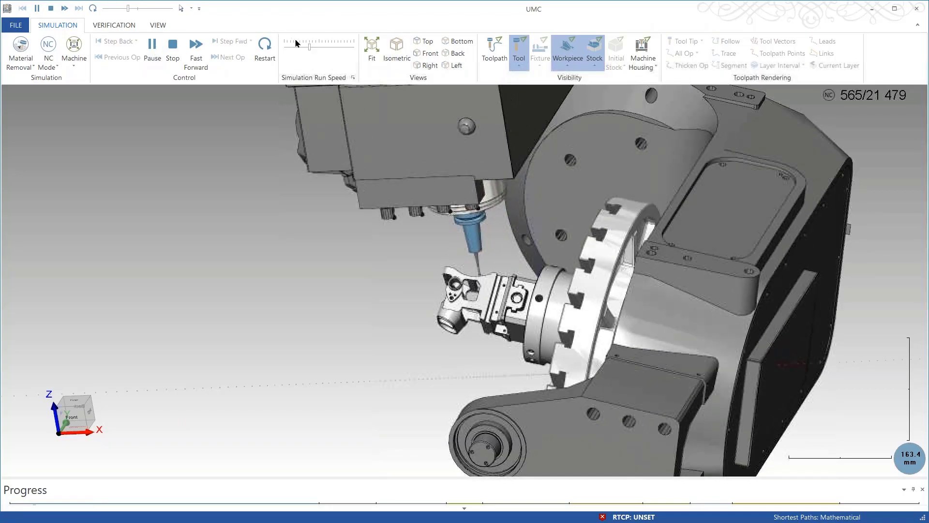
left_click(318, 51)
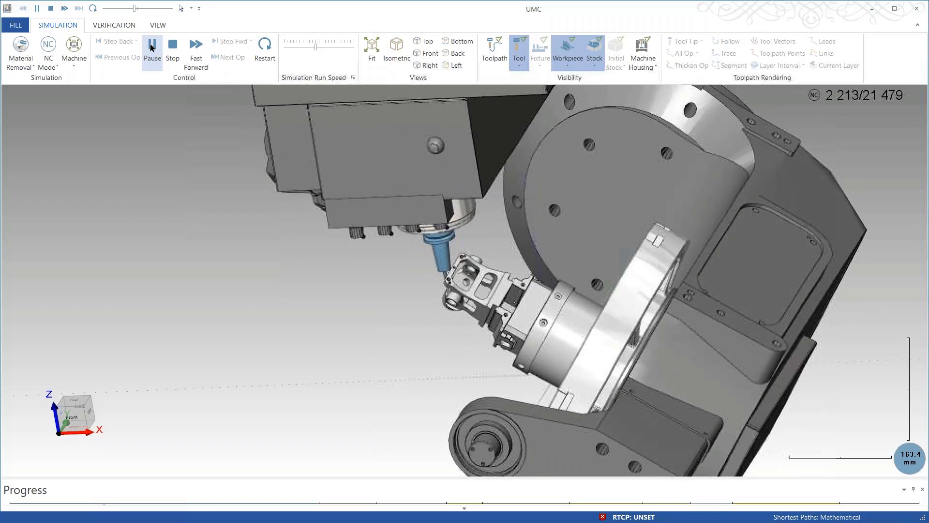
left_click(152, 47)
middle_click_drag(516, 329, 456, 257)
scroll(446, 264, "up", 3)
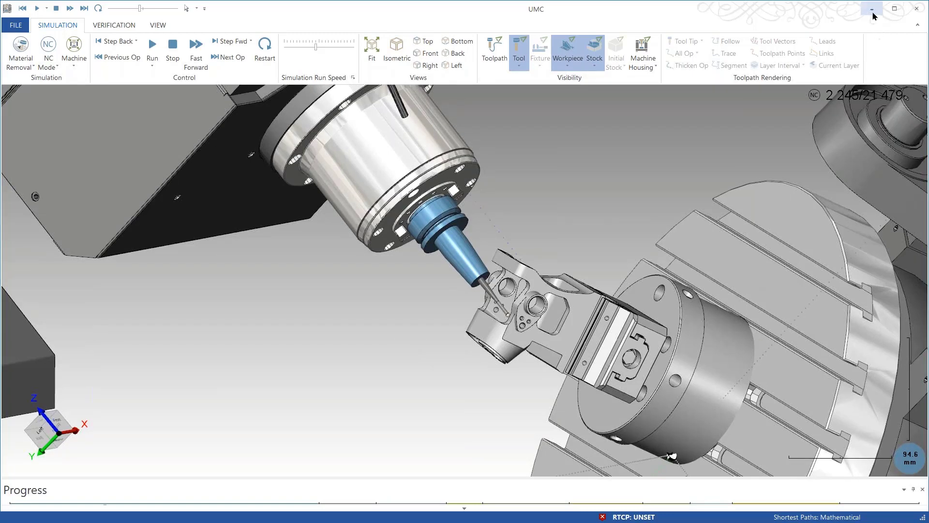
left_click(916, 9)
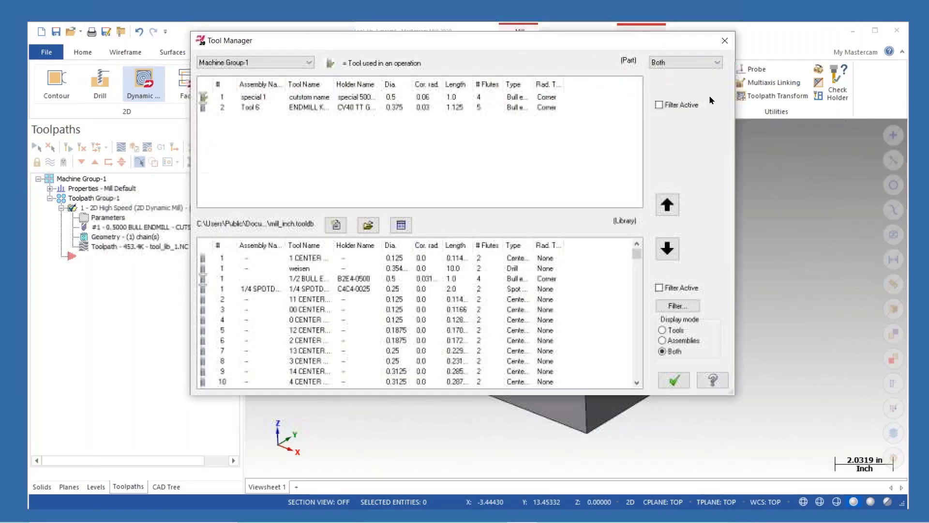
- Copy the 1/4 SPOTDRILL C4C4-0025 assembly from the mill_inch library into the part's tool list
left_click(353, 281)
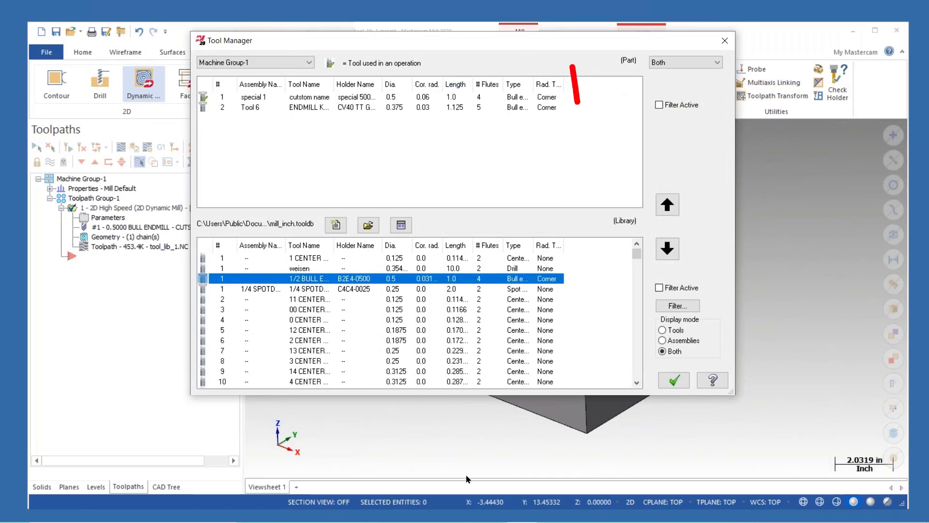
left_click(355, 290)
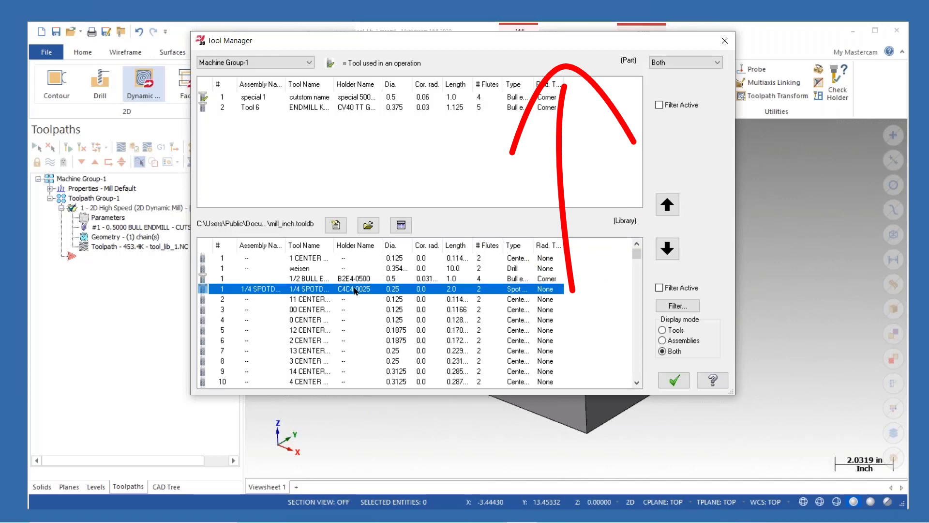
left_click(667, 204)
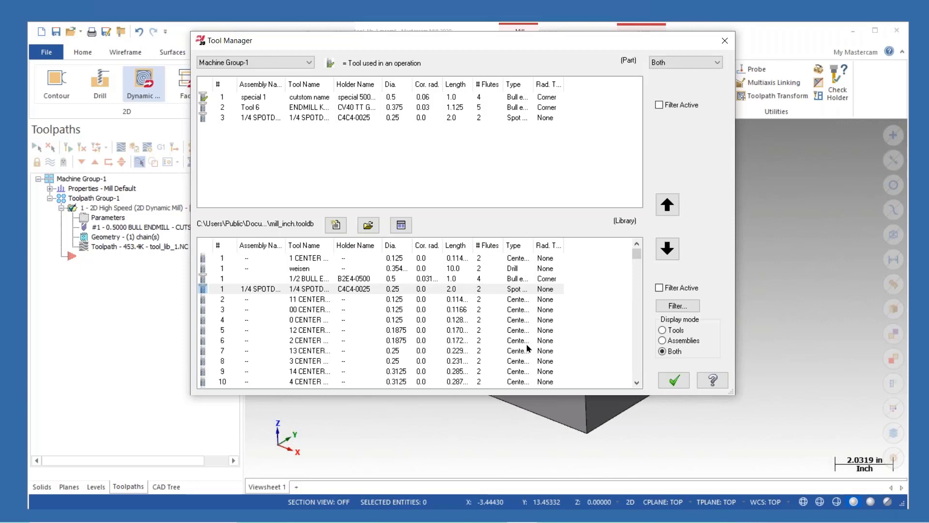
- Select the part's three tools and create a new tool library named TL_043020
left_click(304, 101)
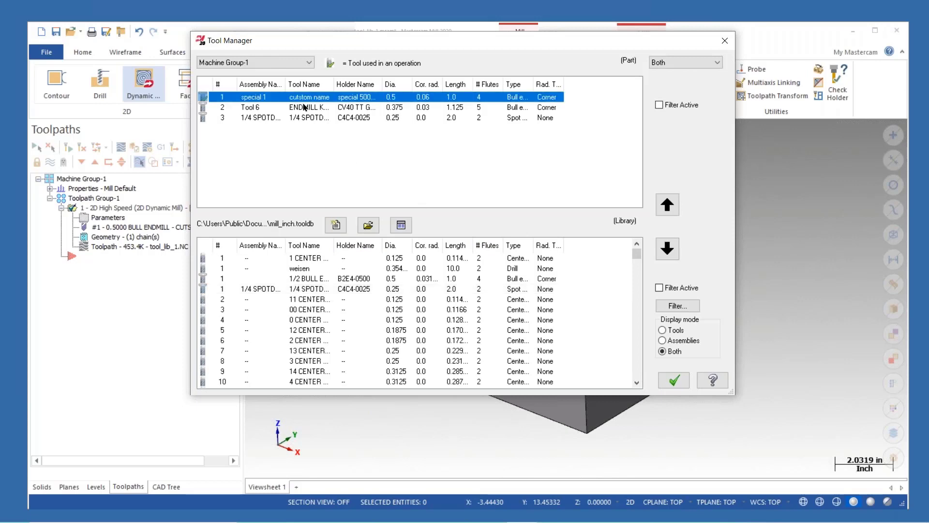
left_click(304, 107)
left_click(306, 117)
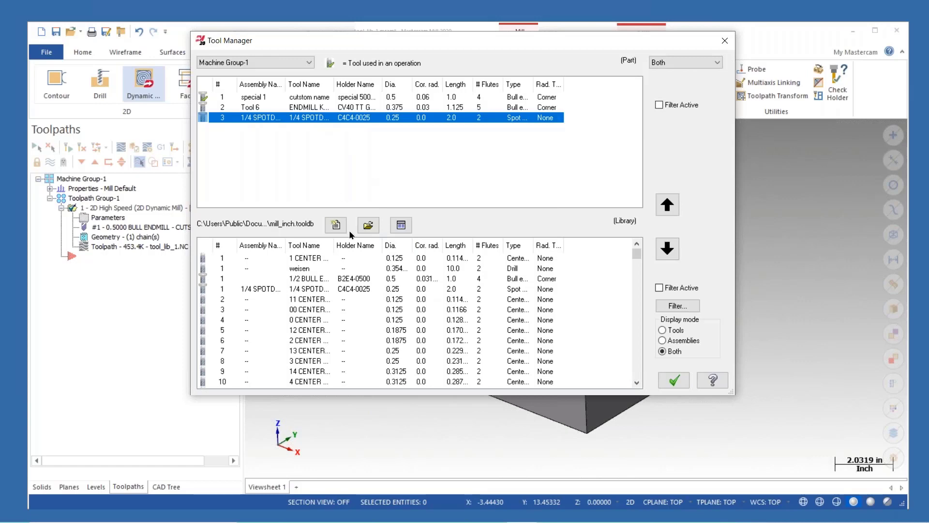
left_click(336, 224)
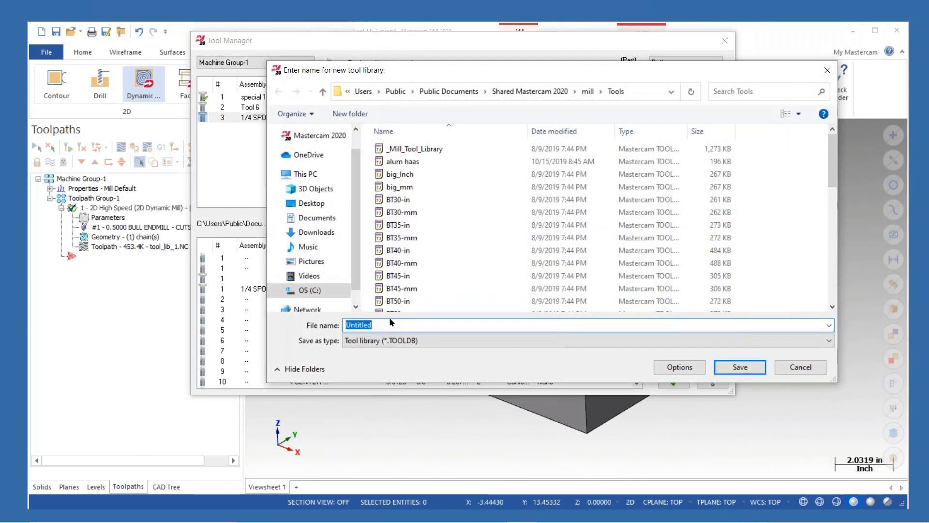
type("TL_043020")
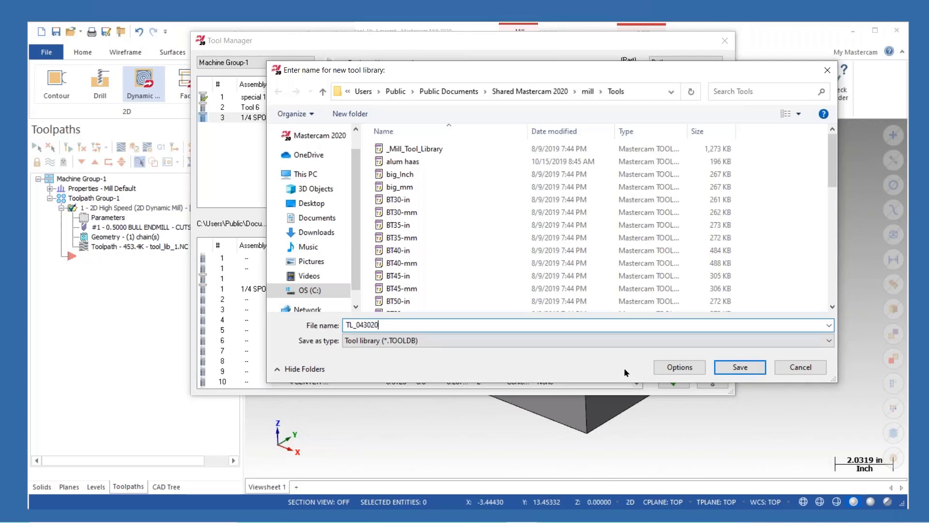
left_click(740, 366)
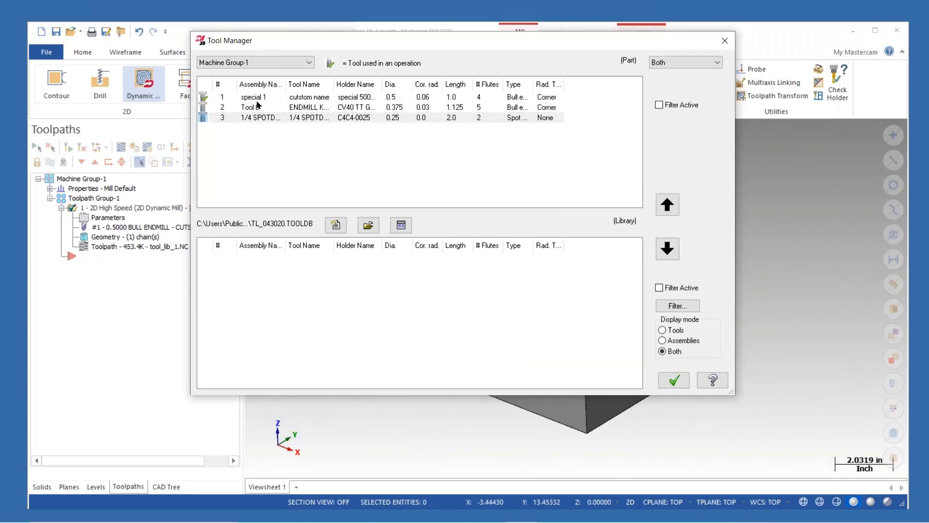
- Copy all three part tools into the TL_043020 library and save the library changes when closing the Tool Manager
left_click(240, 97)
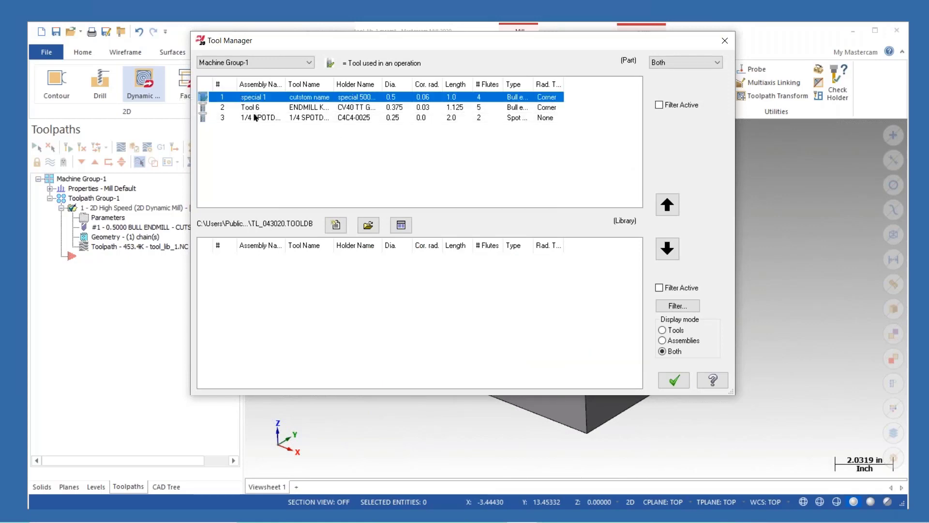
left_click(255, 118, "shift")
left_click(667, 249)
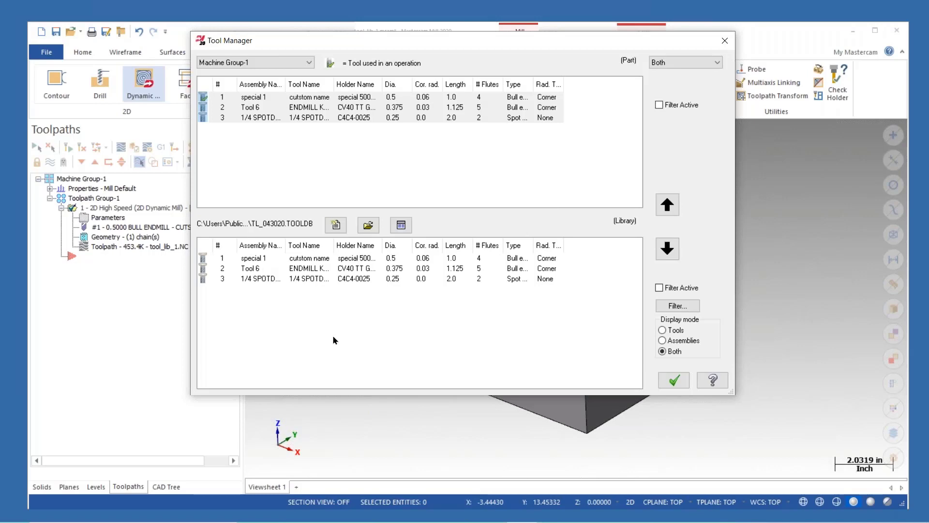
left_click(338, 265)
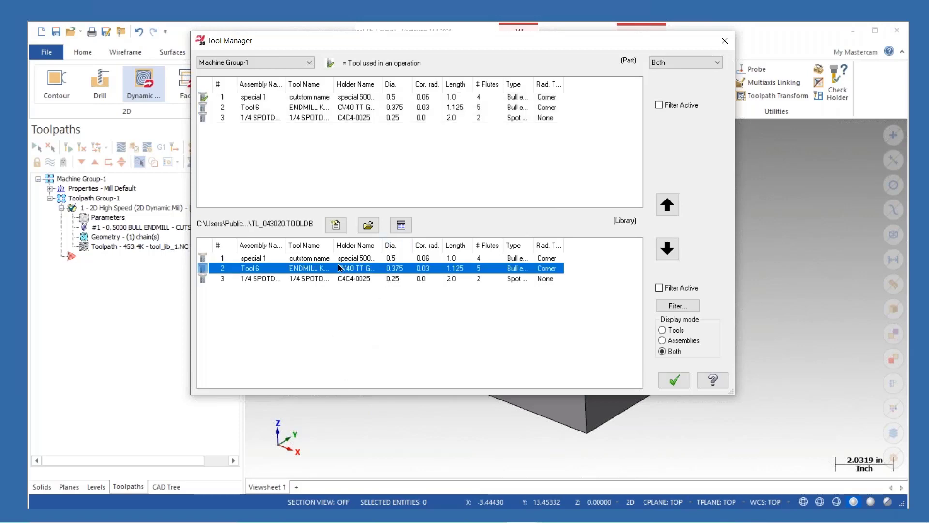
left_click(338, 262)
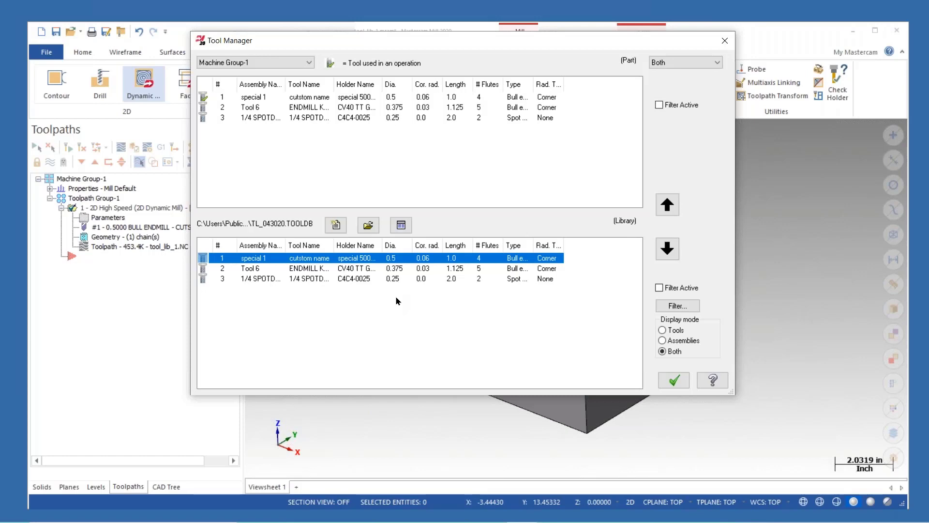
left_click(674, 381)
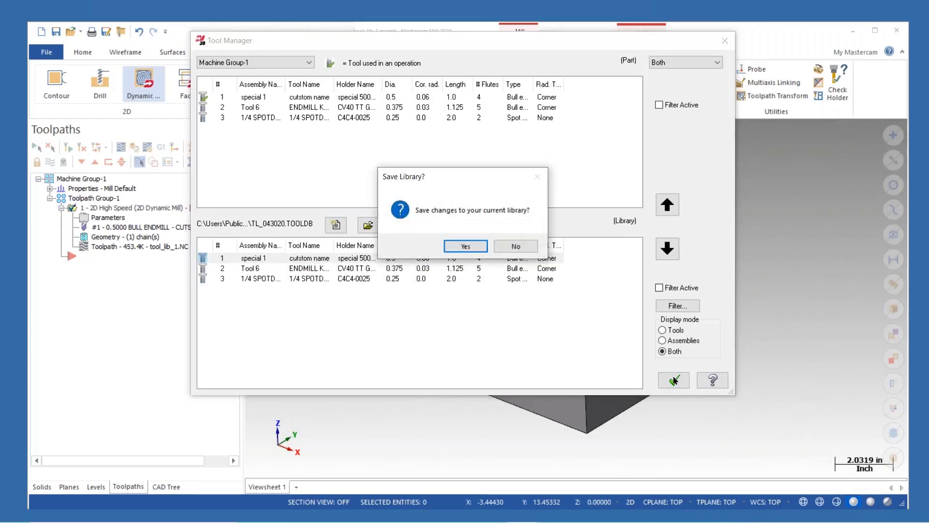
left_click(466, 246)
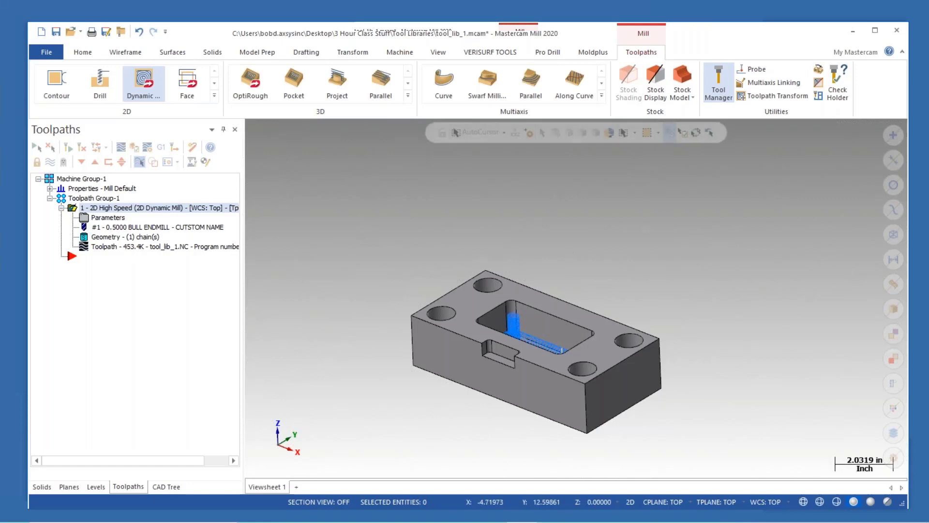
- Reopen and close the Tool Manager, then close Mastercam without saving tool_lib_1.mcam
left_click(718, 83)
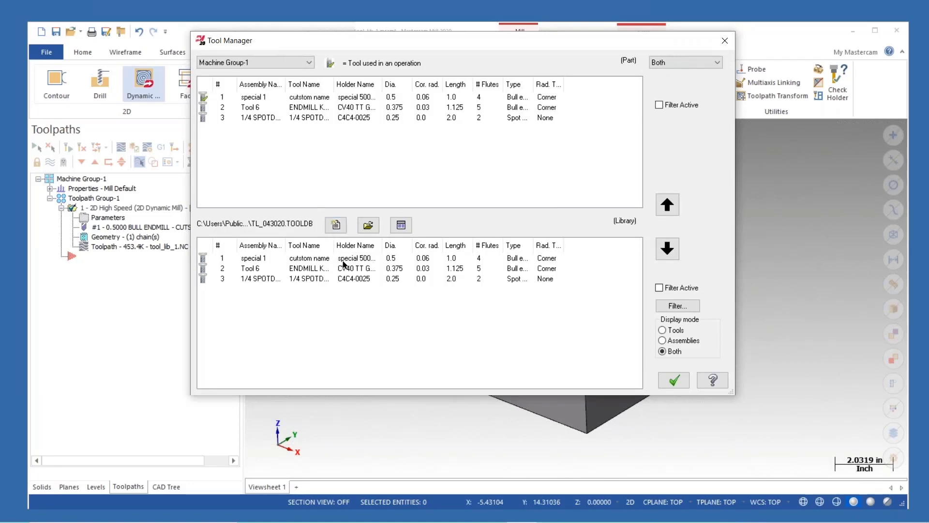
left_click(724, 41)
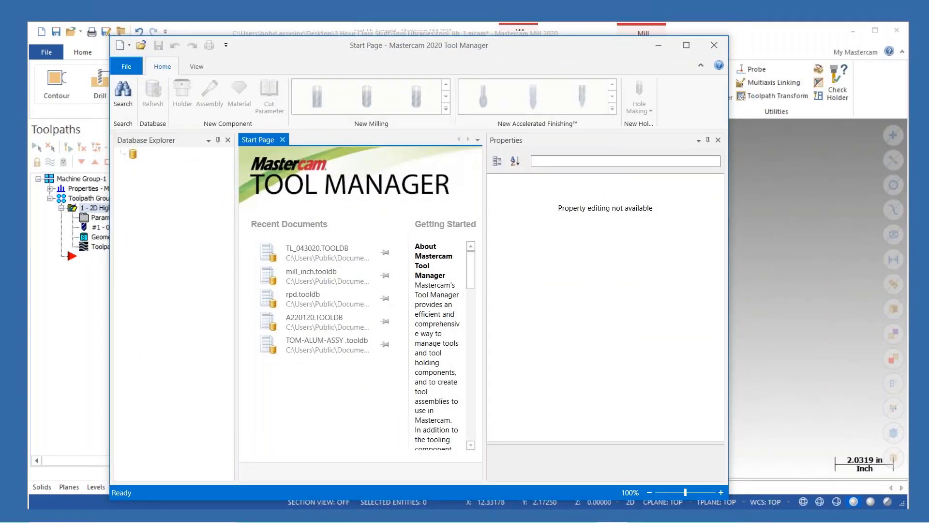
left_click(896, 30)
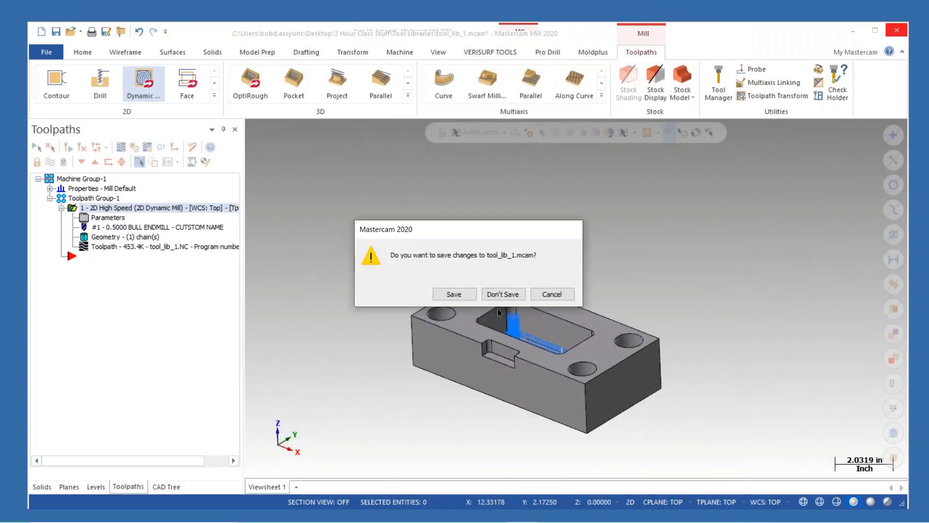
left_click(503, 295)
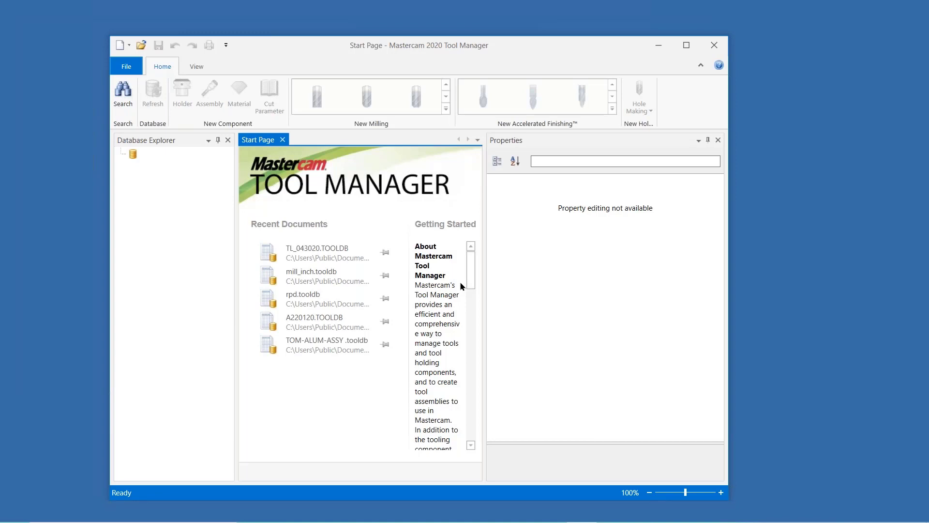
- Open the mill_inch.tooldb library in the standalone Tool Manager and start a new blank assembly
left_click(329, 279)
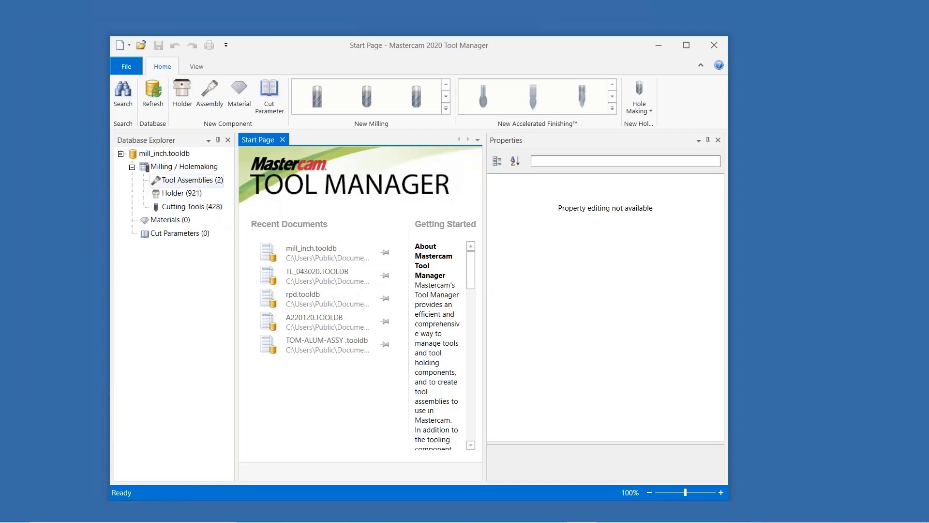
left_click(193, 208)
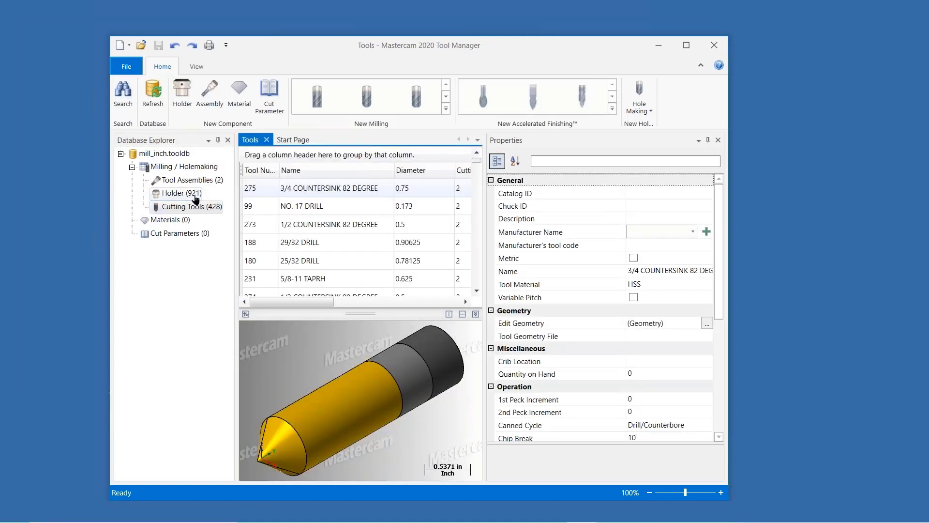
left_click_drag(371, 60, 446, 48)
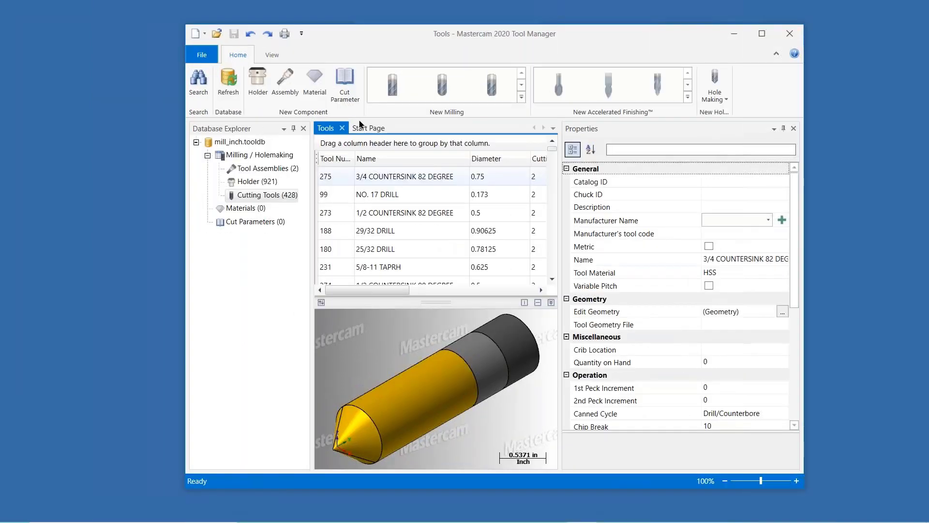
left_click(283, 89)
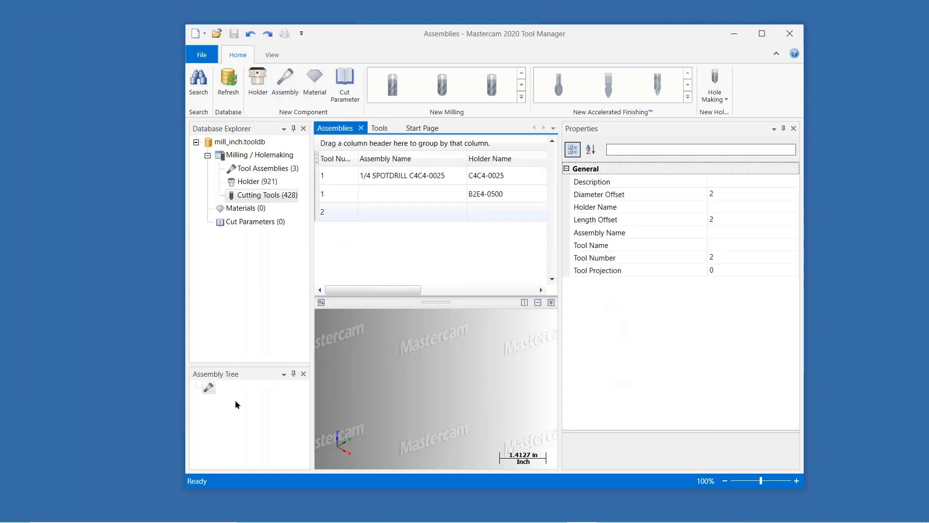
- Add the C4V4-0625 holder from the holder list to the new assembly
left_click(257, 186)
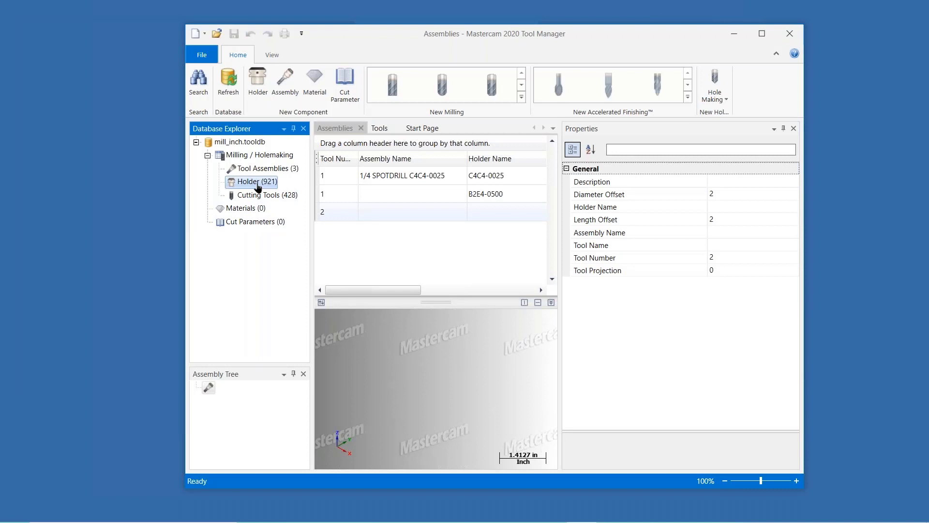
double_click(258, 187)
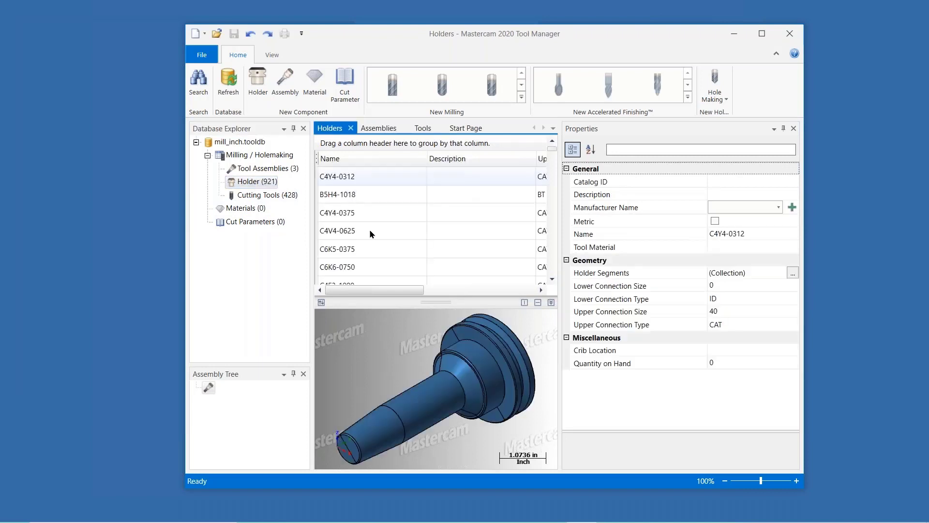
left_click(370, 231)
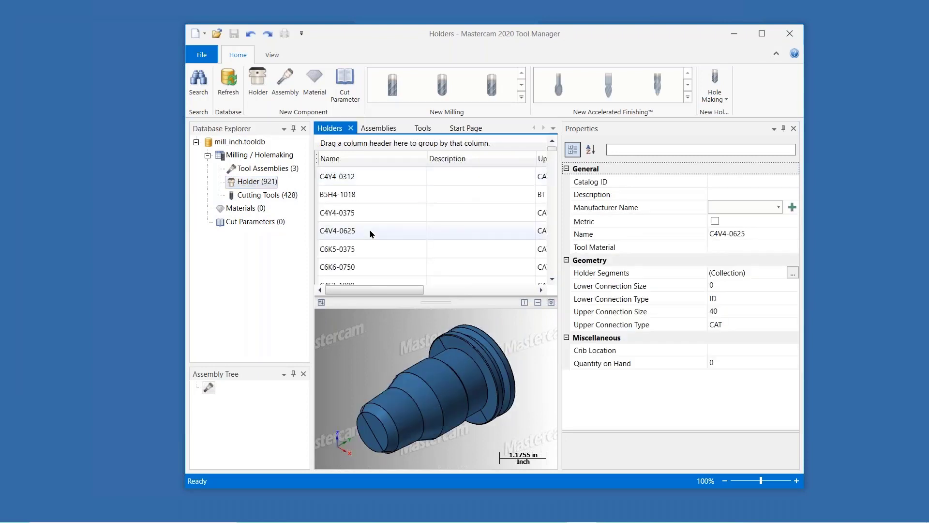
mouse_move(370, 231)
left_mouse_down()
mouse_move(352, 236)
mouse_move(223, 396)
left_mouse_up()
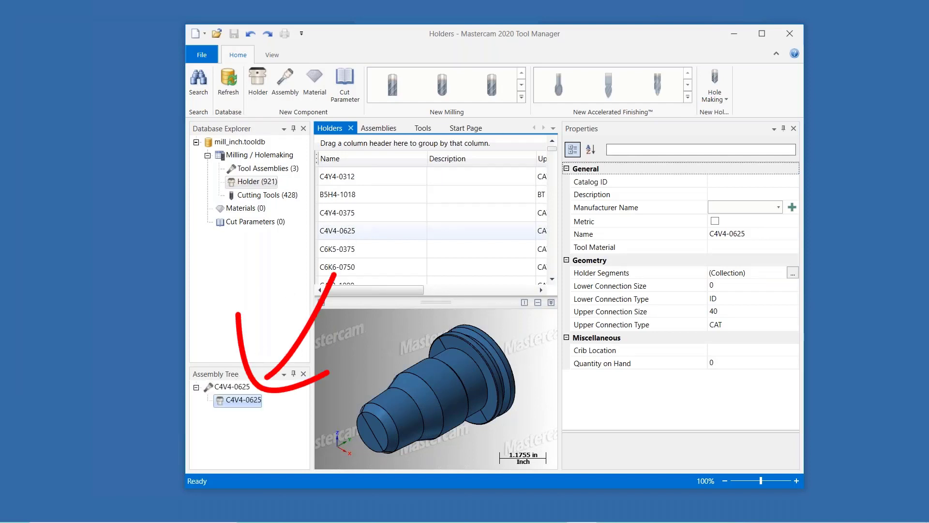
left_click(234, 388)
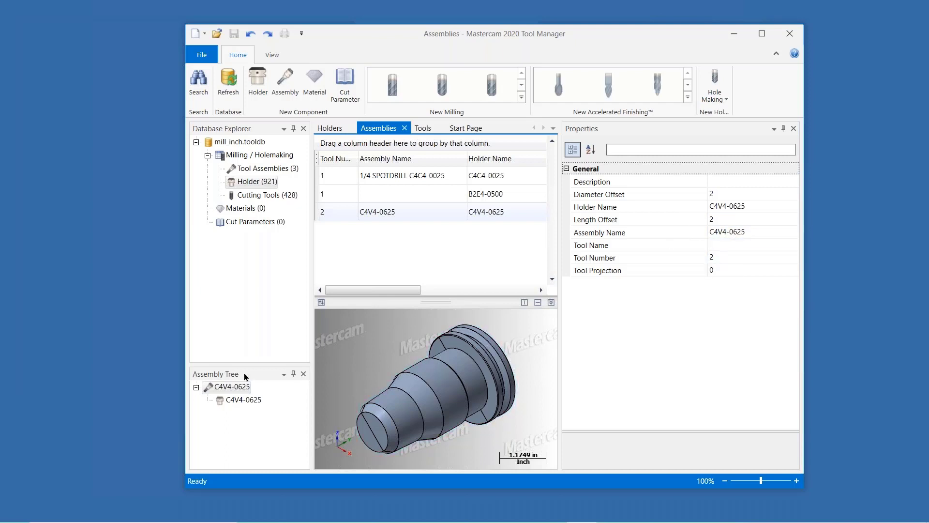
- Attach the 3/4 COUNTERSINK 82 DEGREE cutting tool to the assembly's C4V4-0625 holder
left_click(264, 194)
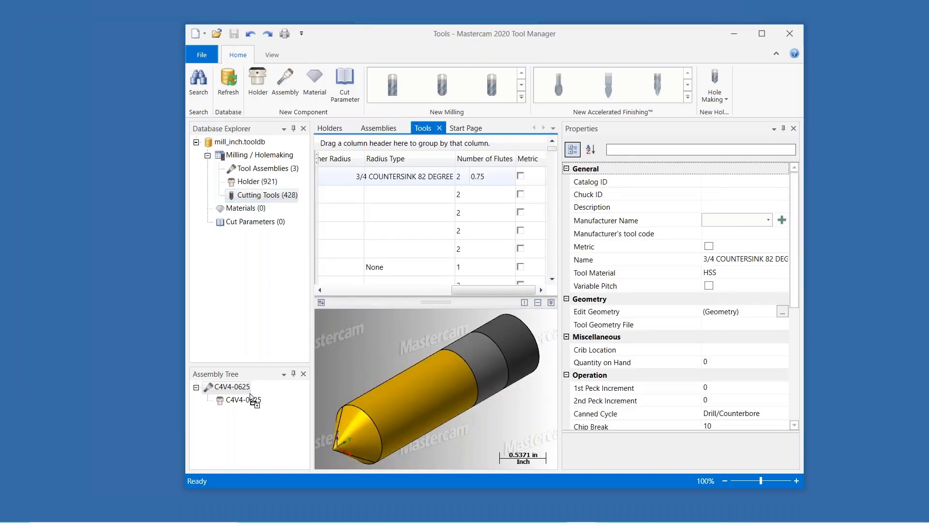
left_click_drag(248, 401, 248, 404)
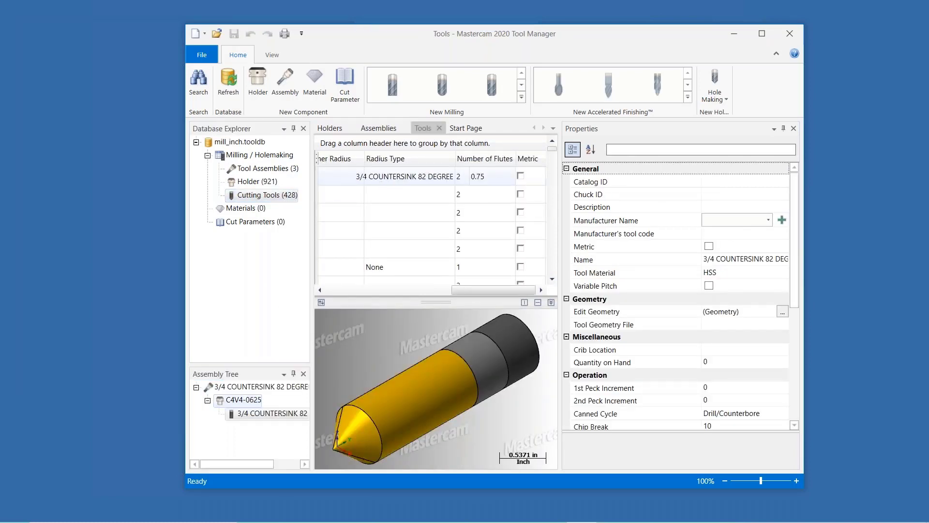
left_click(255, 389)
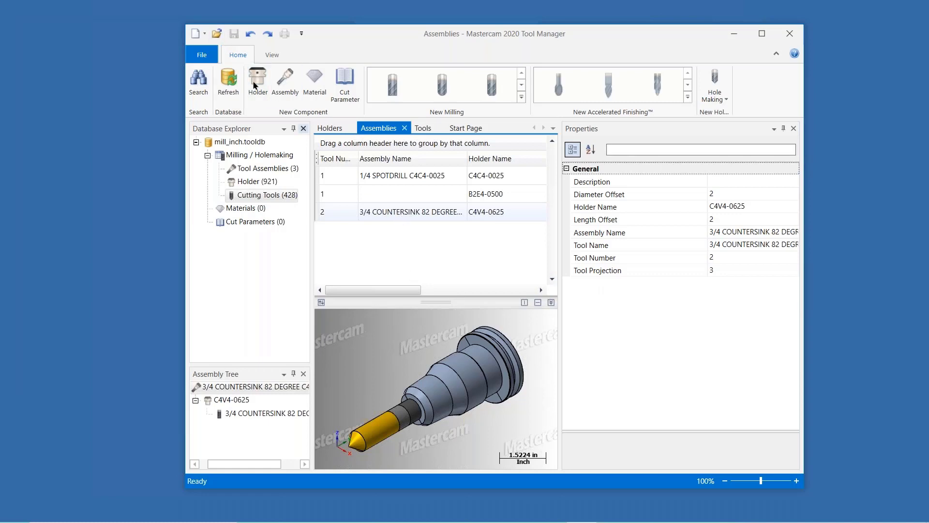
- Open the TL_043020.TOOLDB tool library in a second Tool Manager window and list its tool assemblies
left_click(216, 34)
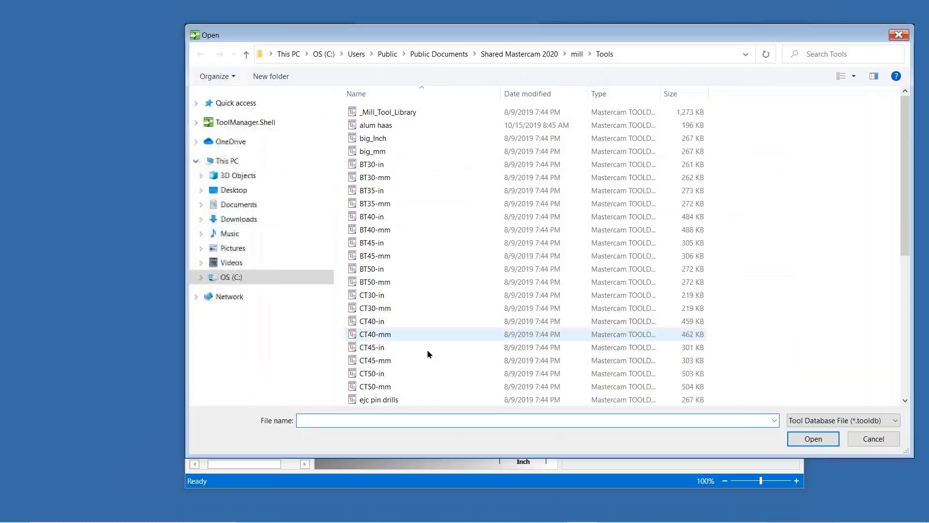
scroll(428, 300, "down", 5)
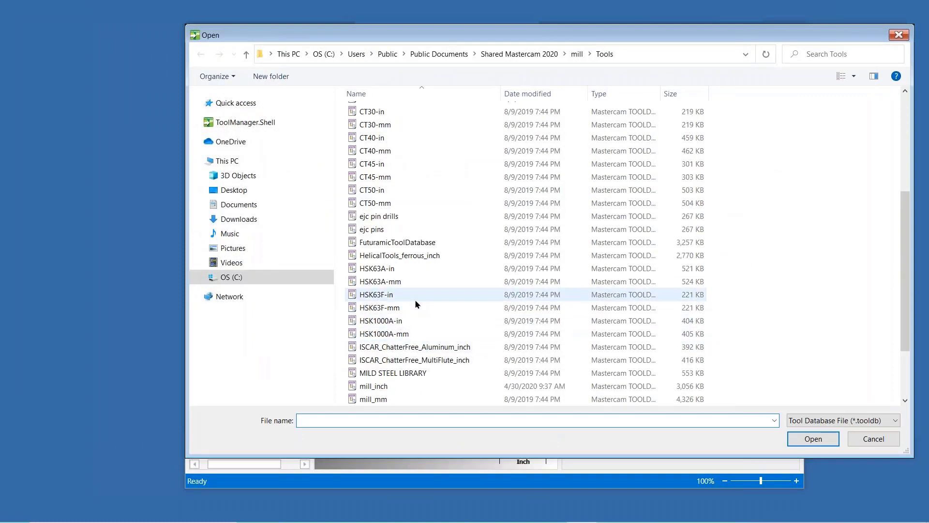
scroll(417, 302, "down", 2)
left_click(425, 361)
double_click(424, 362)
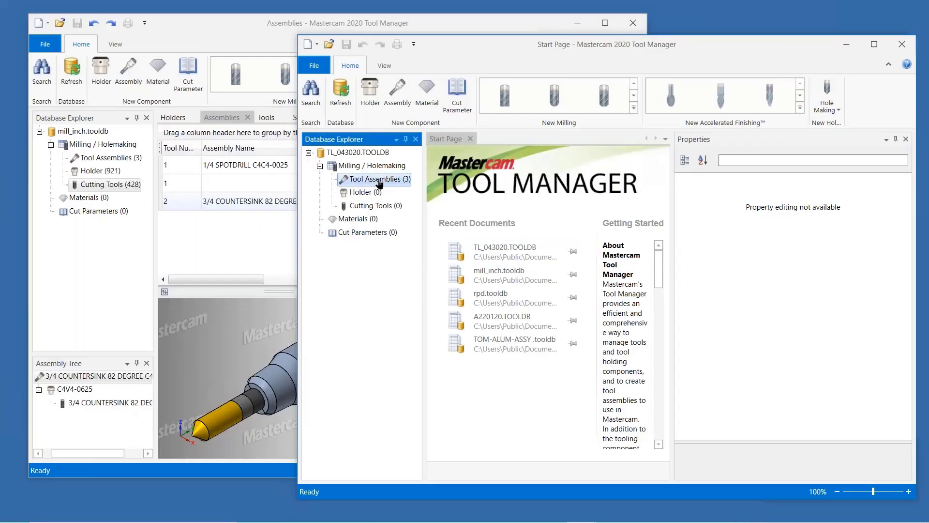
double_click(378, 179)
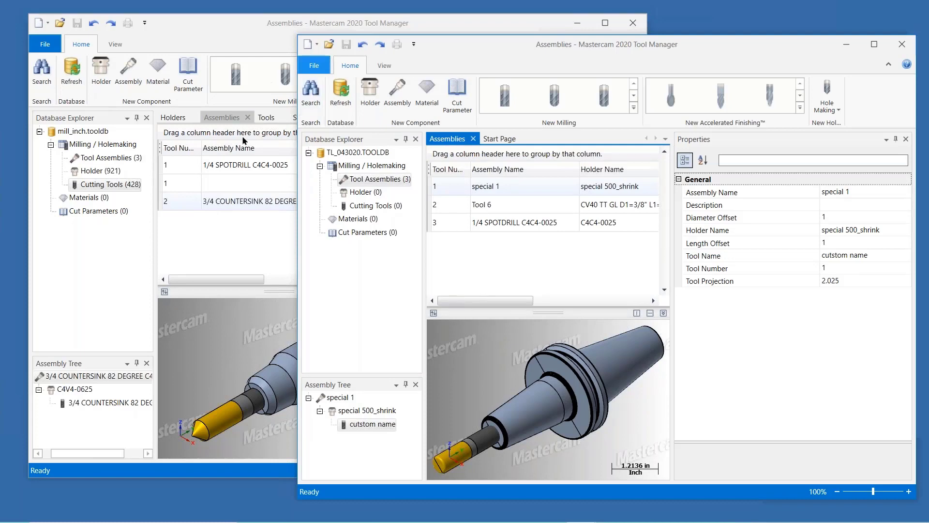
- Copy the 3/4 COUNTERSINK 82 DEGREE assembly from mill_inch.tooldb into the TL_043020.TOOLDB library by dragging it across
left_click(188, 203)
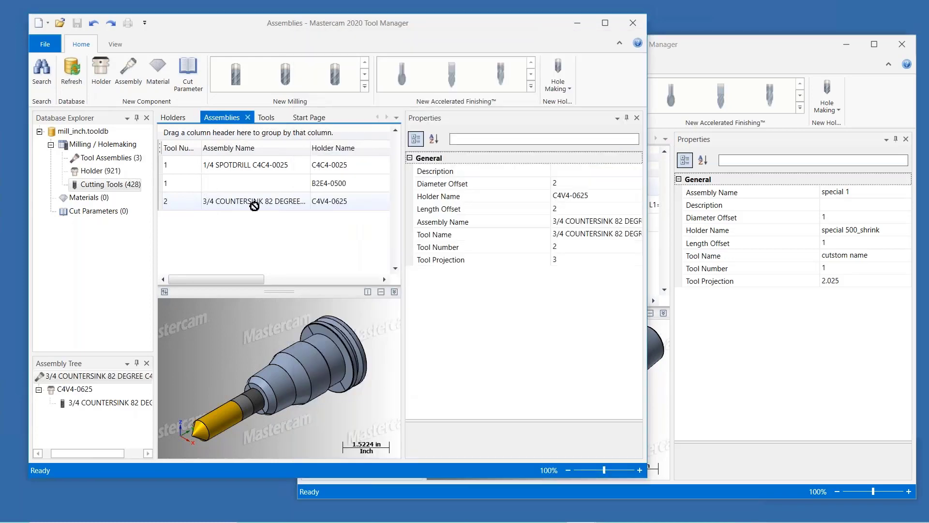
left_click_drag(648, 251, 605, 25)
left_click_drag(388, 21, 234, 12)
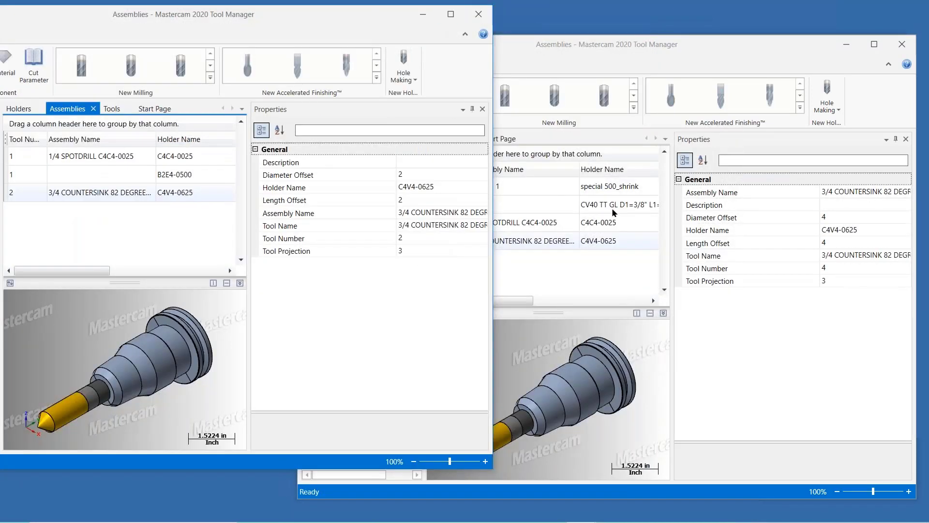
left_click(424, 14)
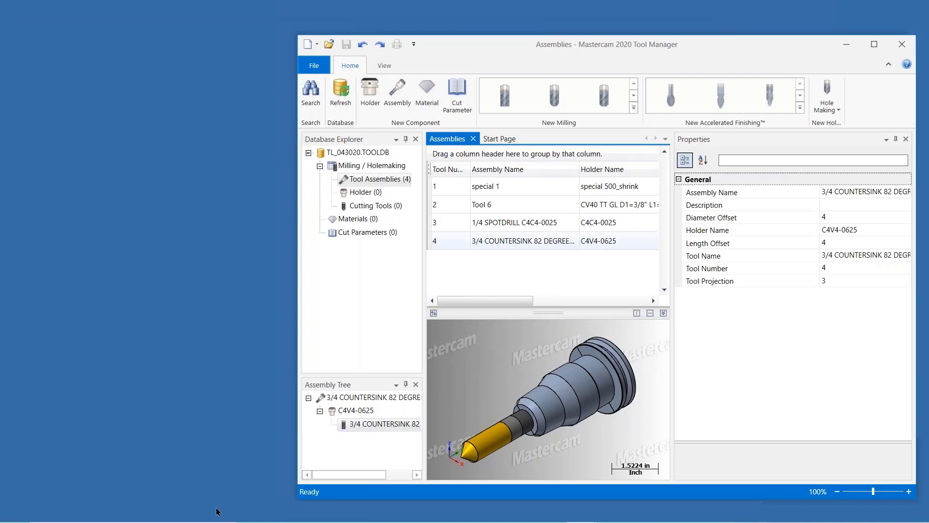
- Restore the mill_inch.tooldb Tool Manager window and place it beside the TL_043020 library window
mouse_move(218, 521)
mouse_move(583, 510)
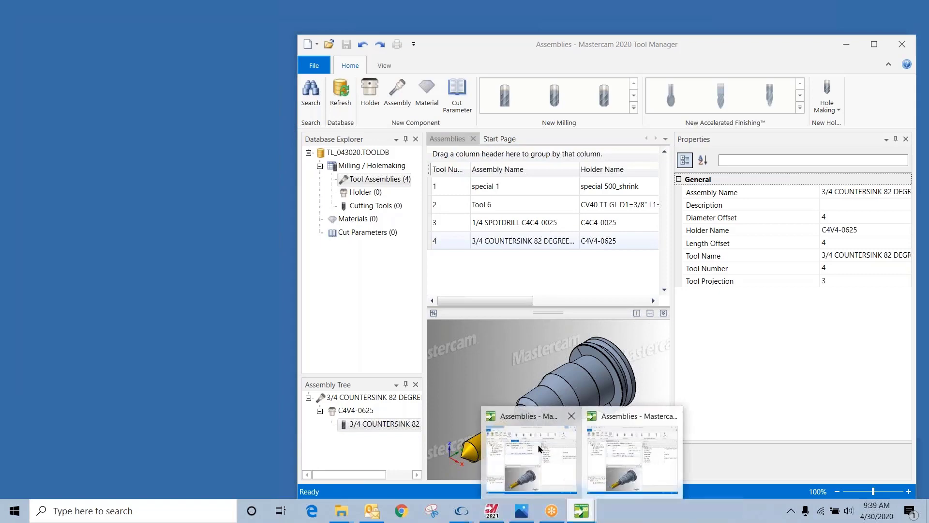
left_click(538, 444)
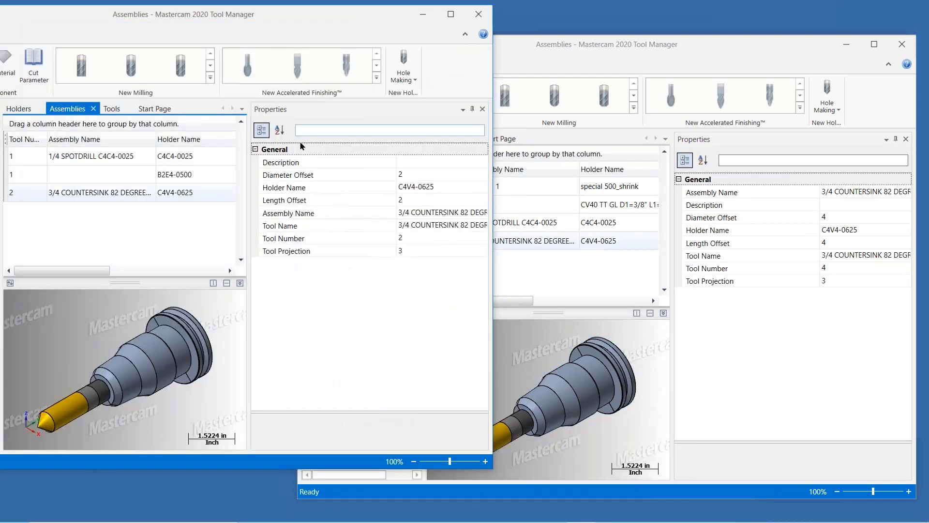
left_click_drag(317, 26, 398, 43)
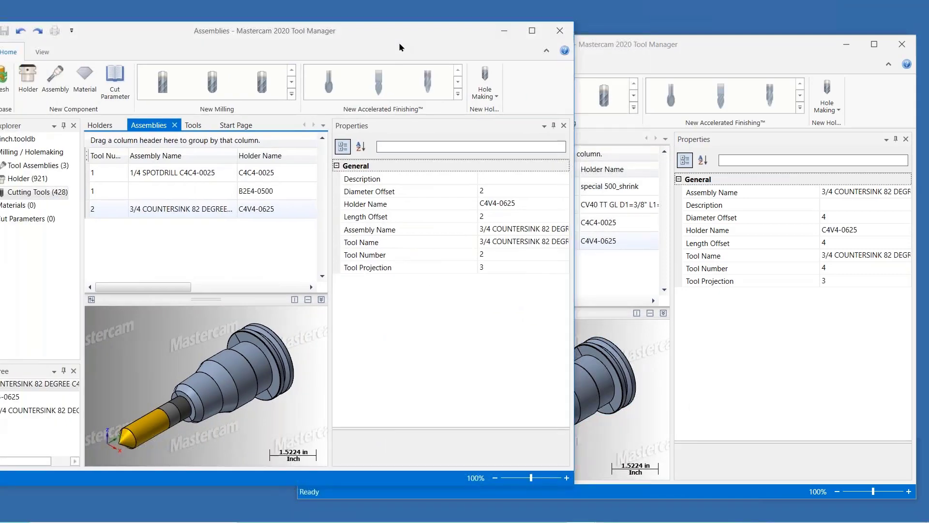